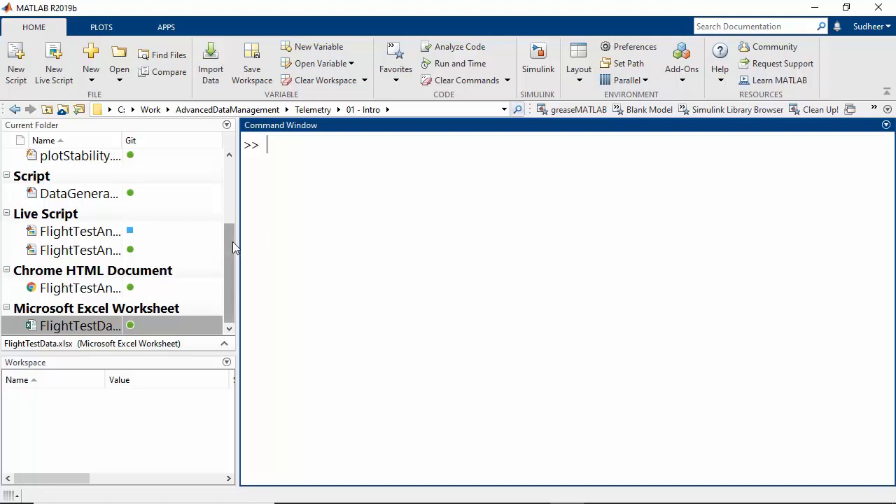
Open the FlightTestData.xlsx workbook from the 01 - Intro folder in Excel.
click(133, 254)
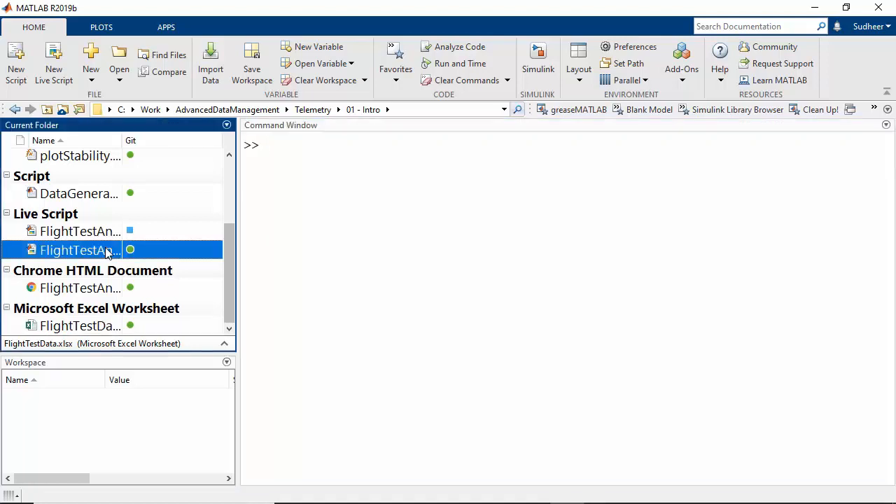
click(97, 328)
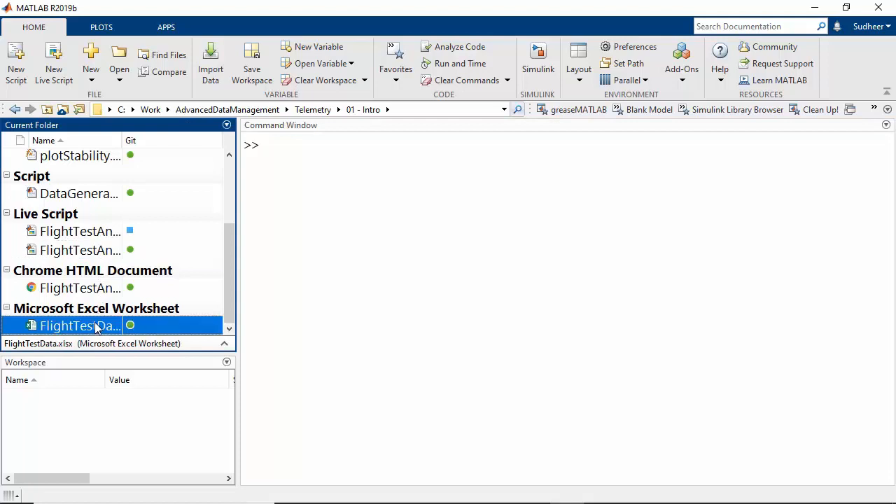
right_click(96, 328)
click(144, 283)
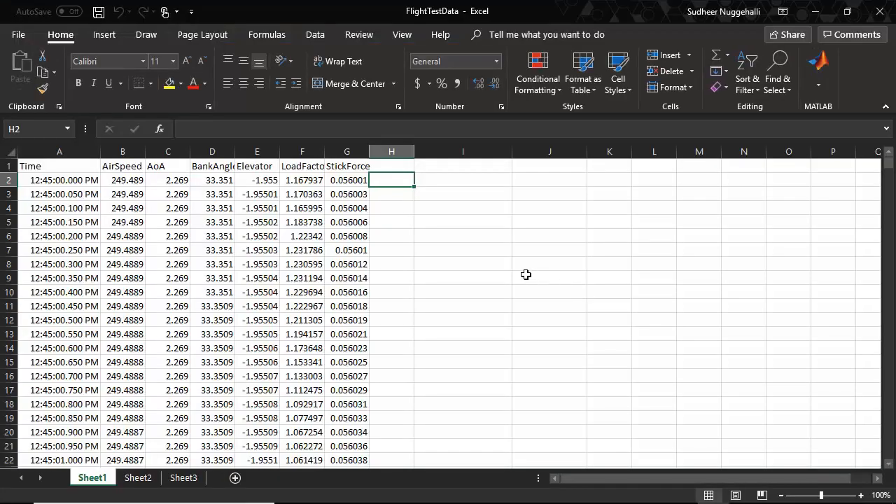
Widen the BankAngle, LoadFactor and StickForce columns on Sheet1 so their headers and values fit.
scroll(275, 258, up, 2)
scroll(274, 258, up, 1)
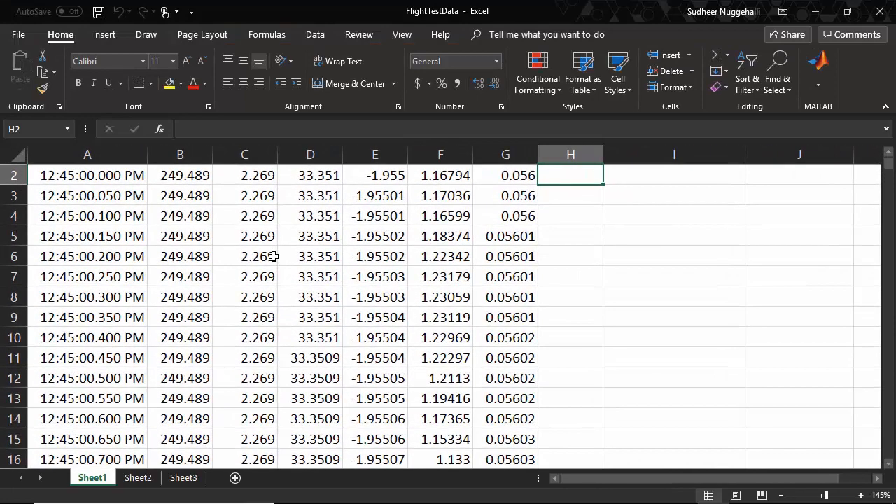
scroll(273, 254, up, 1)
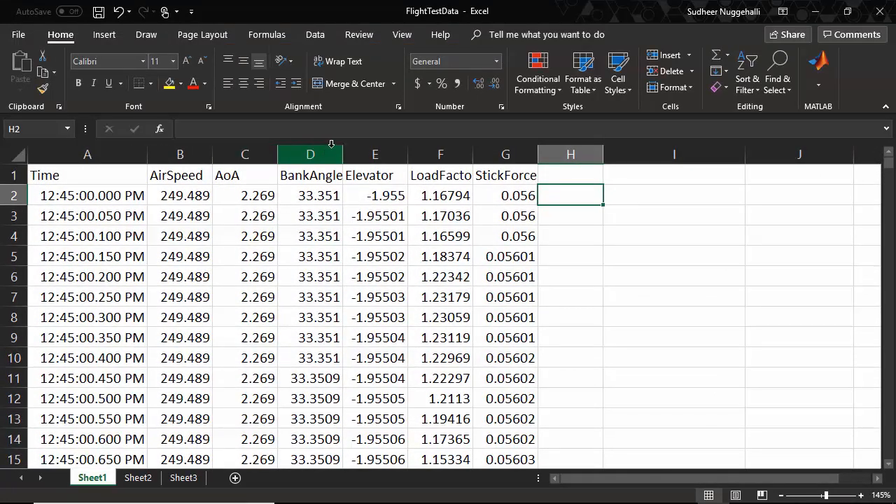
drag(343, 155, 369, 155)
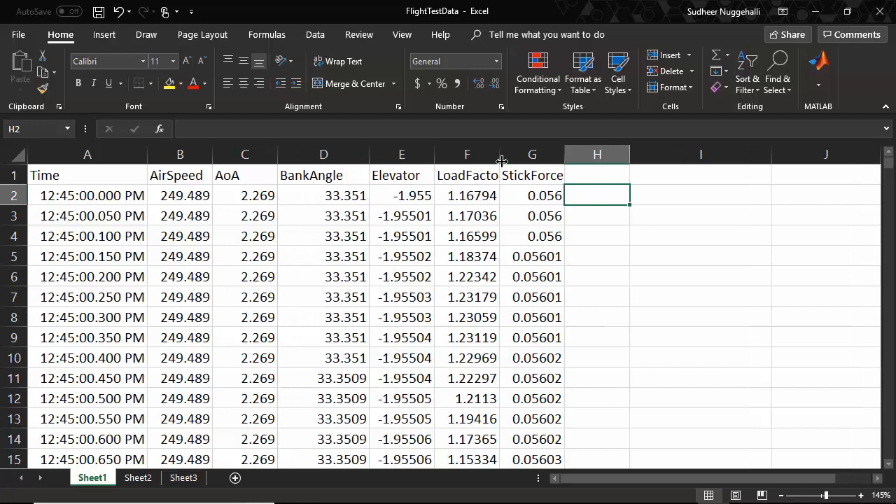
drag(499, 154, 535, 155)
drag(600, 155, 649, 154)
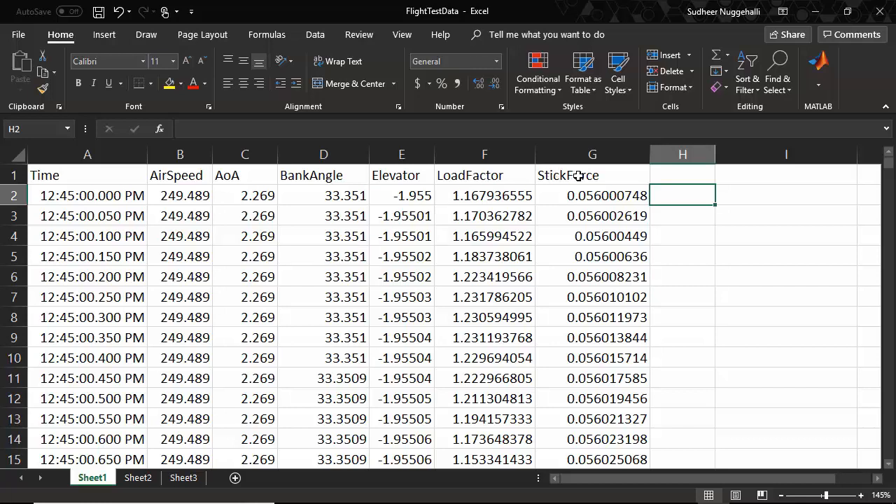
Examine the time-stamped flight test rows on Sheet1, from the column headers down through the first seconds of data.
click(407, 295)
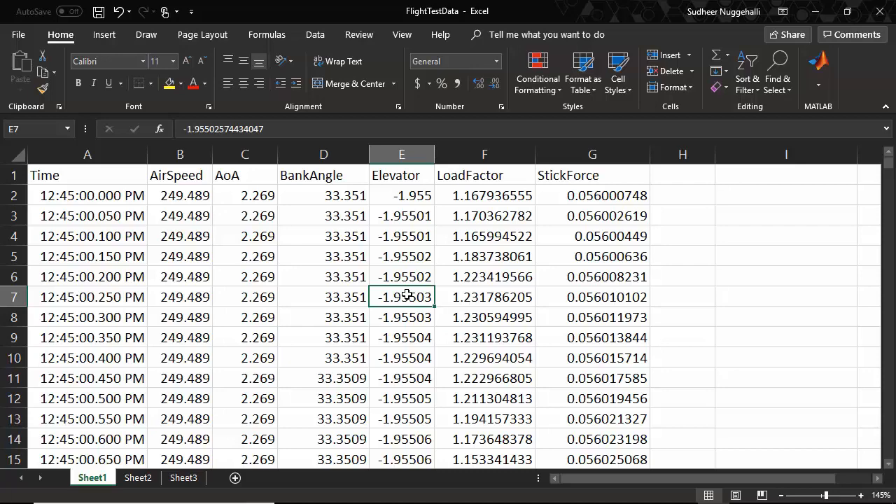
scroll(410, 296, down, 2)
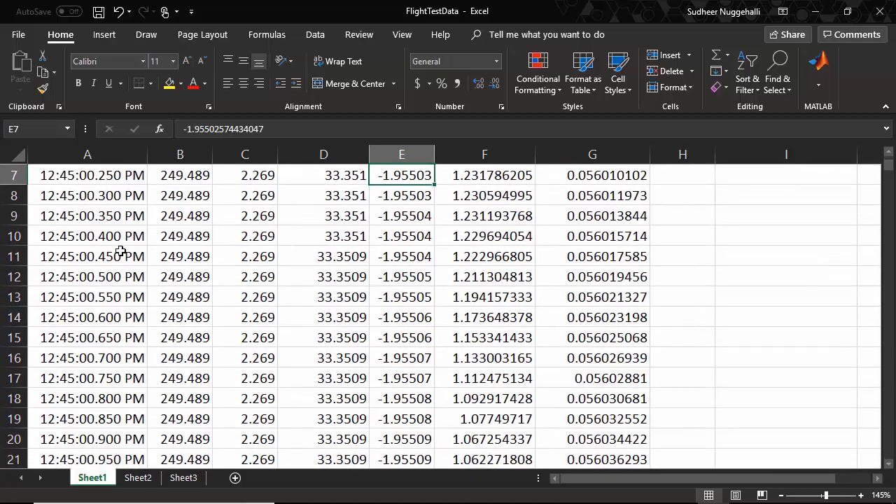
scroll(453, 255, down, 4)
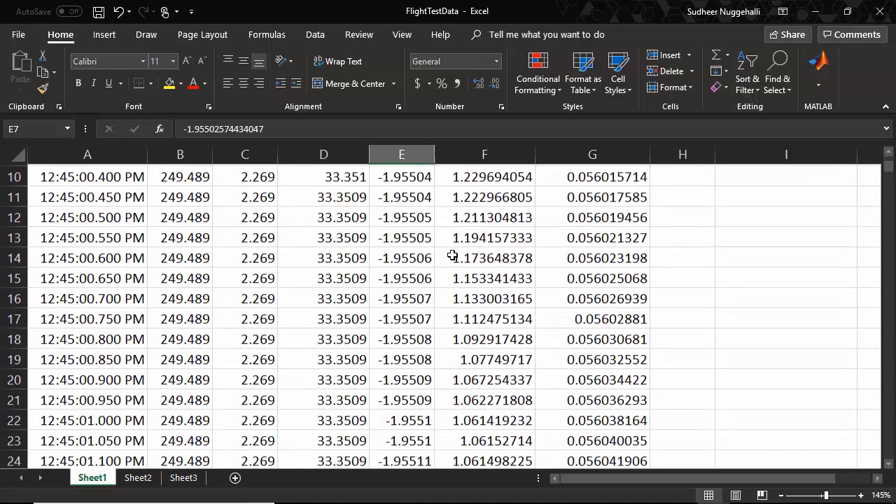
scroll(452, 256, down, 3)
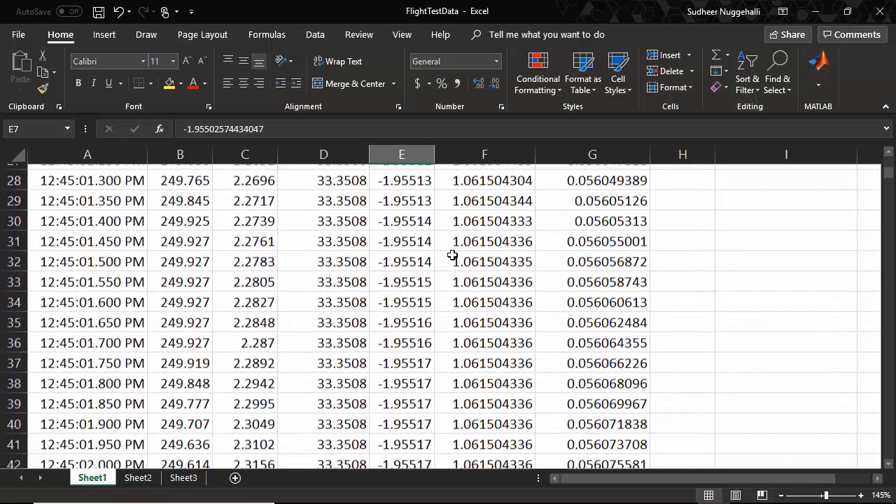
scroll(452, 256, up, 6)
scroll(452, 256, up, 3)
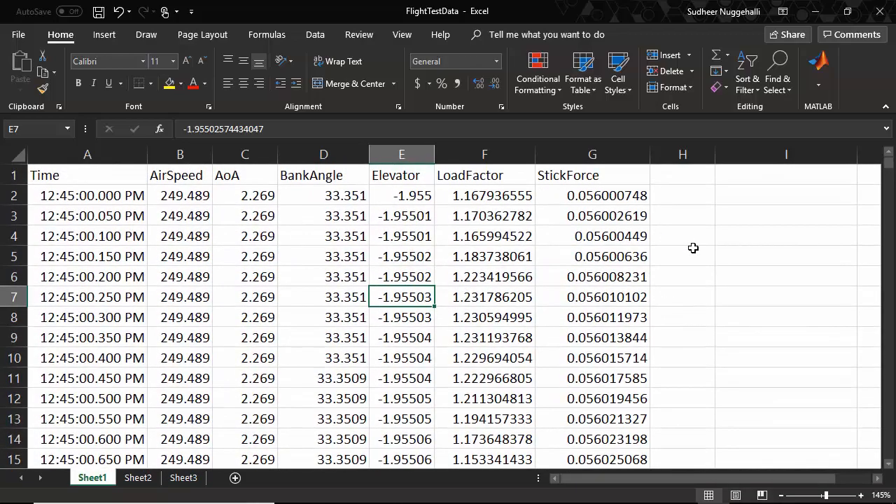
click(689, 250)
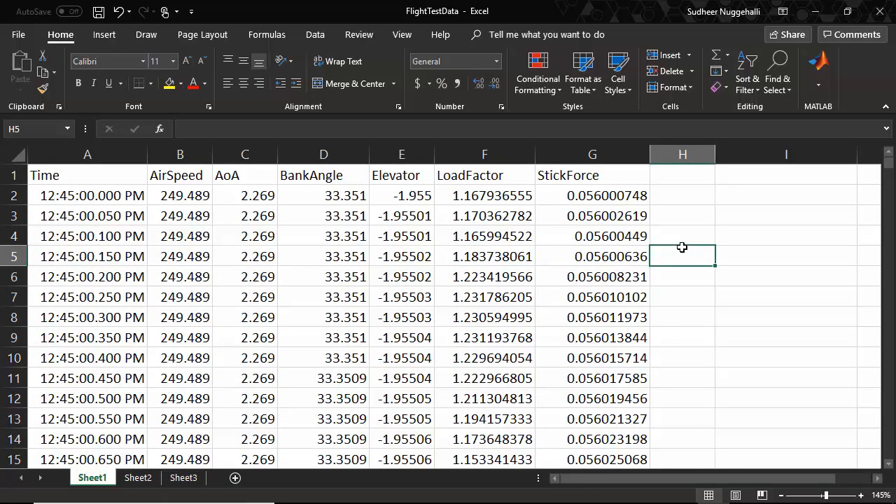
click(518, 231)
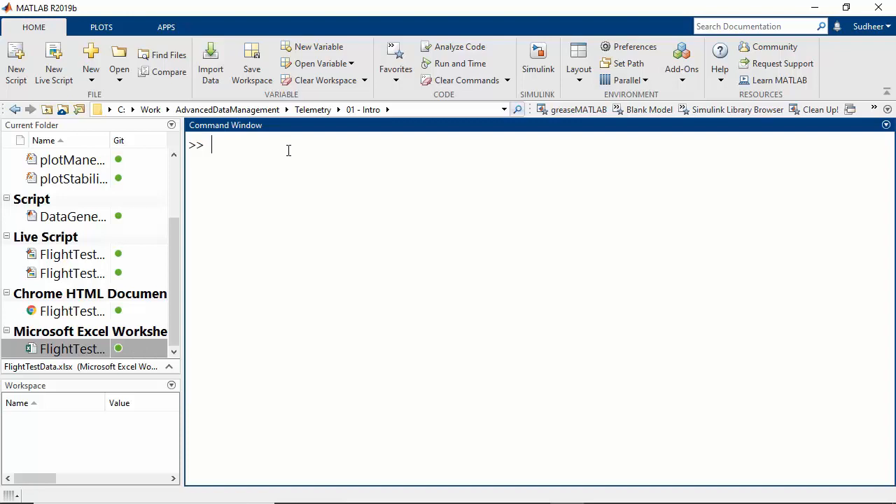
Switch to MATLAB and open the CleaningDataWebinar.mlx live script from the 03 - Cleaning Data folder under Telemetry.
click(308, 110)
double_click(74, 215)
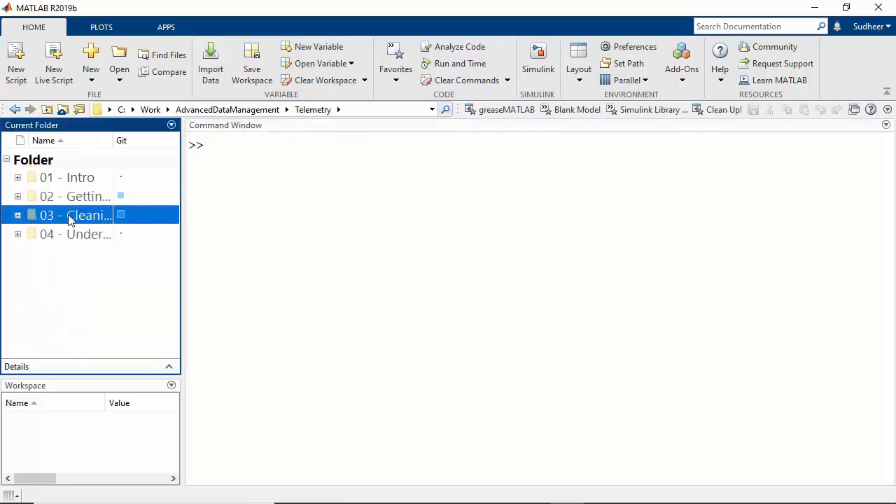
scroll(91, 226, down, 2)
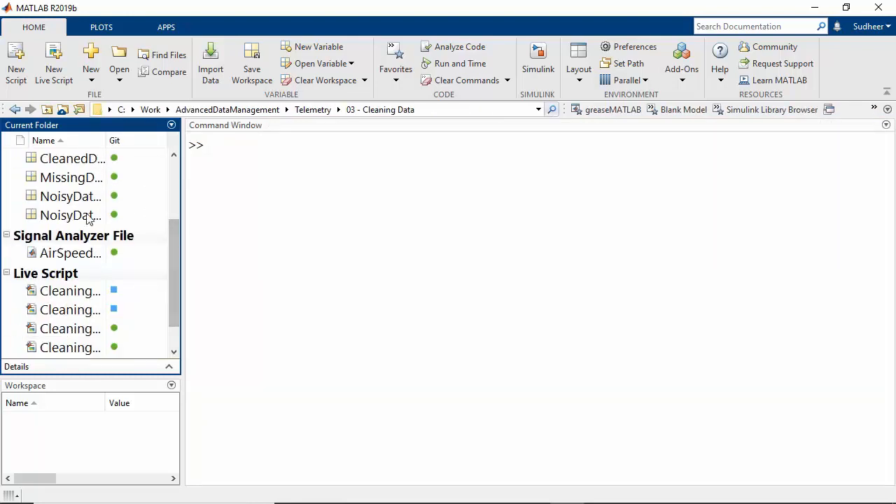
scroll(82, 221, down, 1)
double_click(74, 312)
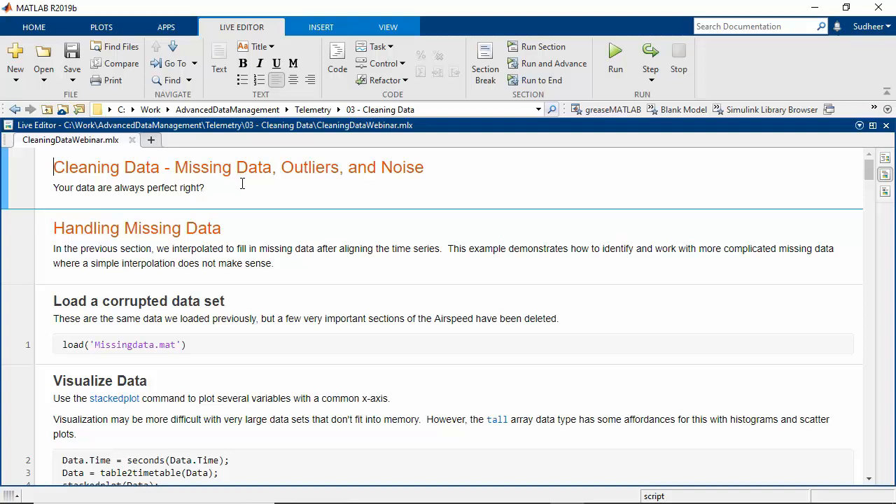
Run the "Load a corrupted data set" section to load Missingdata.mat.
drag(236, 167, 263, 166)
drag(180, 188, 130, 187)
click(135, 187)
scroll(160, 184, down, 2)
click(226, 249)
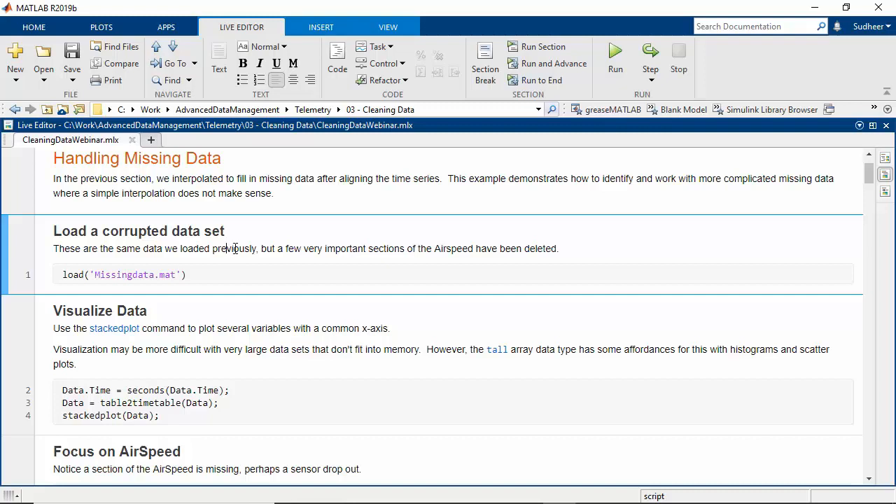
click(6, 239)
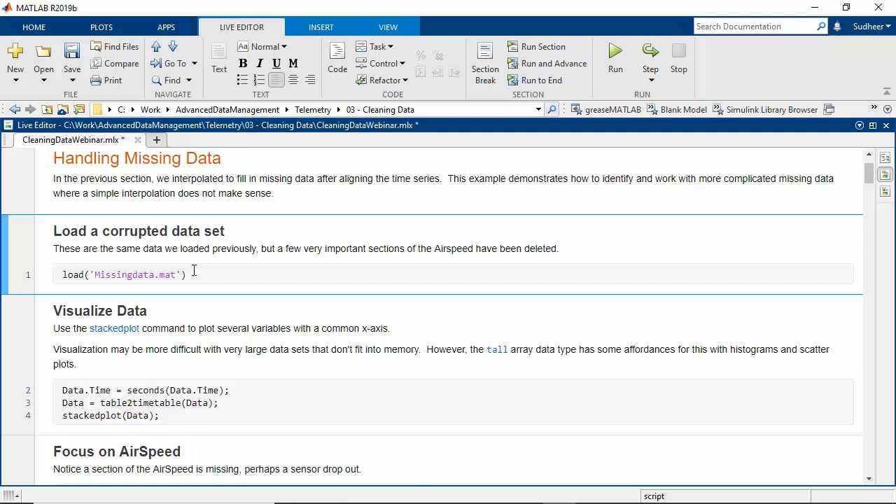
Run the "Visualize Data" section to convert the data to a timetable and draw its stacked plot.
scroll(194, 272, down, 2)
click(238, 332)
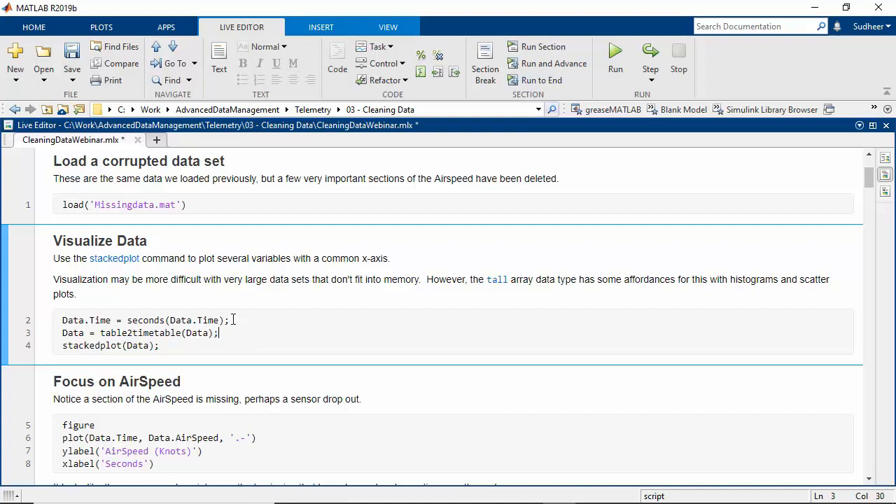
click(7, 280)
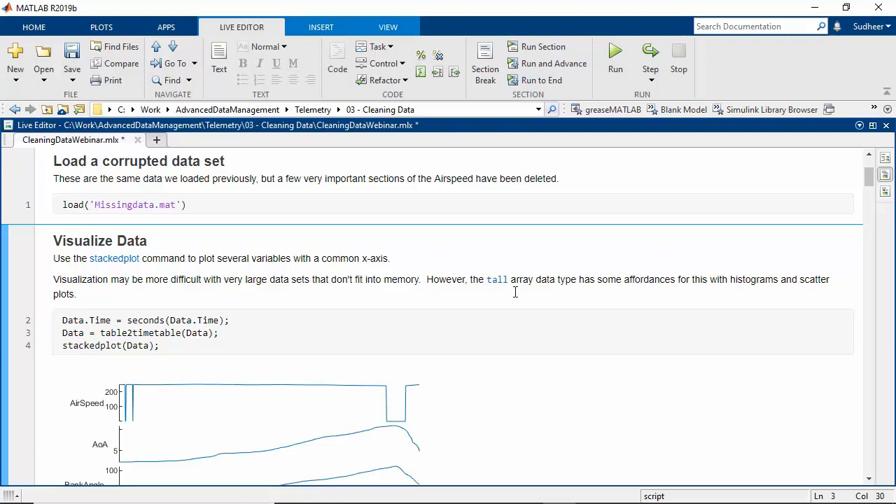
scroll(516, 292, down, 5)
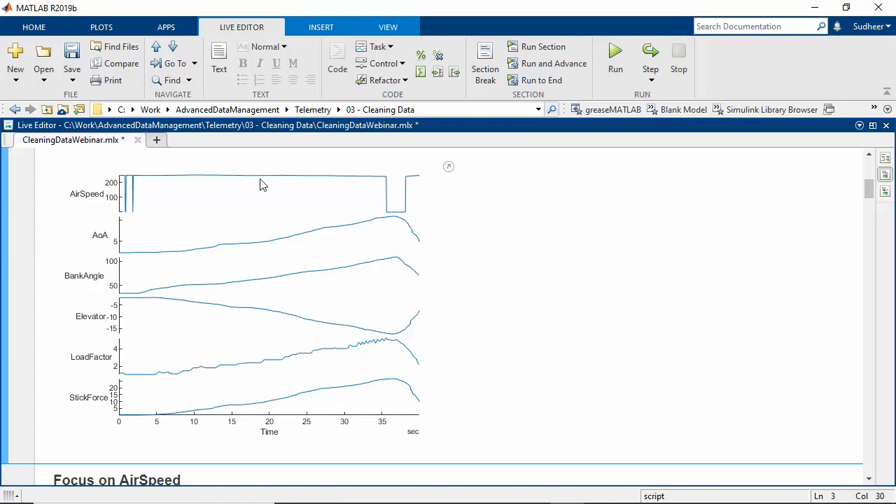
Run the "Focus on AirSpeed" section to plot AirSpeed against time and inspect the dropped-out points.
scroll(294, 188, down, 5)
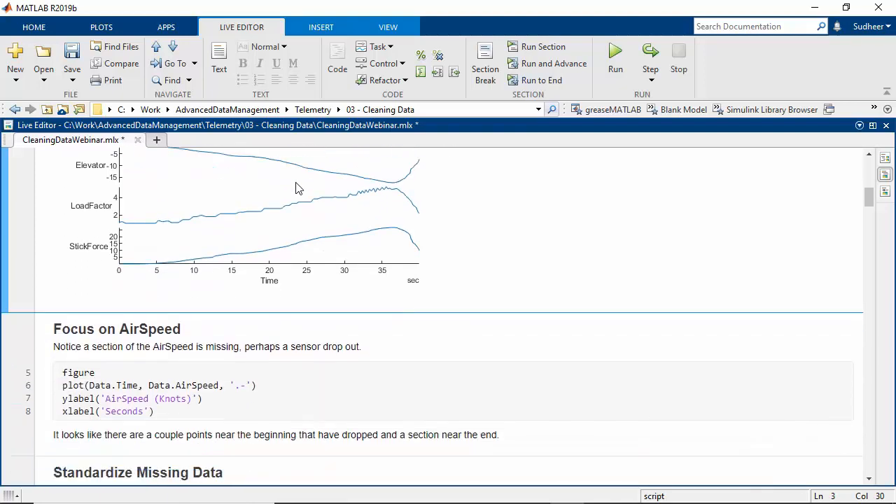
click(212, 327)
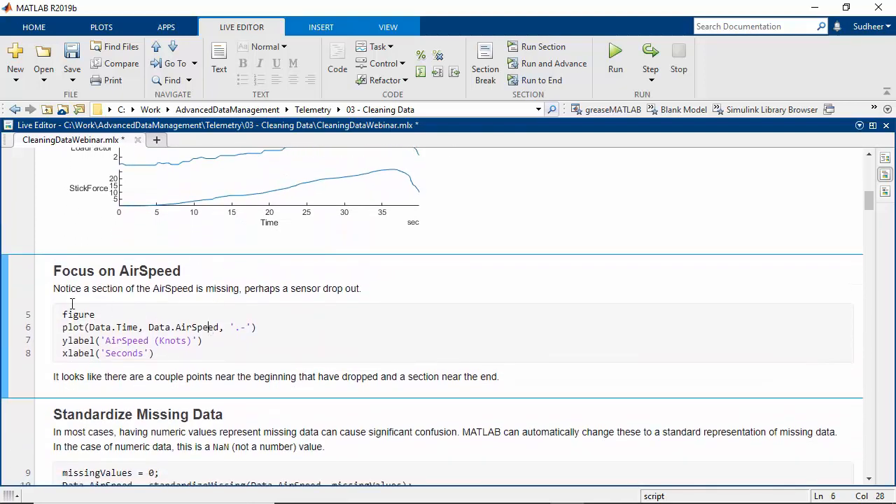
click(6, 295)
scroll(537, 335, down, 5)
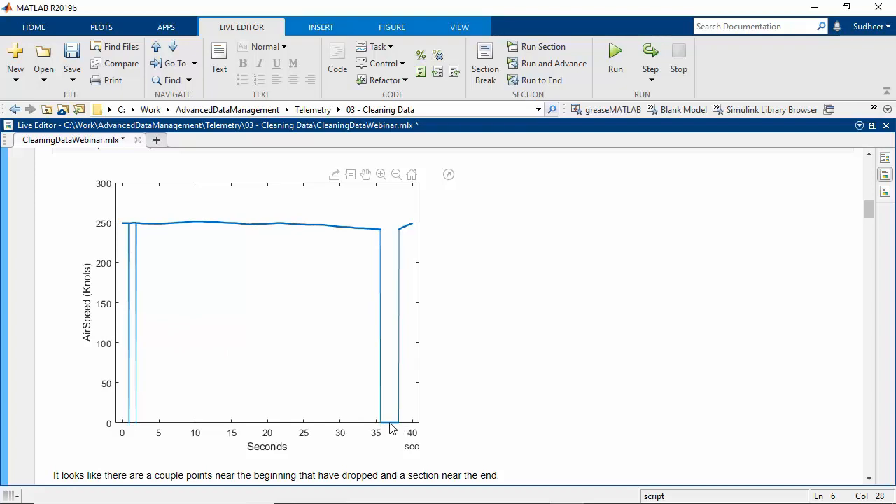
scroll(253, 304, down, 2)
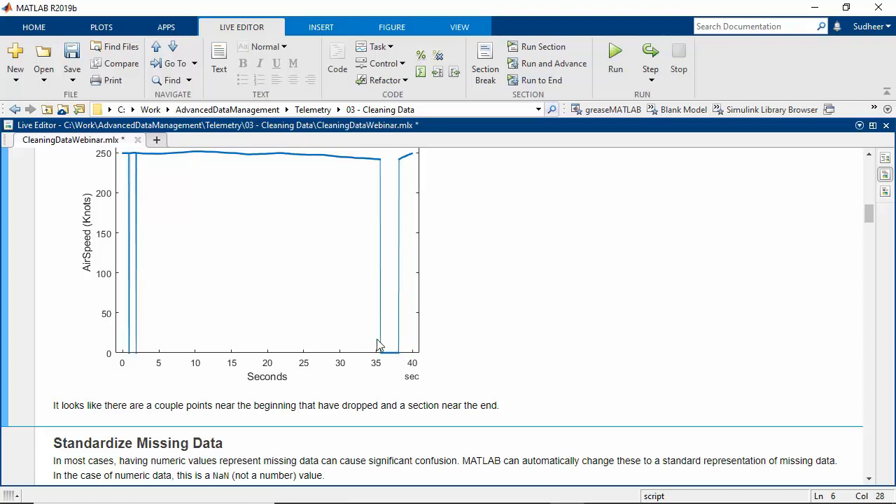
scroll(325, 319, up, 2)
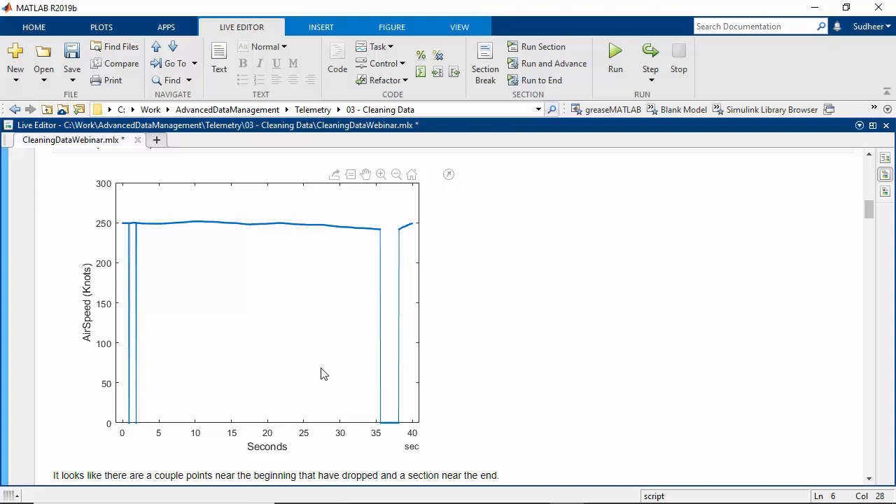
Run the "Standardize Missing Data" section to replace zero AirSpeed values with NaN and replot AirSpeed.
scroll(299, 310, down, 5)
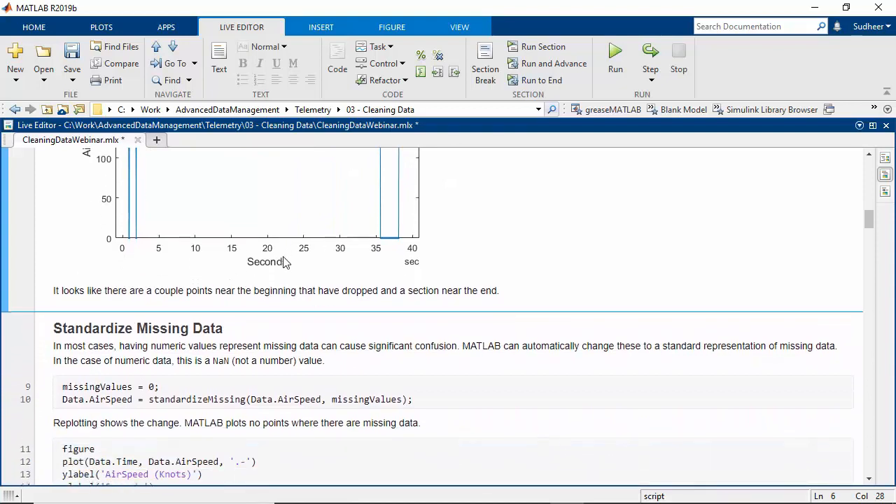
click(270, 351)
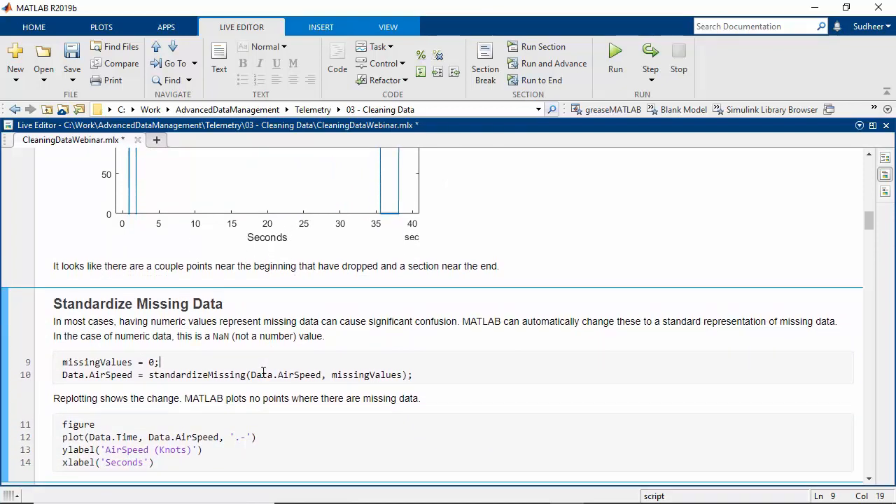
scroll(264, 371, down, 2)
key(ctrl+Return)
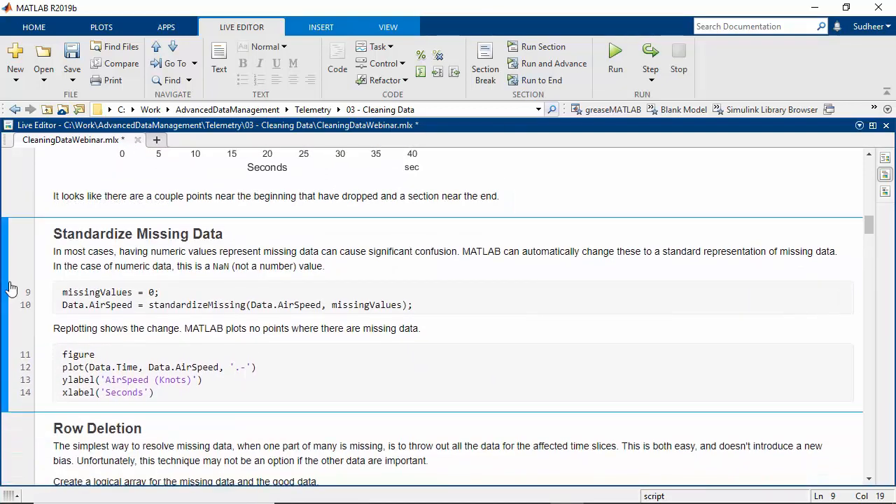
Review the standardizeMissing call and the new AirSpeed plot, and switch the live script to show outputs beside the code.
drag(149, 306, 242, 313)
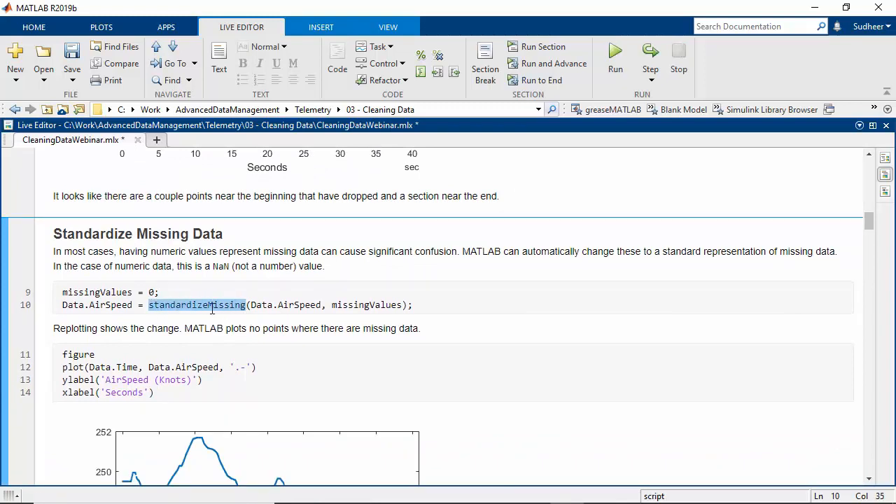
click(210, 308)
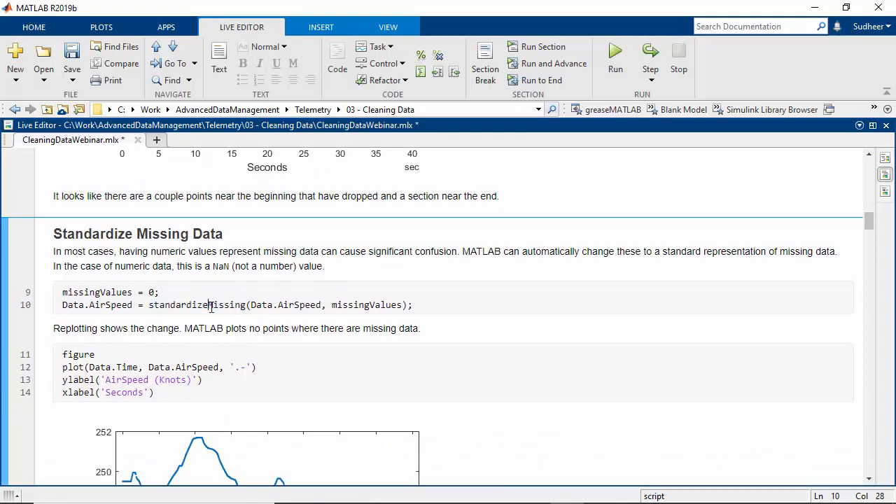
click(163, 294)
click(245, 311)
scroll(391, 254, down, 2)
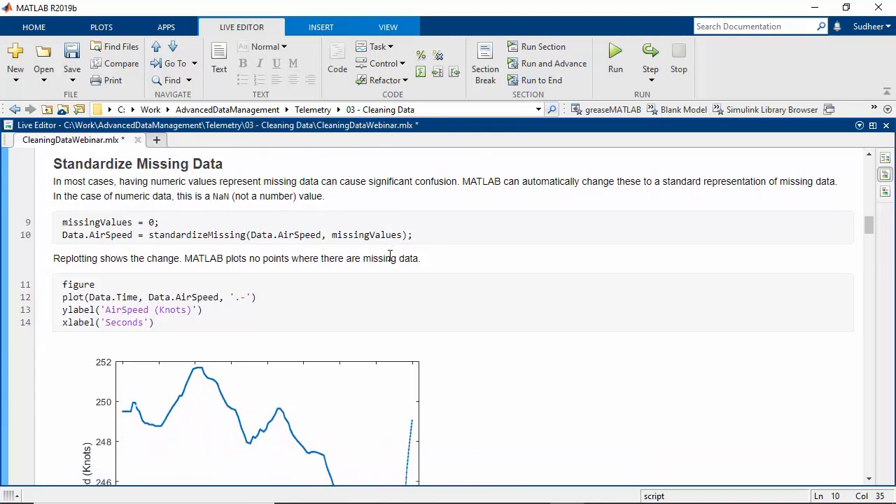
scroll(502, 271, down, 4)
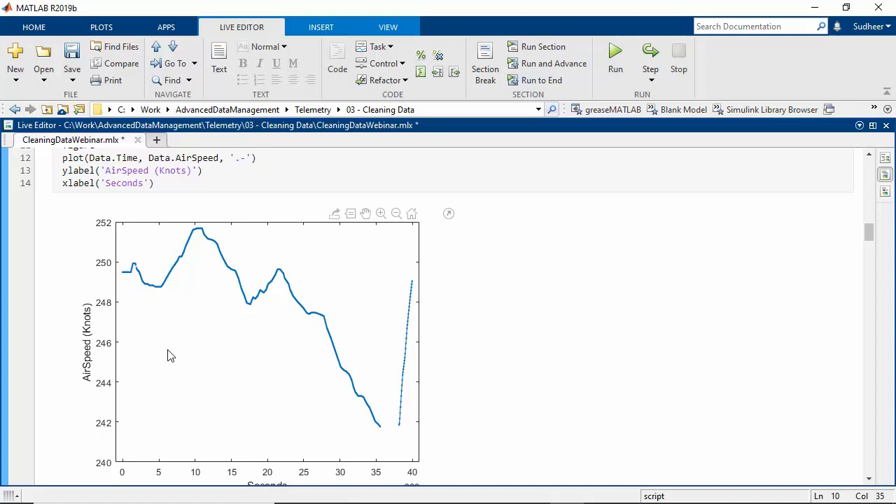
click(885, 158)
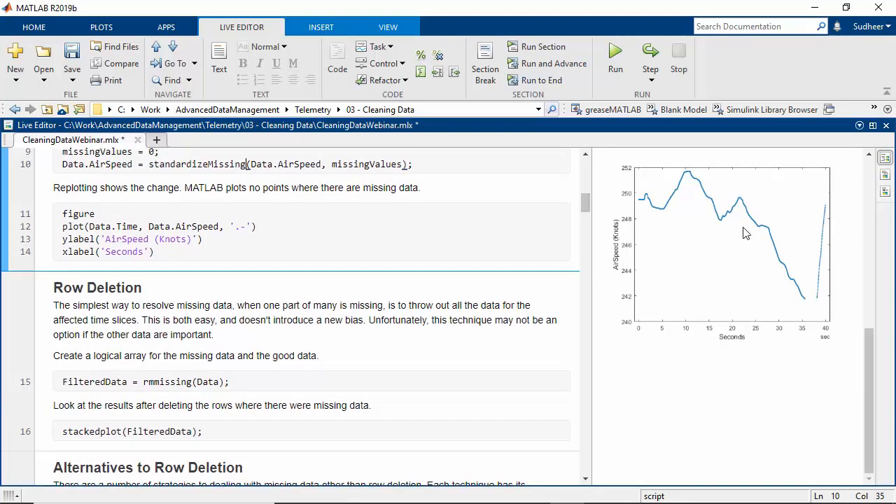
Enlarge the output area, zoom in on the first few seconds of the replotted AirSpeed to inspect the gaps, and restore the plot view.
drag(592, 256, 369, 214)
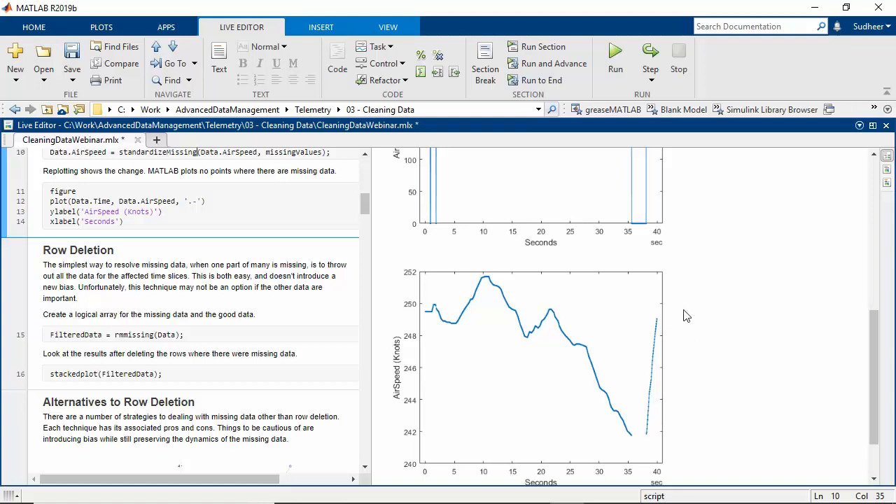
click(713, 287)
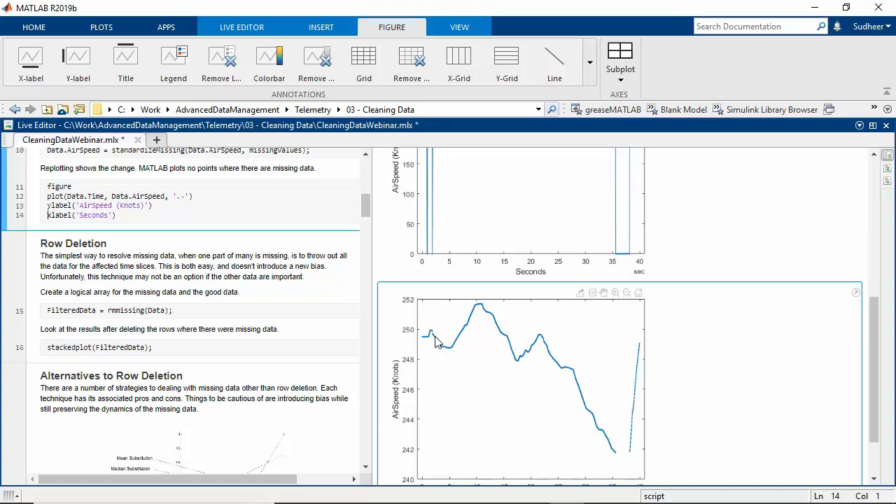
click(617, 300)
drag(423, 324, 439, 342)
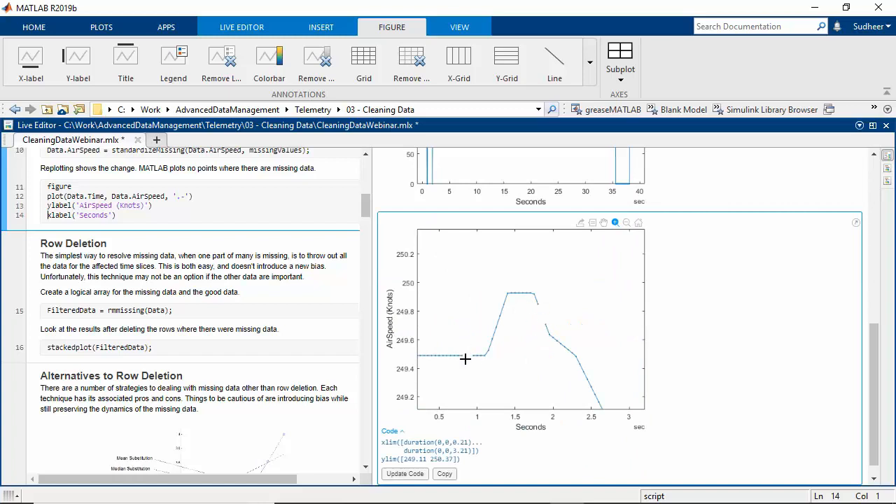
click(638, 222)
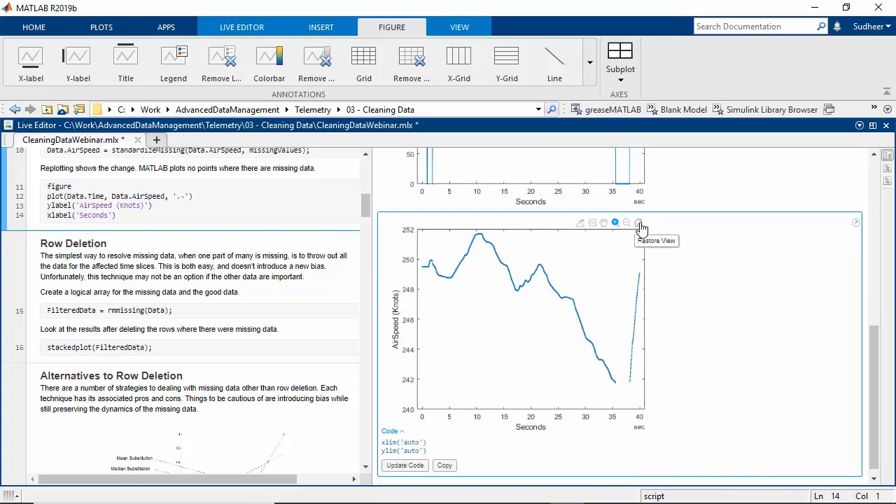
Switch the live script to show outputs inline and examine the AirSpeed plot beneath its code.
click(887, 168)
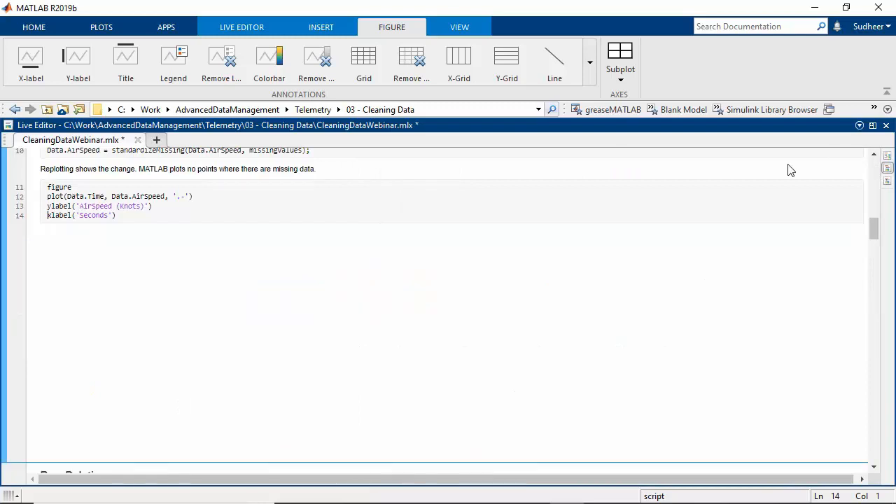
click(192, 189)
scroll(322, 209, down, 2)
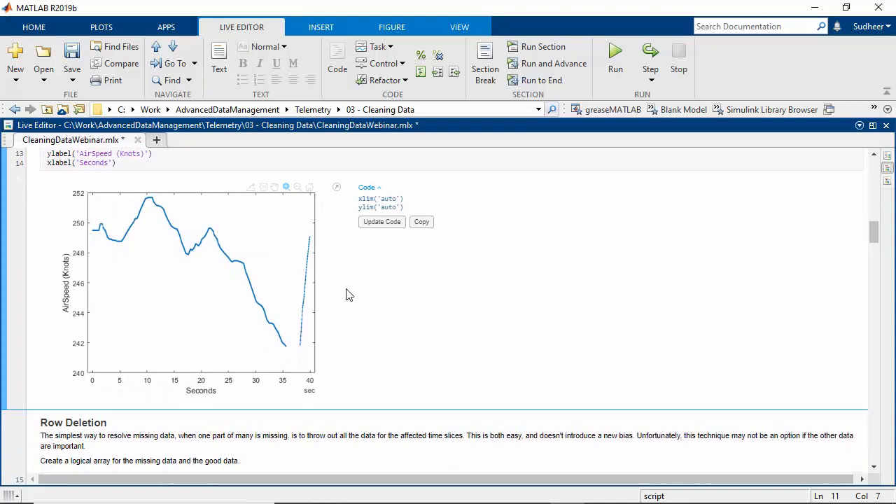
scroll(345, 288, up, 1)
scroll(371, 299, up, 1)
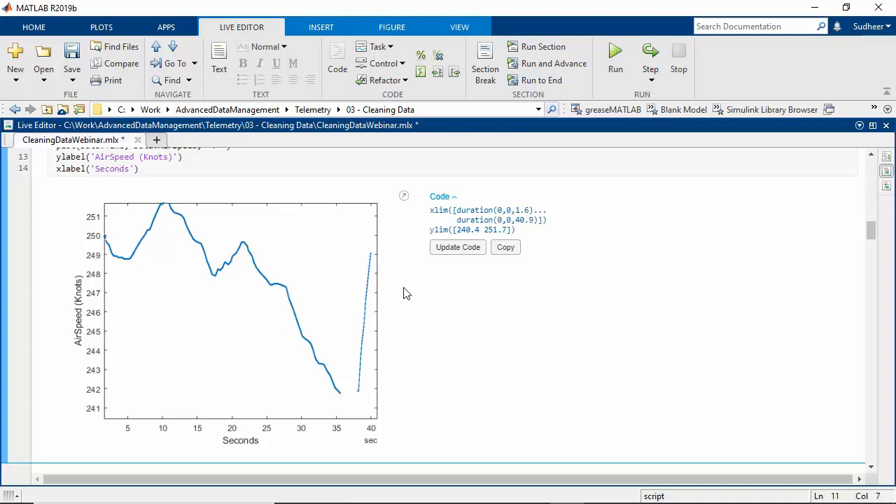
Run the "Row Deletion" section to remove rows with missing data using rmmissing and draw the stacked plot of FilteredData.
scroll(406, 226, down, 5)
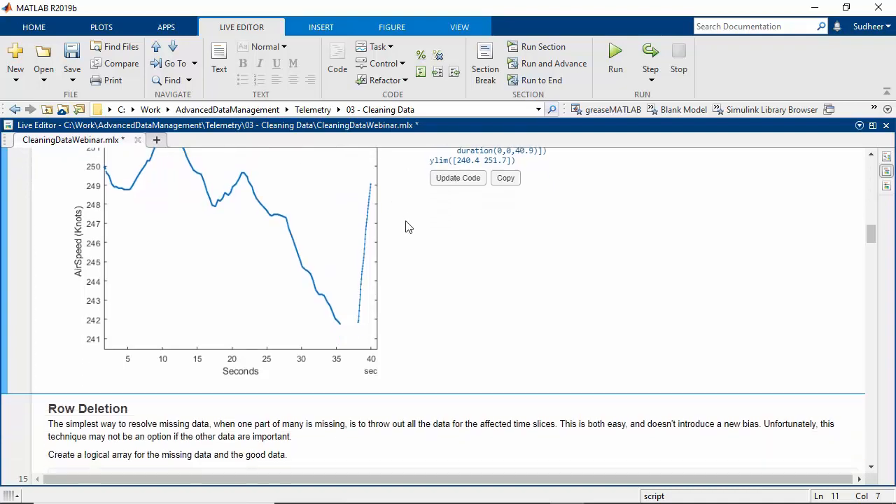
click(138, 361)
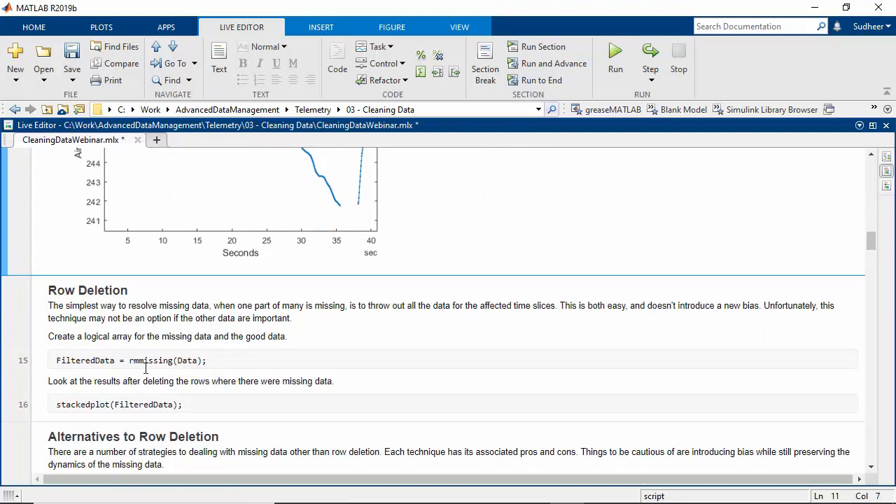
click(6, 315)
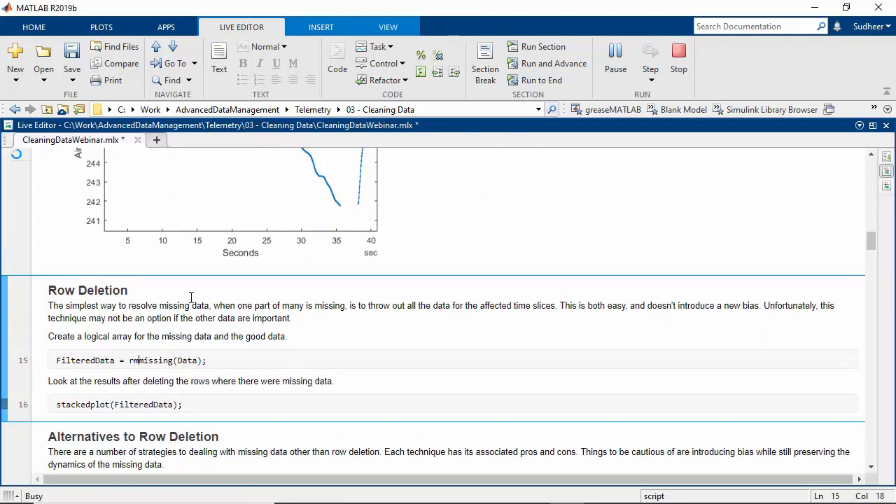
scroll(238, 300, down, 2)
click(238, 300)
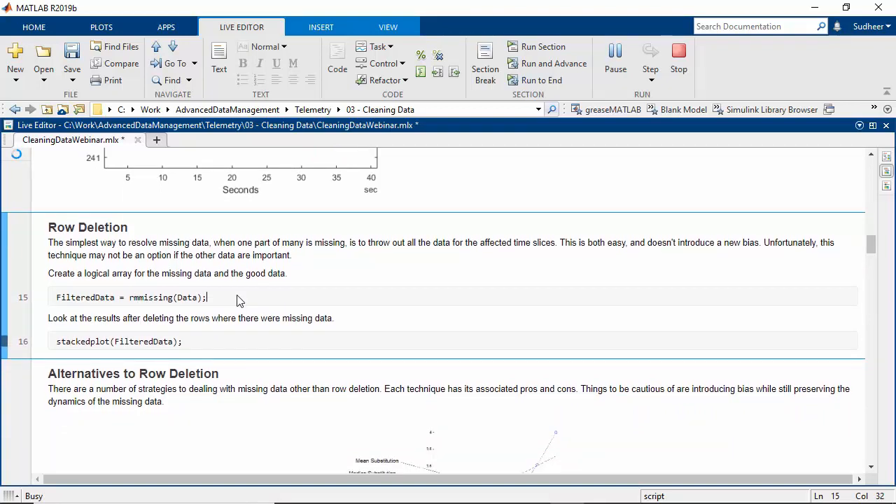
scroll(266, 273, down, 2)
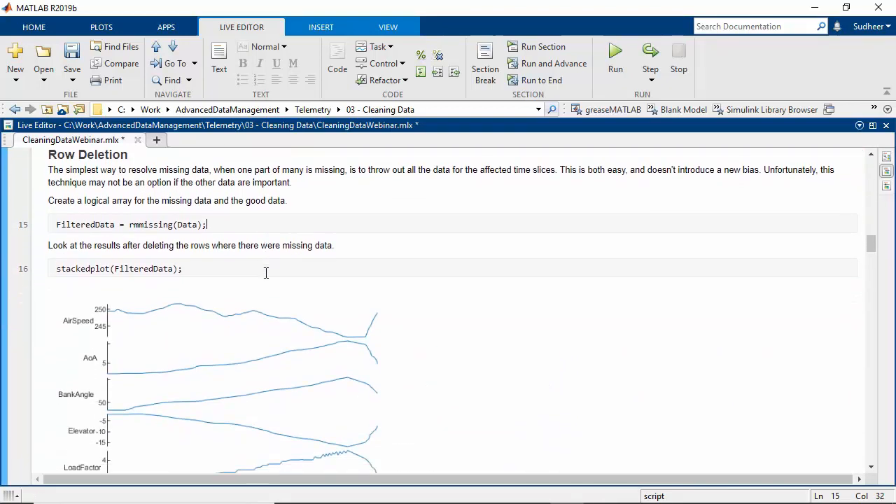
scroll(266, 274, down, 3)
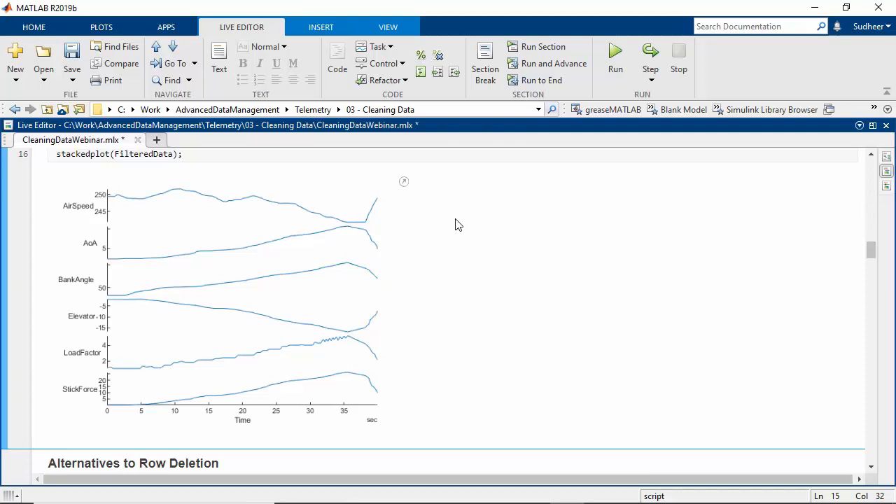
Run the "Simple Method to Uniformly Fill Missing Data" section to fill gaps with the 'linear' method and plot fixed against original AirSpeed.
scroll(441, 208, down, 5)
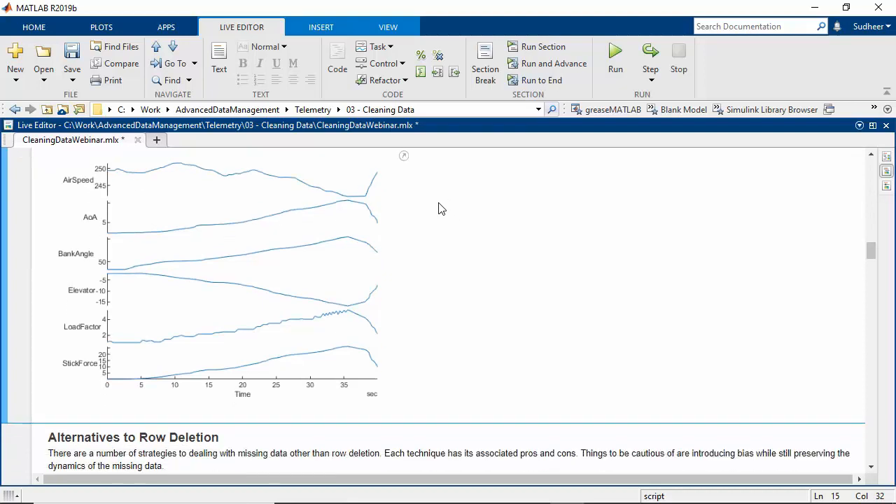
click(339, 291)
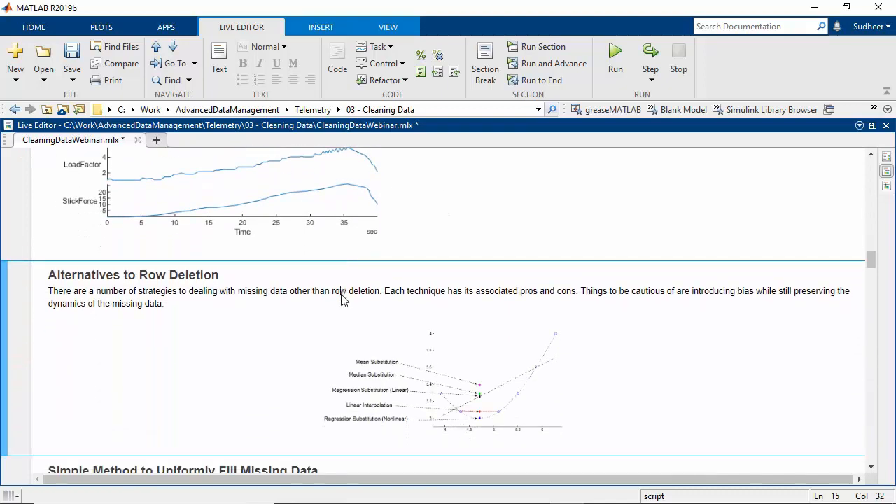
scroll(343, 296, down, 2)
scroll(342, 294, down, 2)
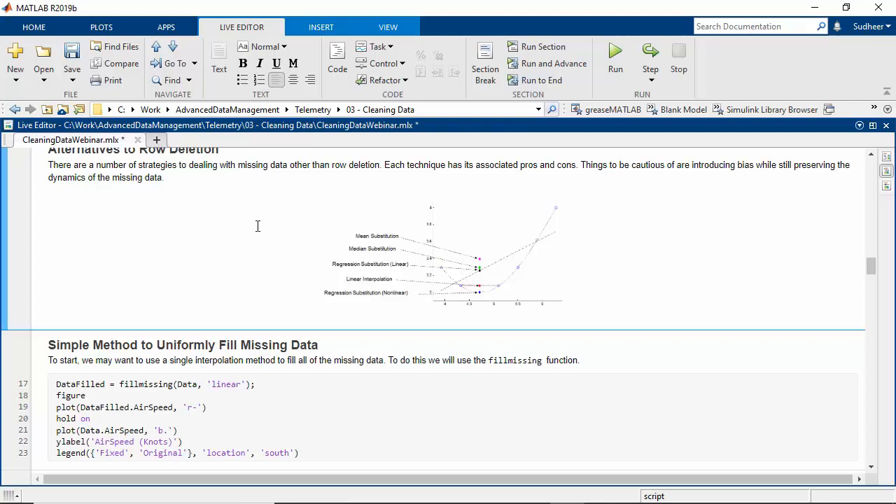
scroll(256, 224, down, 3)
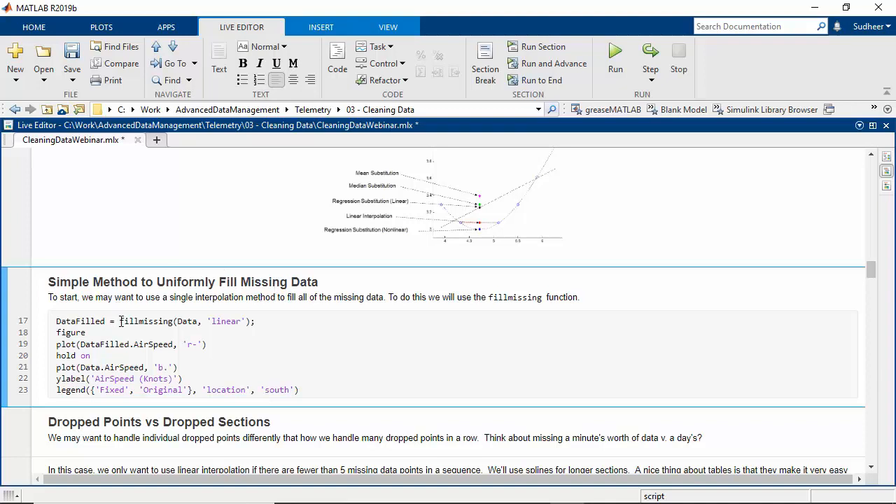
key(ctrl+Return)
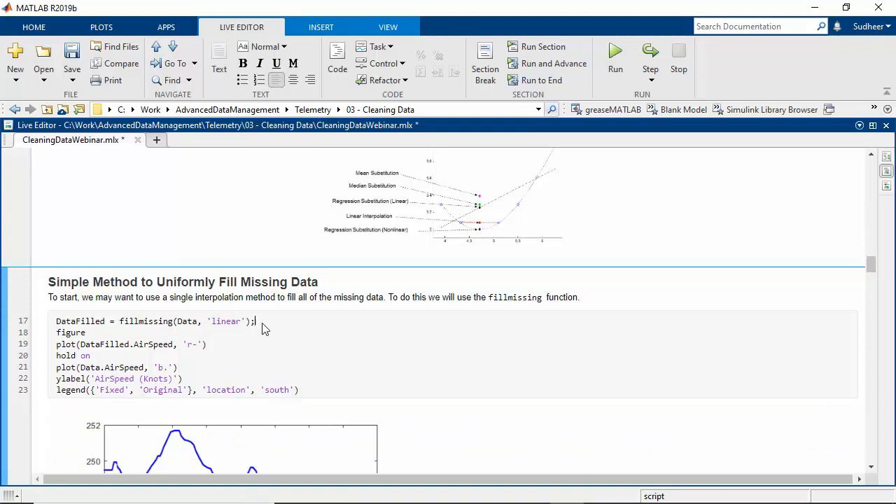
click(266, 327)
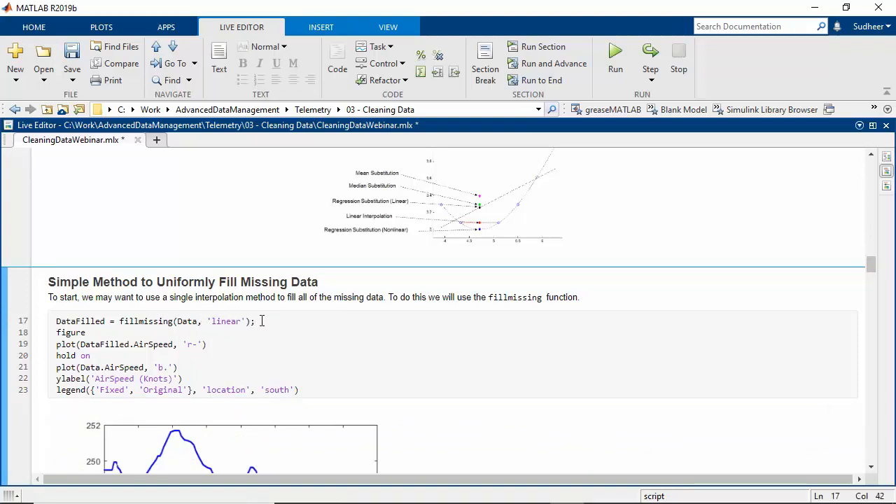
scroll(444, 347, down, 3)
scroll(440, 316, down, 2)
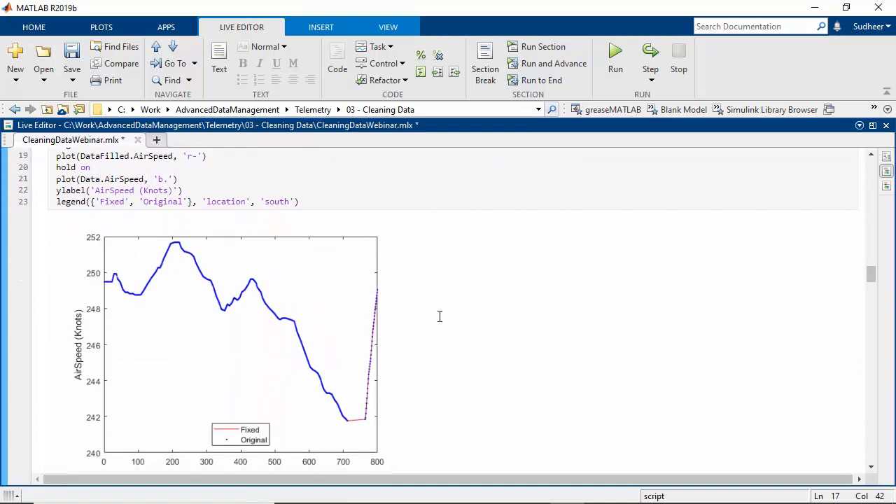
scroll(438, 316, down, 2)
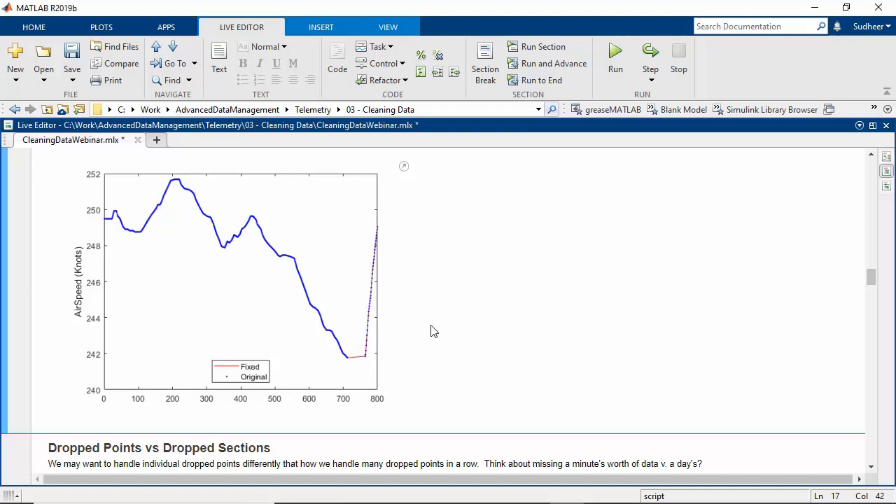
Change the fillmissing method to 'spline' and rerun the section to replot the fixed and original AirSpeed.
scroll(432, 330, up, 5)
double_click(227, 196)
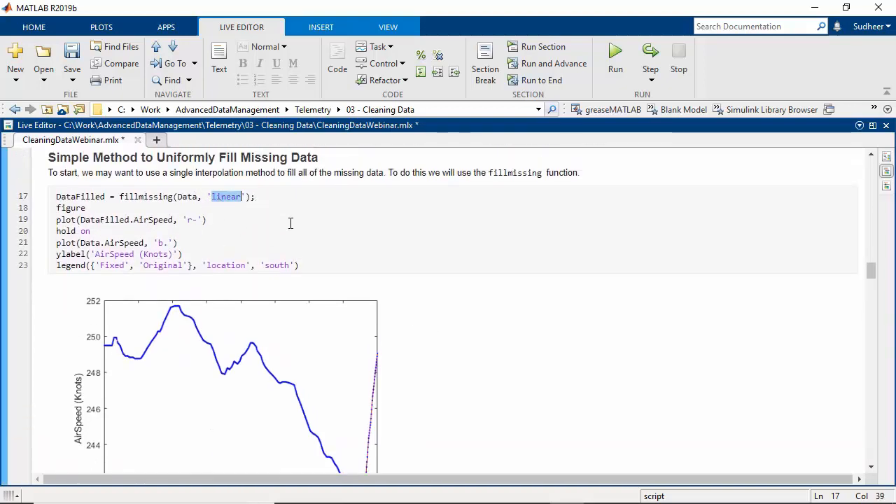
key(BackSpace)
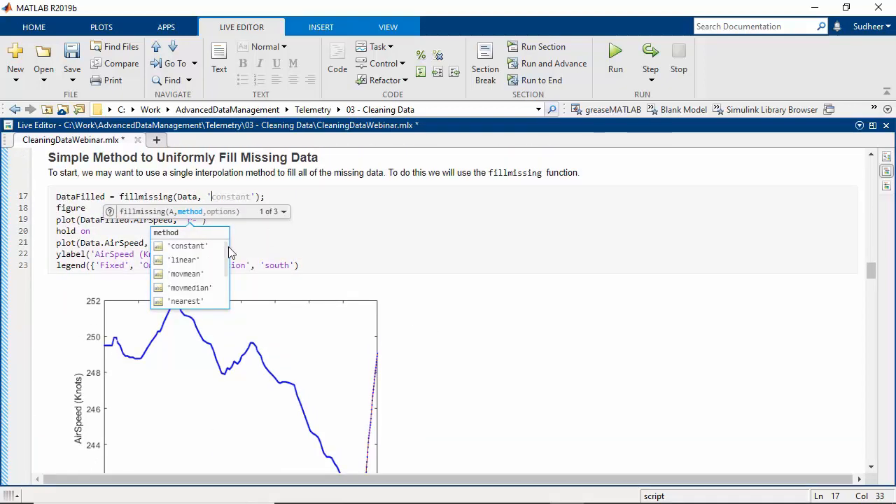
drag(226, 248, 230, 294)
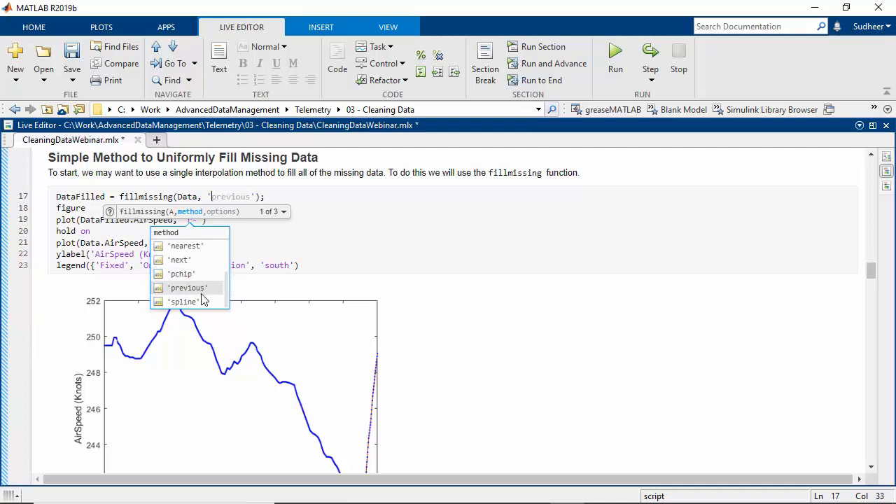
click(200, 302)
click(165, 243)
key(ctrl+Return)
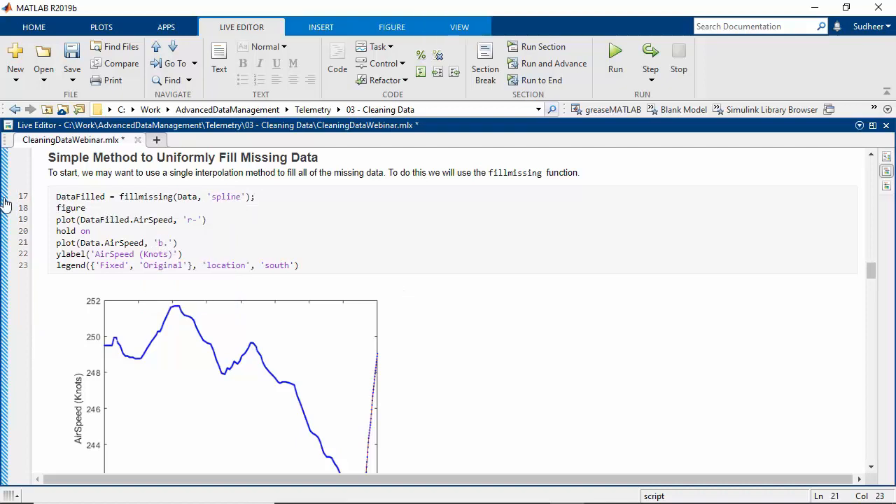
click(206, 219)
scroll(550, 309, down, 1)
scroll(544, 303, down, 1)
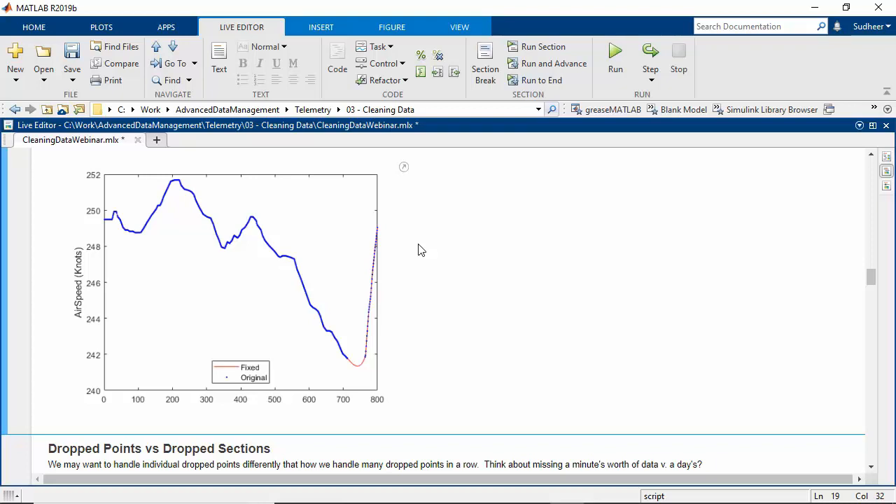
Run the fillSections code under "Dropped Points vs Dropped Sections" with maxDropSpan 5 to append fixed variables to Data and display its head.
scroll(430, 242, down, 3)
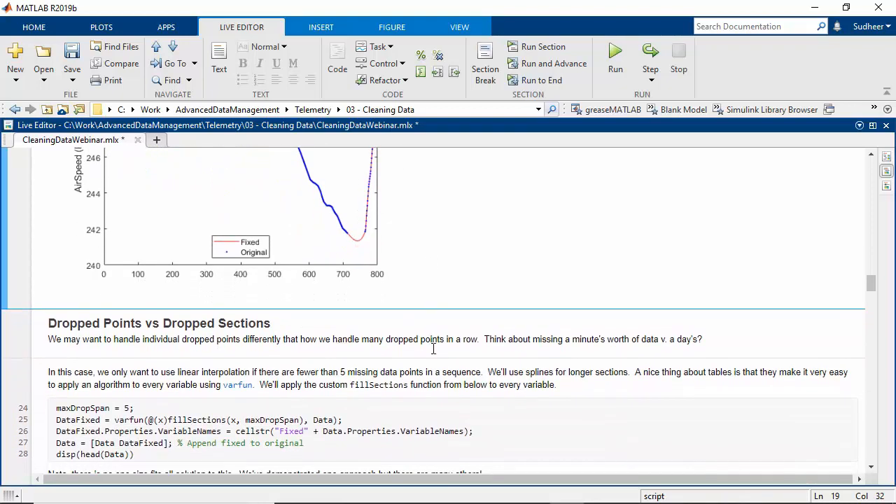
click(437, 339)
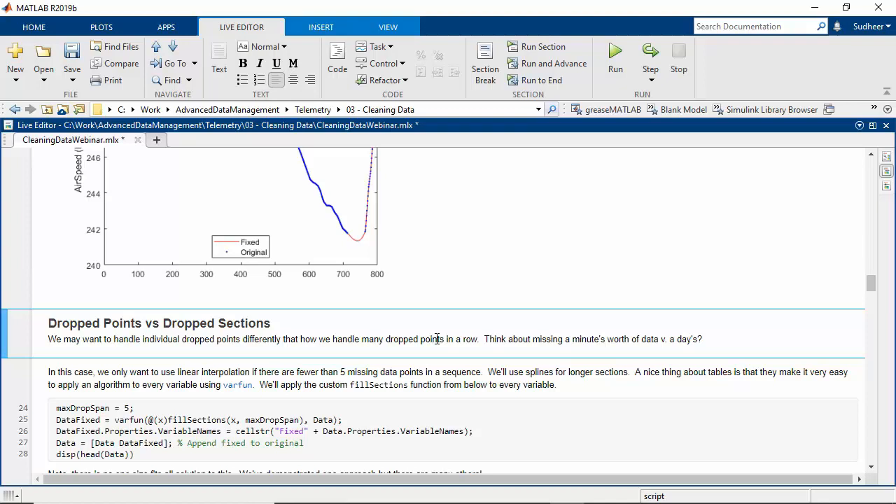
click(324, 419)
scroll(294, 392, down, 2)
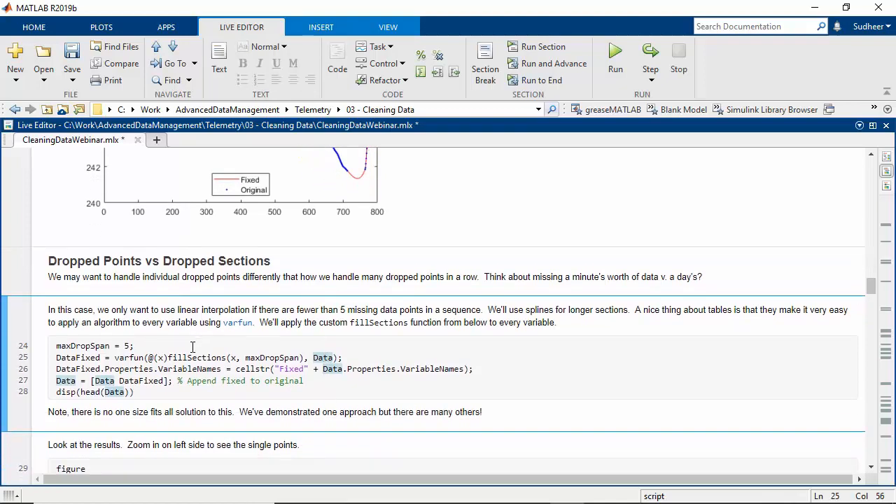
click(198, 357)
key(ctrl+Return)
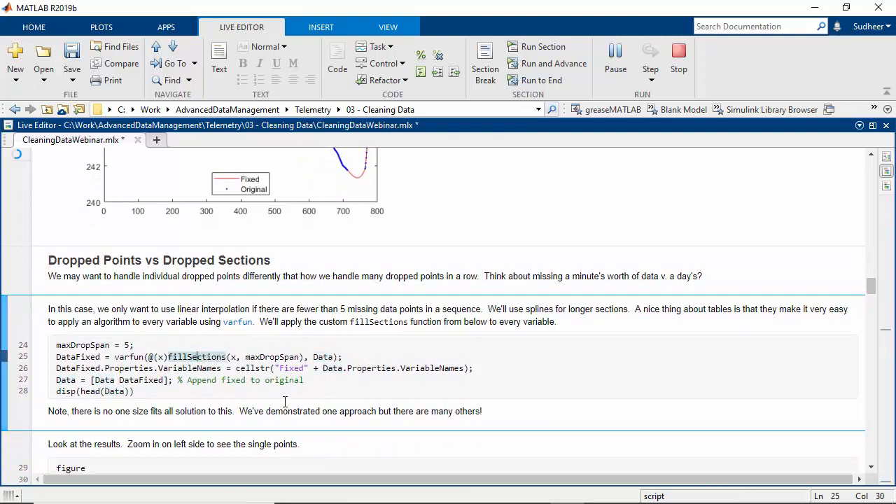
Examine the arguments of the varfun call and the table of original and fixed variables.
click(284, 357)
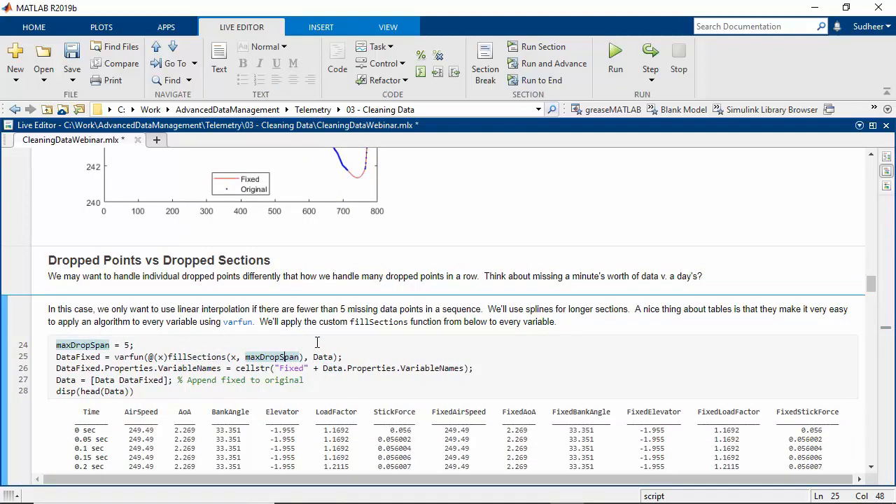
scroll(317, 343, down, 2)
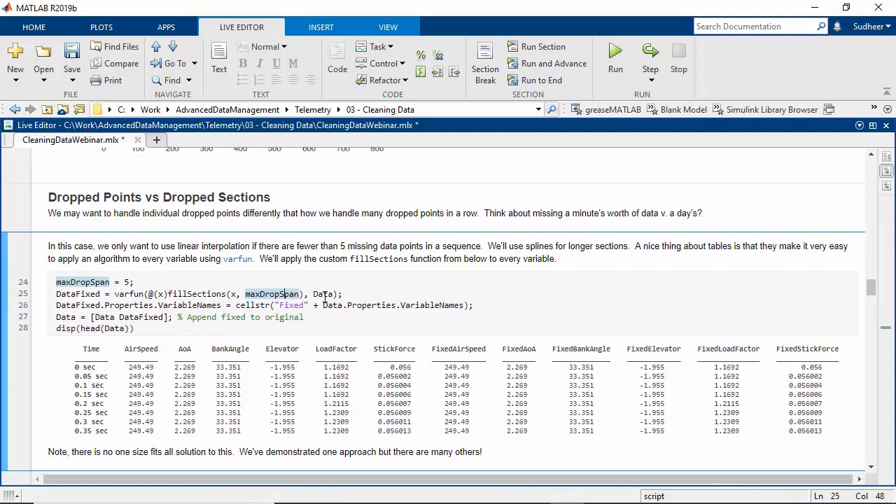
click(326, 294)
mouse_move(368, 310)
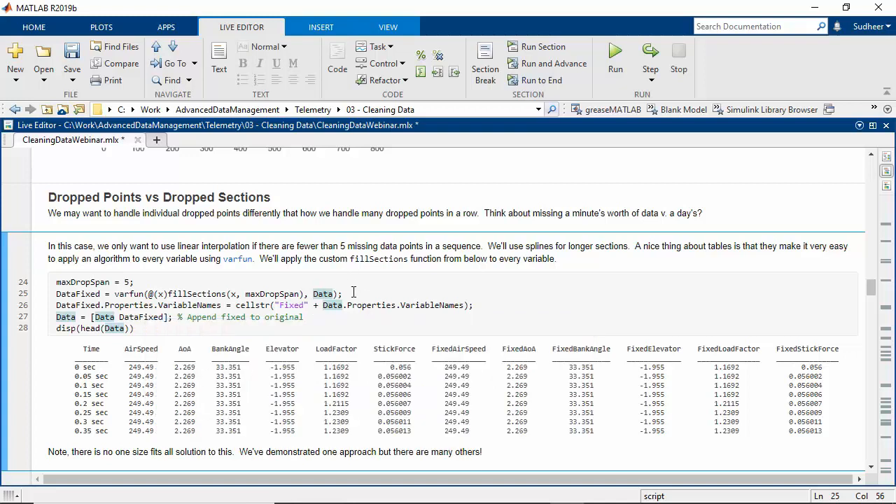
click(354, 295)
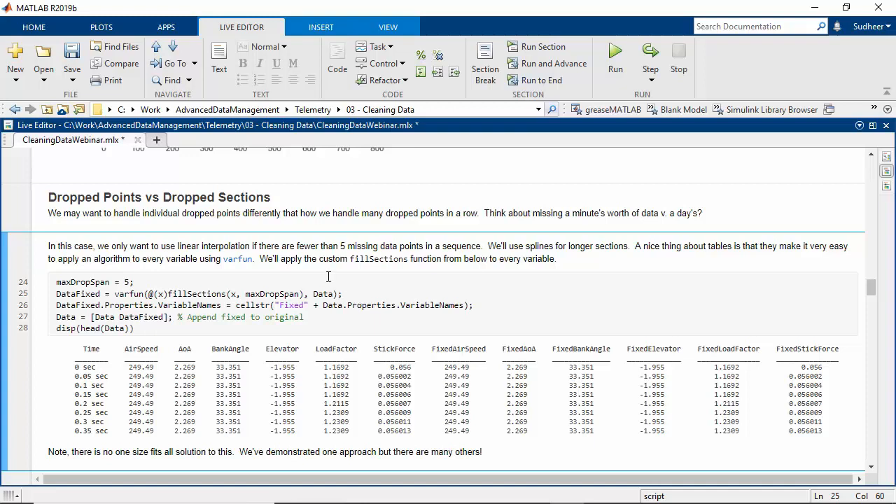
Run the "Look at the results" section to plot Data.FixedAirSpeed against the original Data.AirSpeed.
scroll(219, 313, down, 5)
click(214, 329)
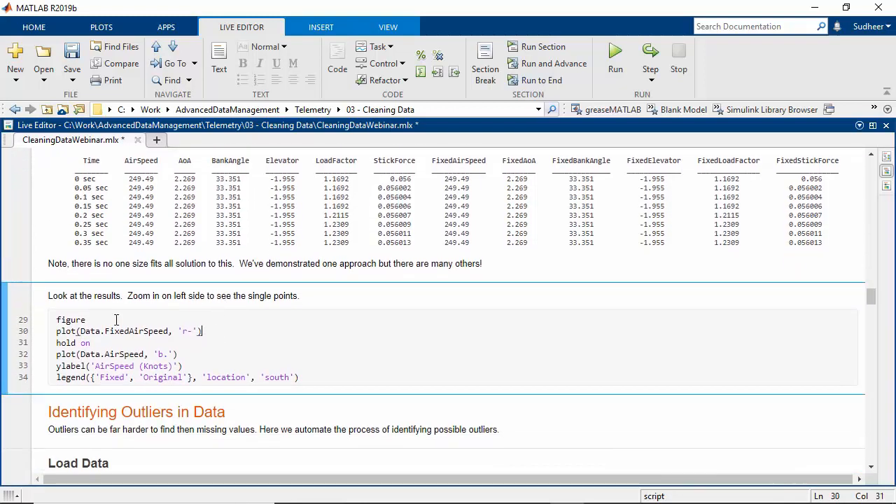
click(5, 311)
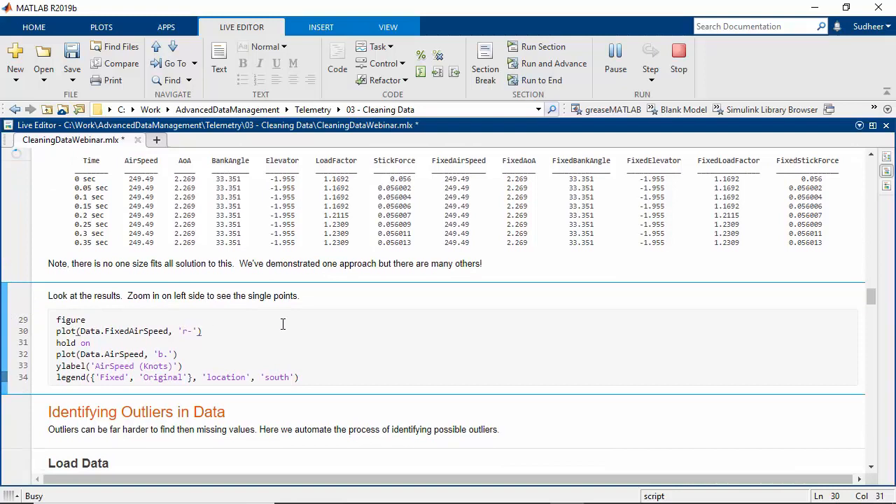
scroll(424, 301, down, 3)
scroll(424, 301, down, 2)
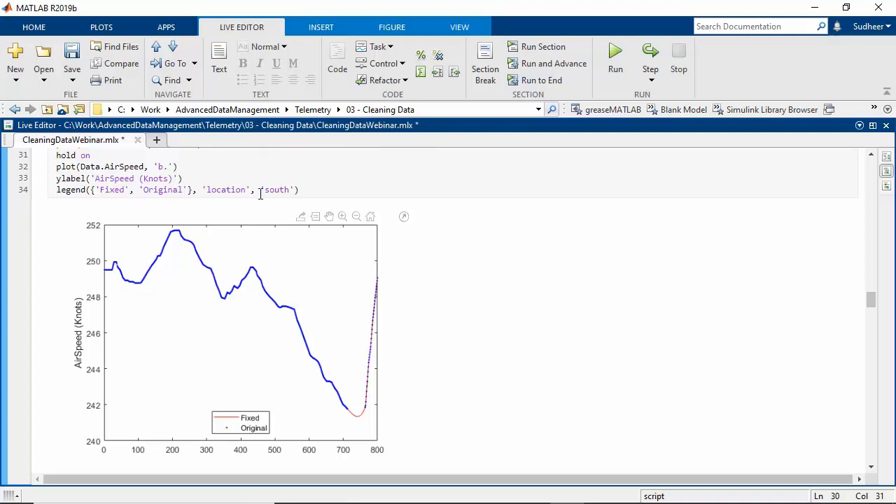
scroll(442, 200, down, 5)
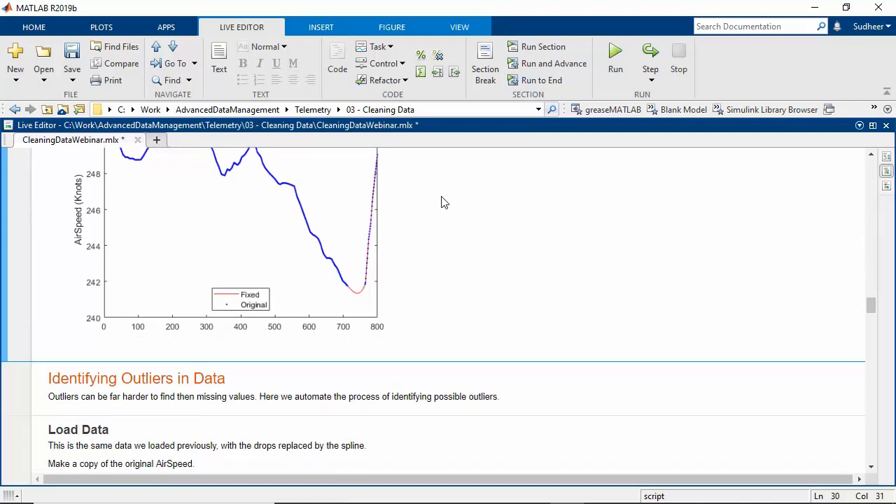
Run the "Load Data" section under "Identifying Outliers in Data" to load CleanedData.mat and copy AirSpeed to AirSpeedClean.
click(416, 334)
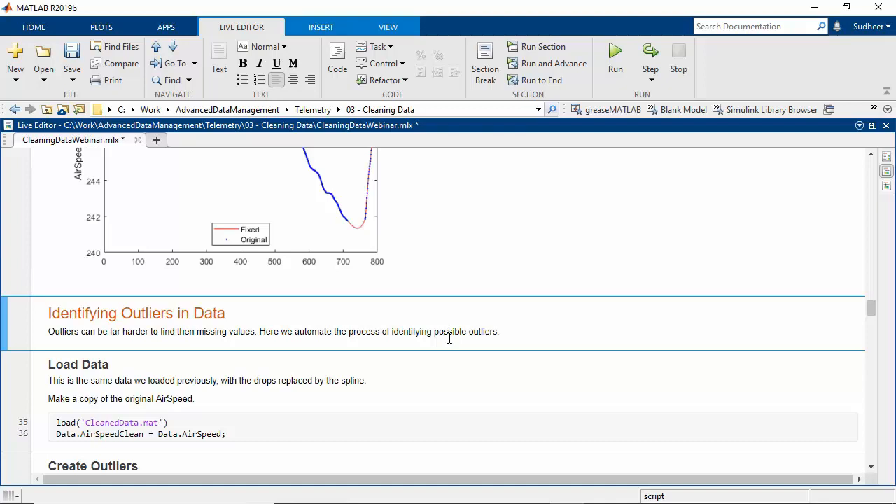
scroll(453, 334, down, 3)
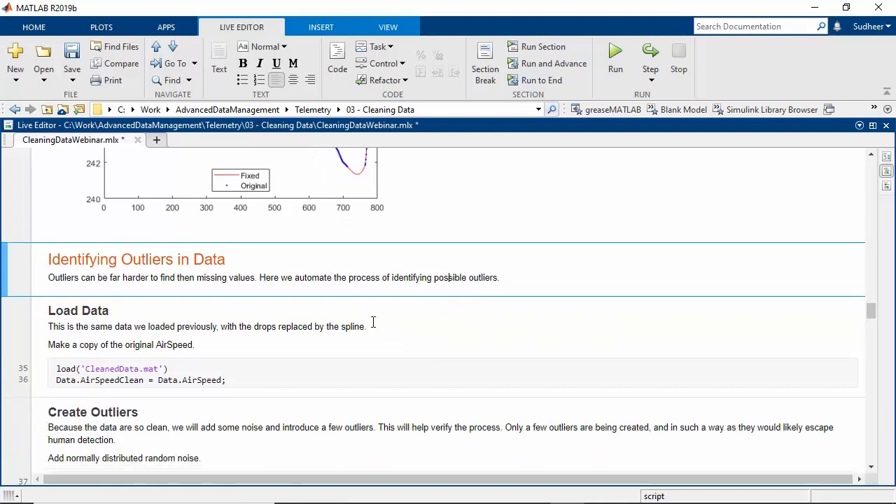
scroll(41, 233, down, 1)
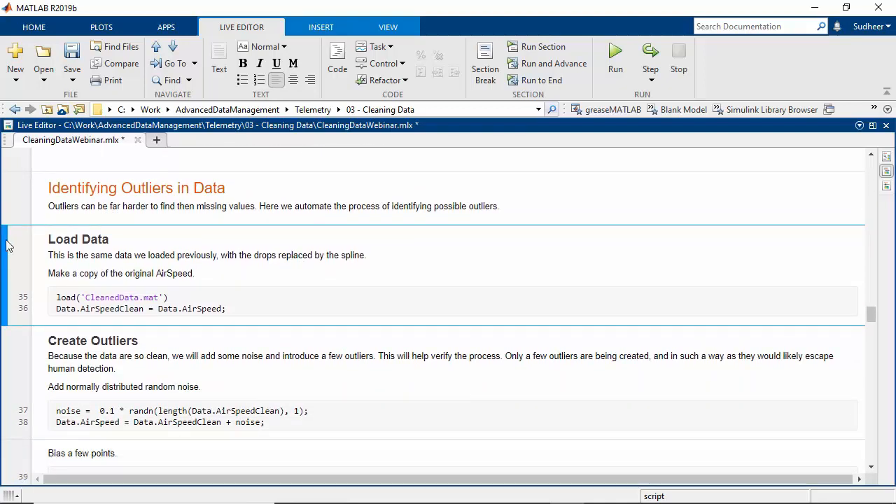
scroll(250, 265, down, 1)
Run the "Create Outliers" code to add 0.1 * randn noise to AirSpeed and bias points 501, 520 and 545 by -0.6.
scroll(250, 264, down, 3)
click(137, 285)
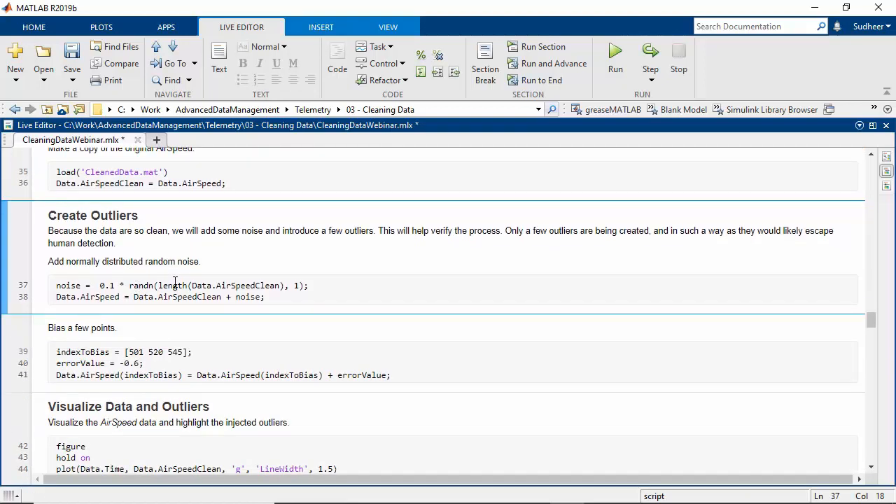
scroll(175, 282, down, 2)
click(165, 289)
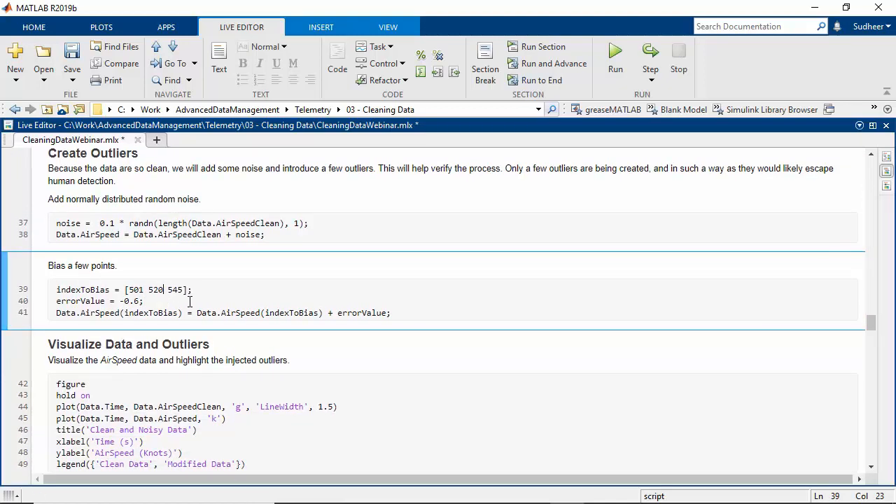
Run the "Visualize Data and Outliers" section to plot the clean and modified AirSpeed over time.
scroll(189, 301, down, 2)
click(175, 333)
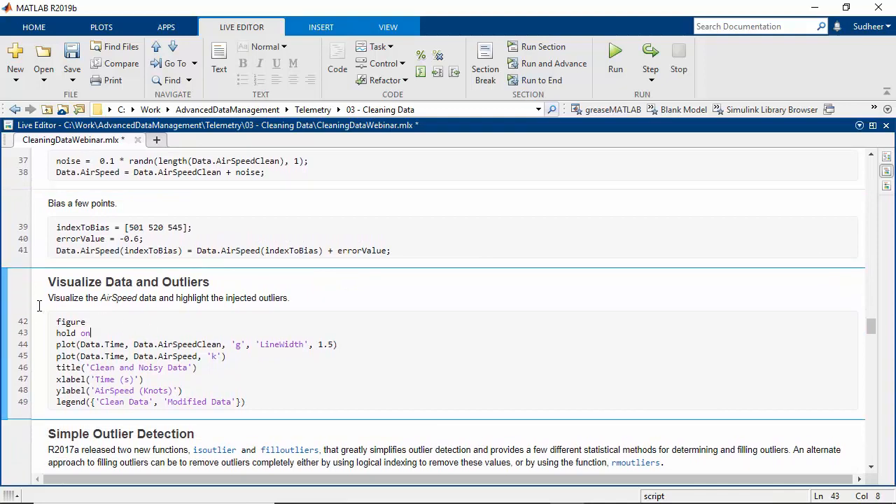
click(7, 308)
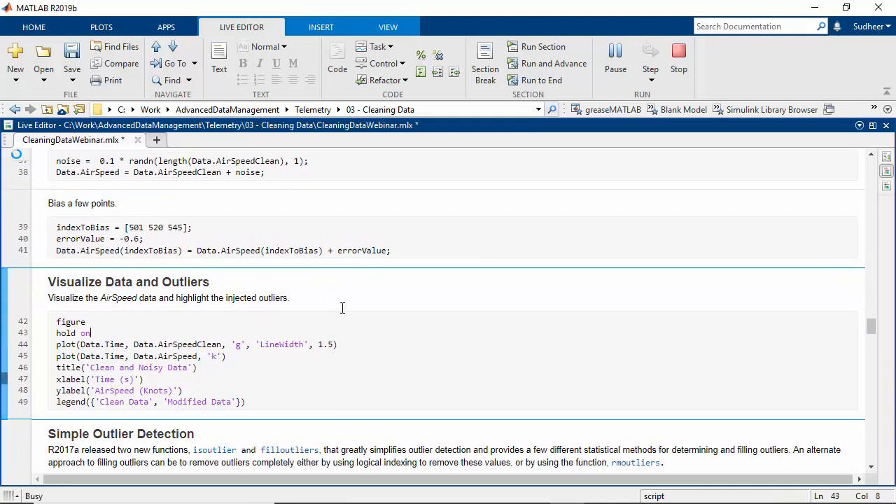
scroll(402, 268, down, 3)
scroll(428, 236, down, 2)
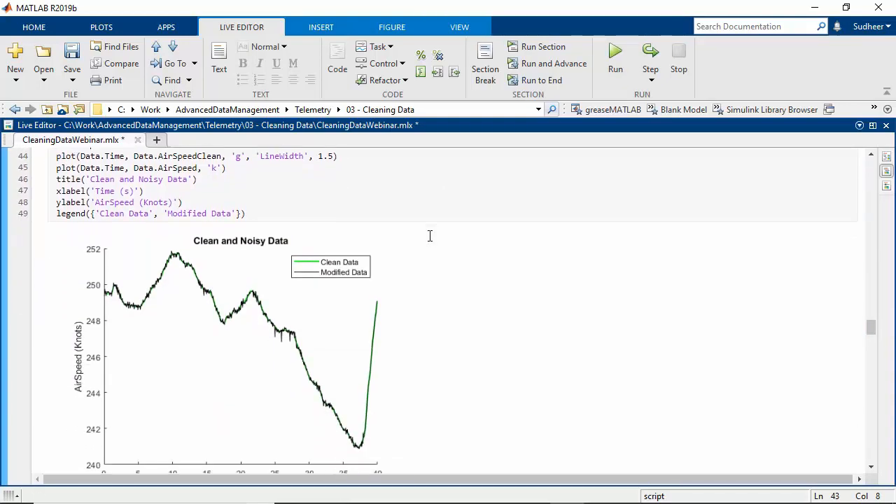
scroll(455, 268, down, 2)
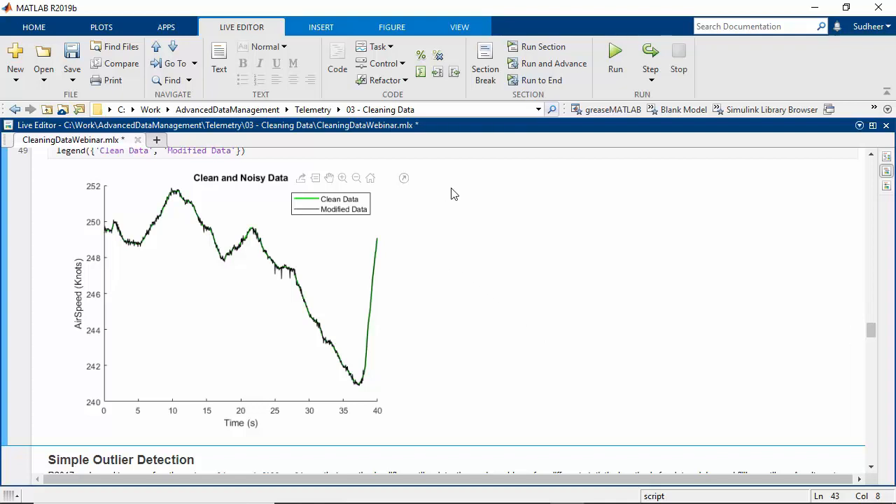
Review the "Simple Outlier Detection" text and the gallery of available Live Editor tasks, including Clean Outlier Data.
scroll(448, 195, down, 3)
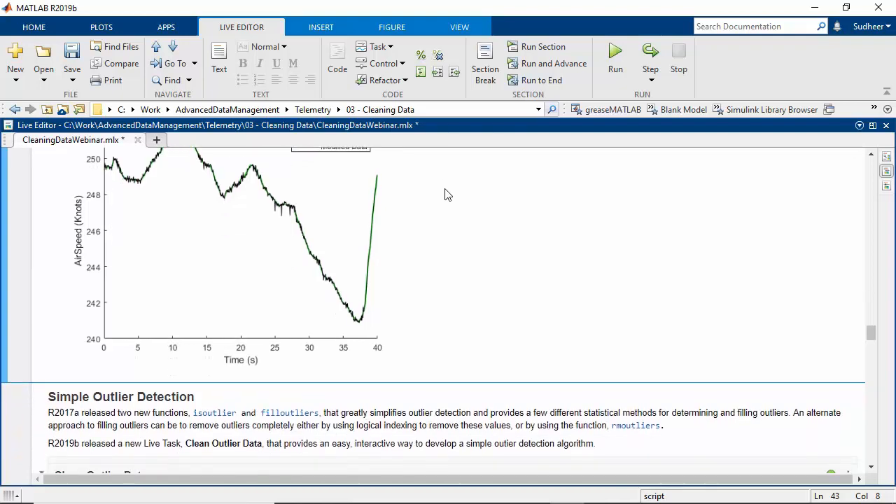
scroll(448, 195, down, 1)
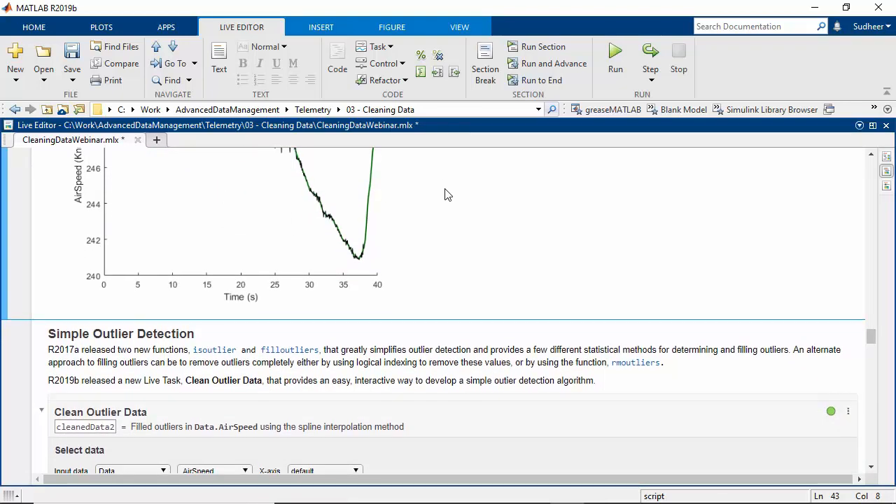
scroll(448, 194, down, 4)
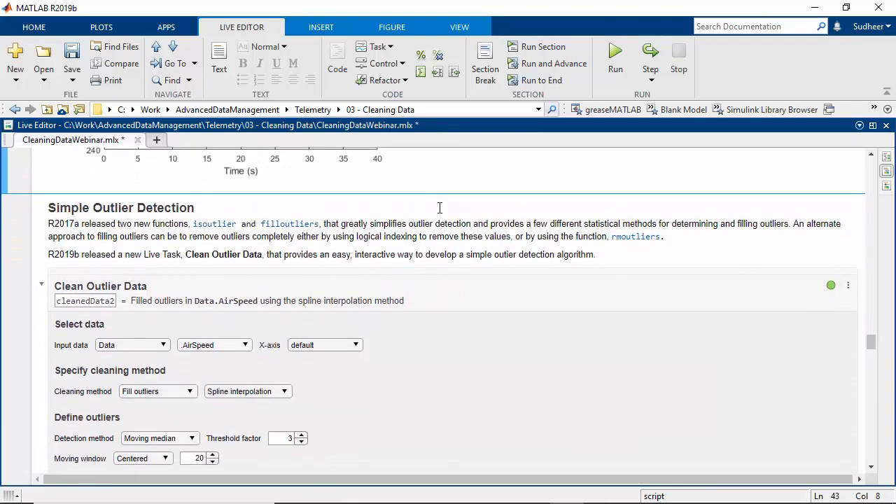
click(442, 227)
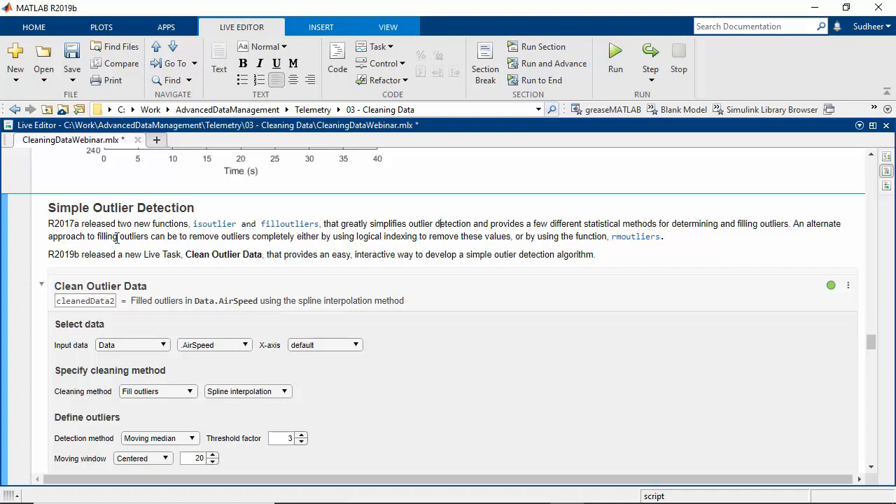
click(385, 47)
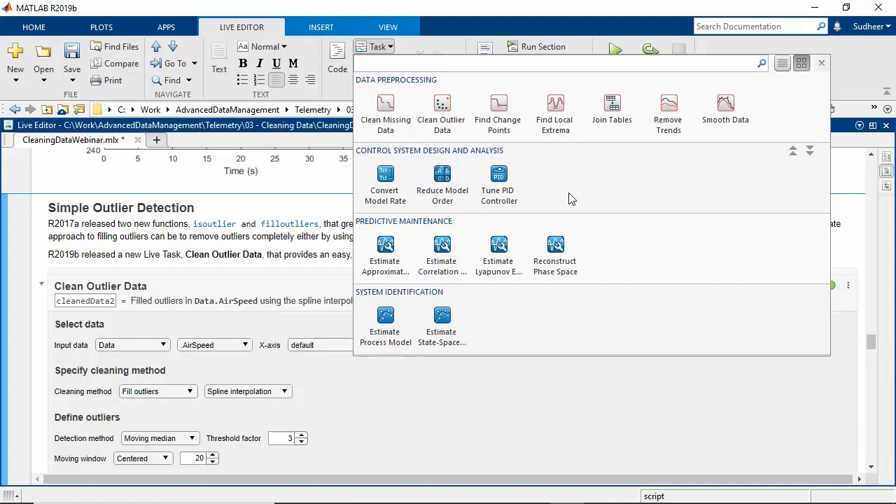
click(233, 251)
Run the "Simple Outlier Detection" section to execute its Clean Outlier Data task and plot the results.
scroll(137, 217, down, 2)
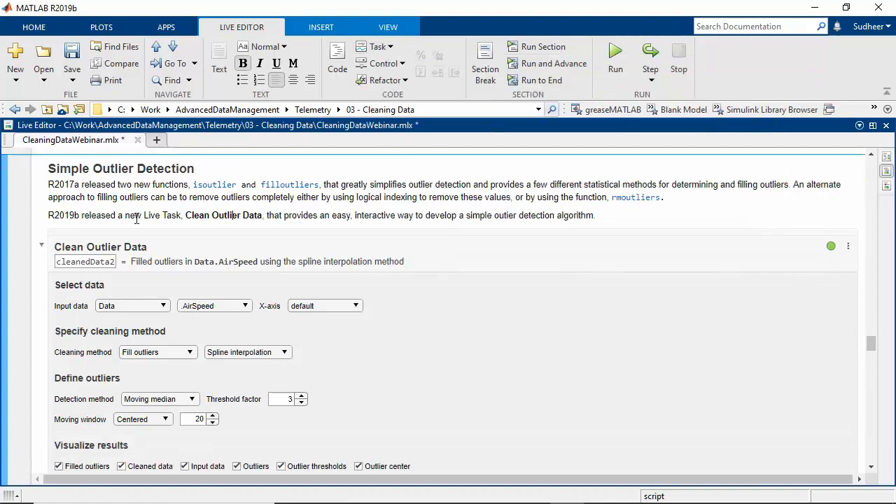
scroll(128, 185, down, 2)
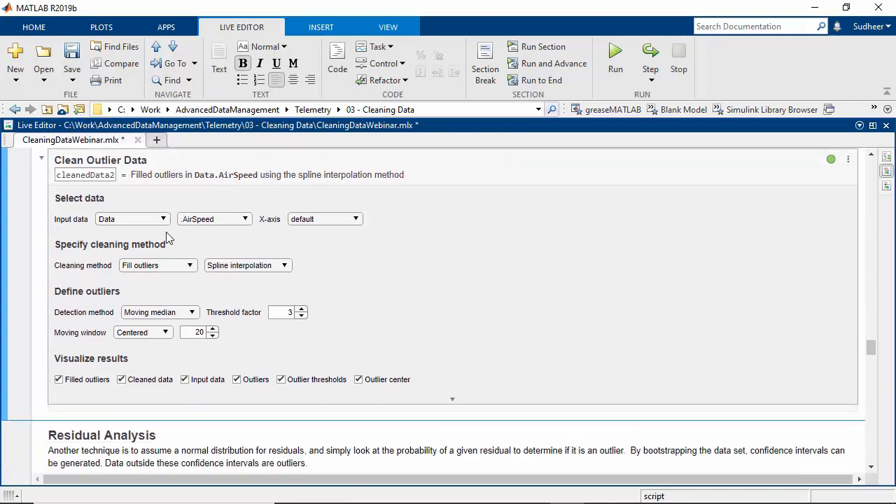
scroll(170, 222, up, 2)
click(4, 190)
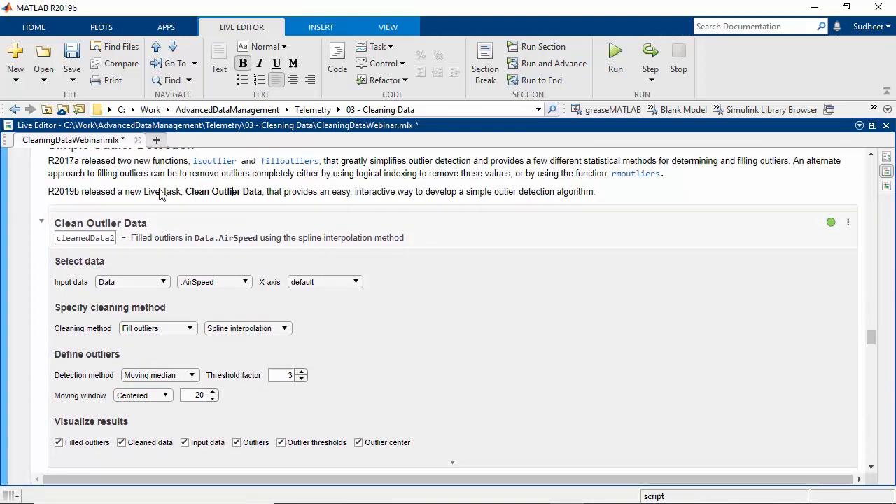
Select Data and its AirSpeed variable as the Clean Outlier Data input, and shrink the script display to fit the result plot.
scroll(157, 222, down, 2)
click(155, 222)
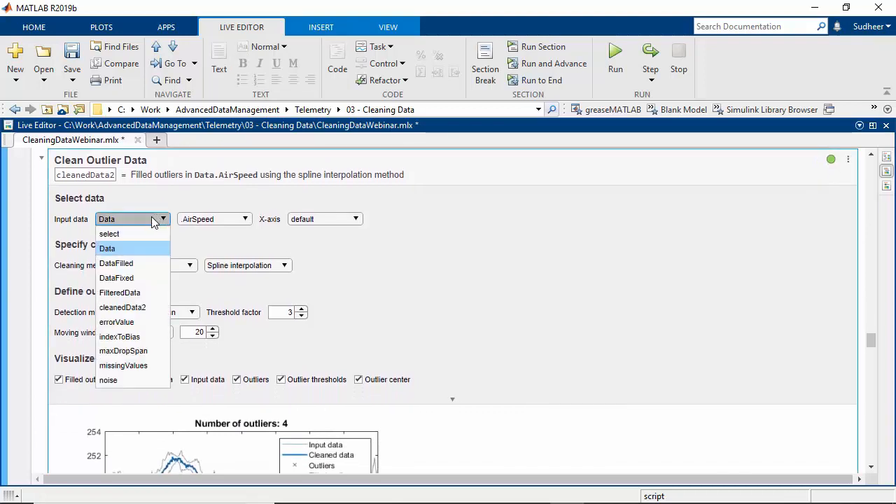
click(126, 249)
click(196, 220)
click(209, 261)
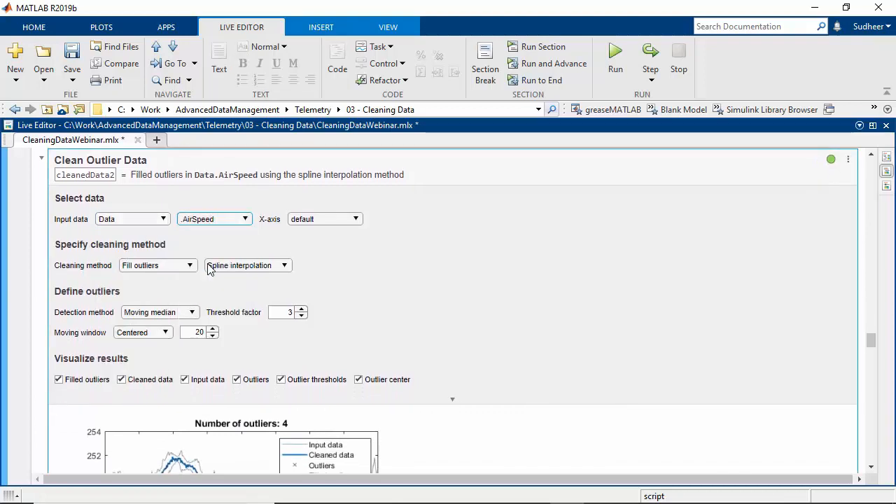
scroll(393, 269, down, 5)
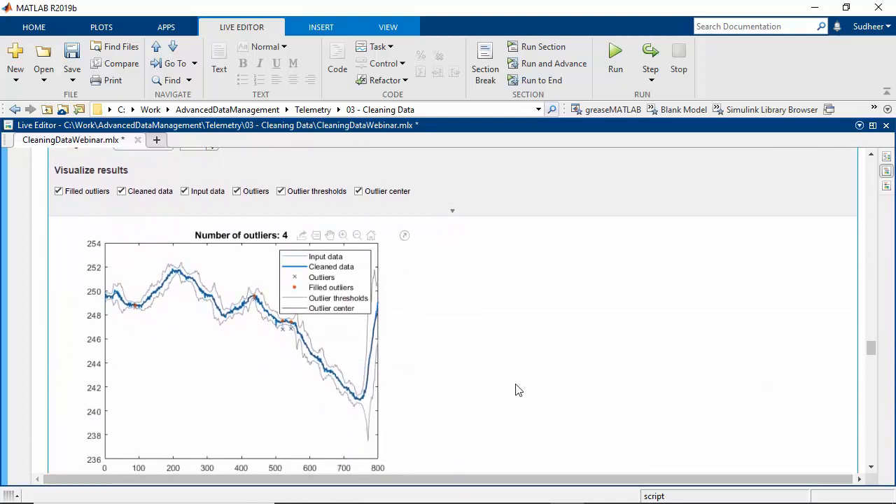
key(ctrl+minus)
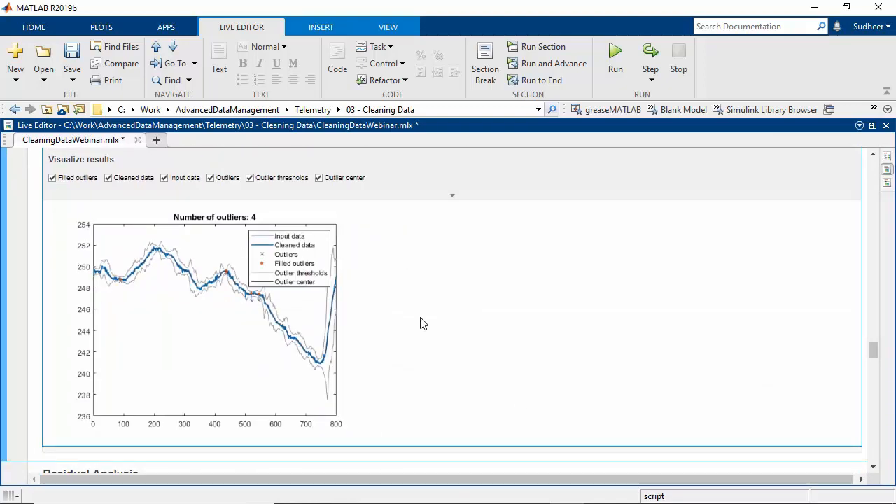
Set the Clean Outlier Data cleaning method to Fill outliers with Linear interpolation and check the updated plot.
scroll(420, 324, up, 6)
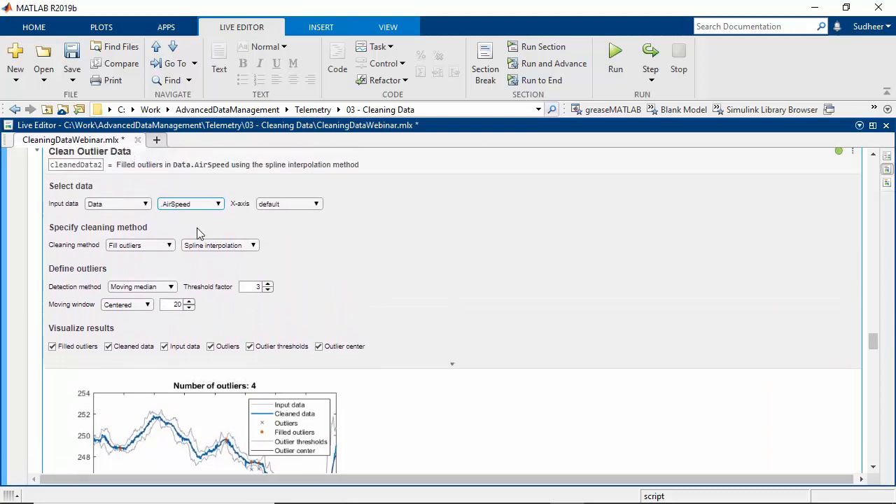
click(139, 247)
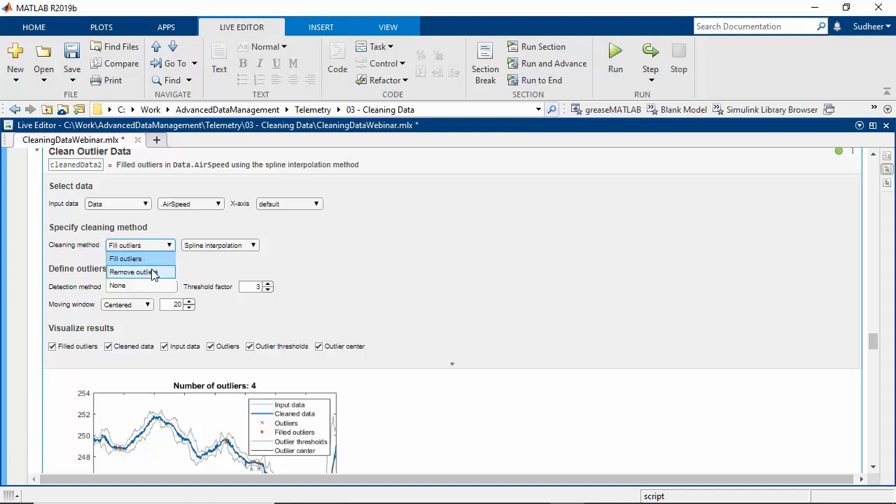
click(155, 260)
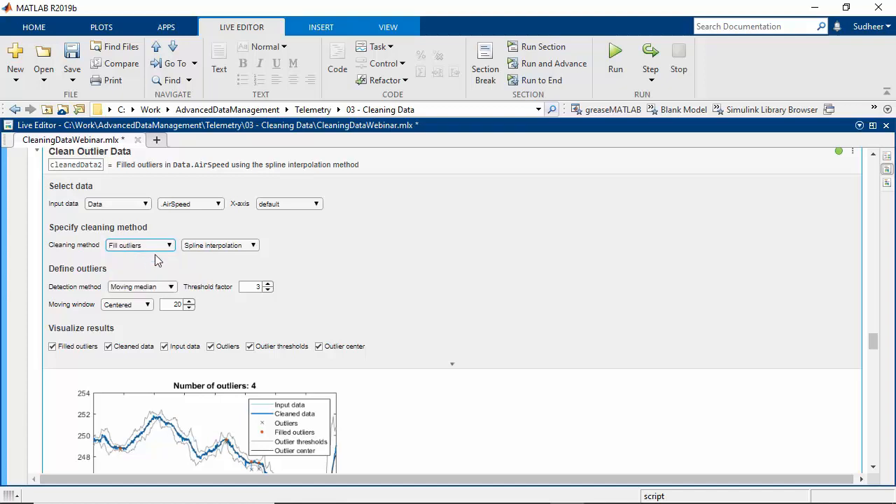
click(247, 250)
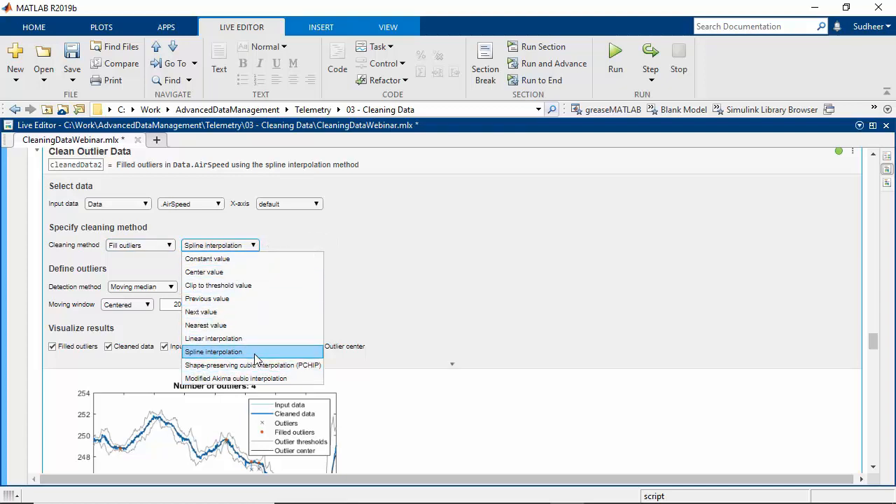
click(253, 337)
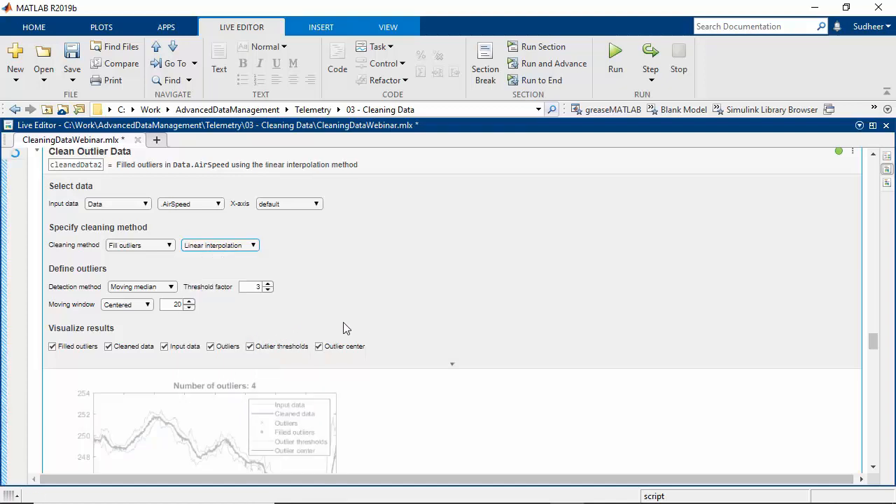
scroll(414, 320, down, 1)
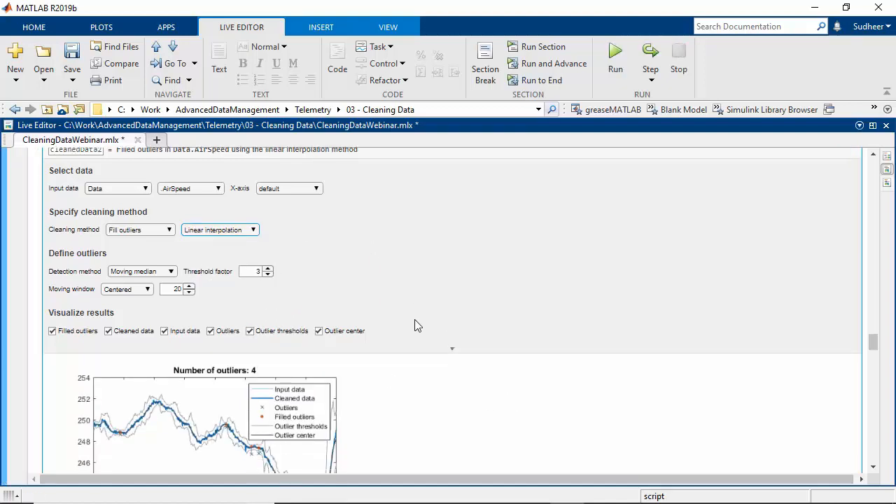
scroll(414, 323, down, 5)
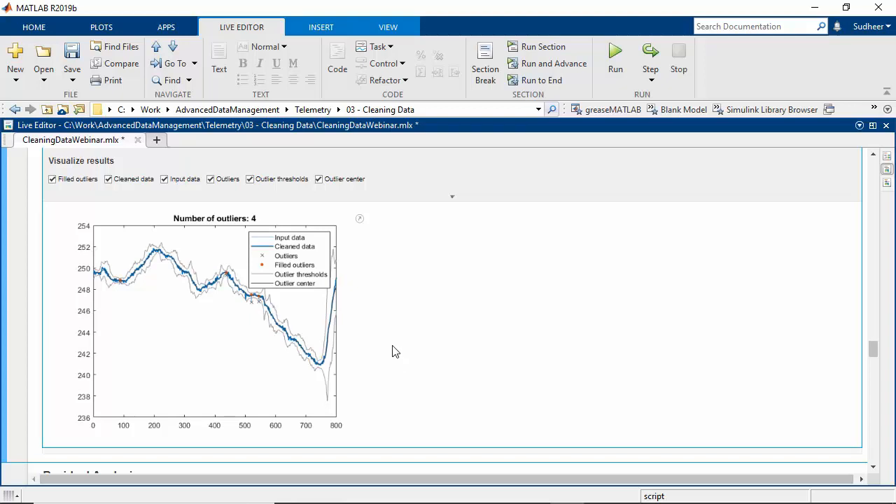
Change the outlier detection method of the Clean Outlier Data task to Moving mean.
scroll(376, 343, up, 5)
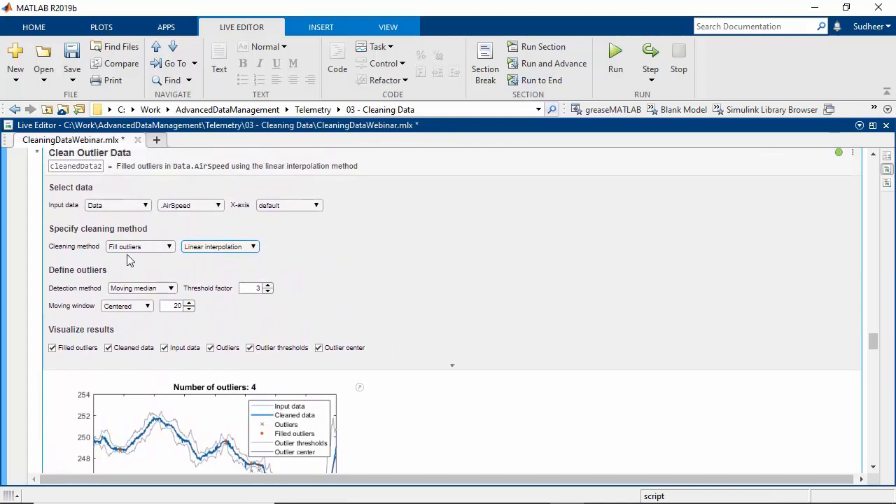
click(145, 290)
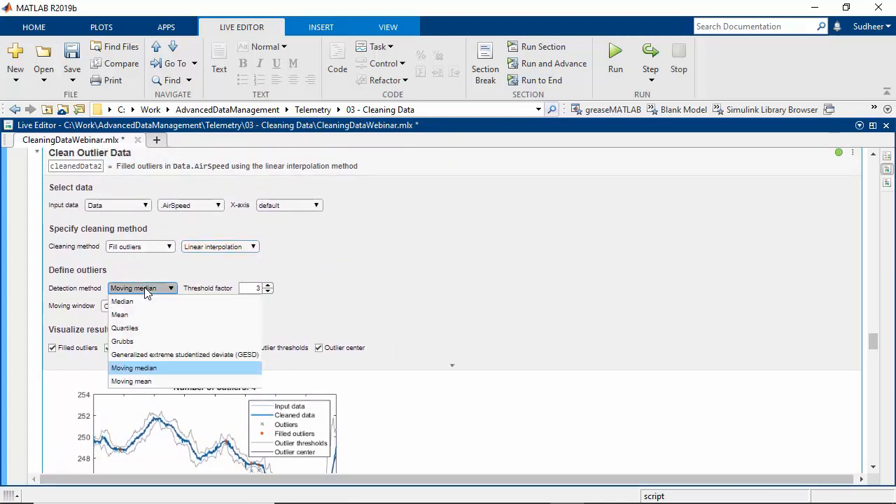
click(156, 382)
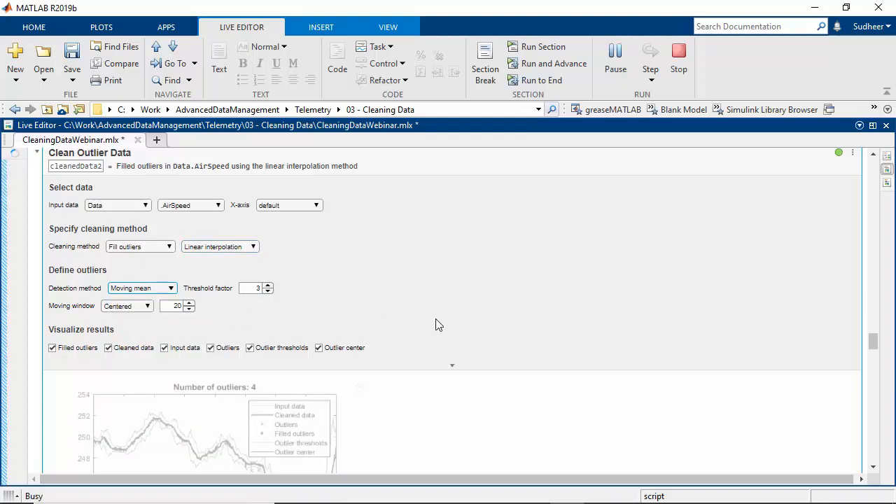
Lower the threshold factor of the Moving mean outlier detection to 2.25 and its centered moving window to 18.
scroll(434, 324, down, 3)
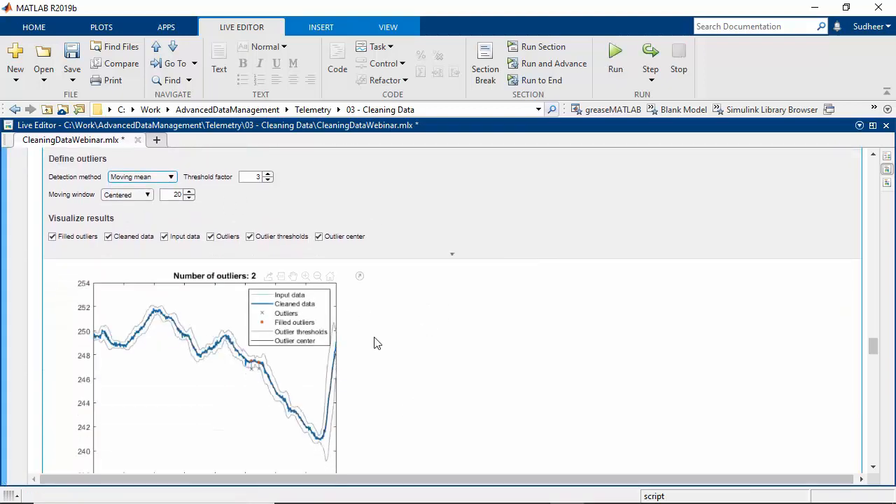
scroll(315, 280, down, 2)
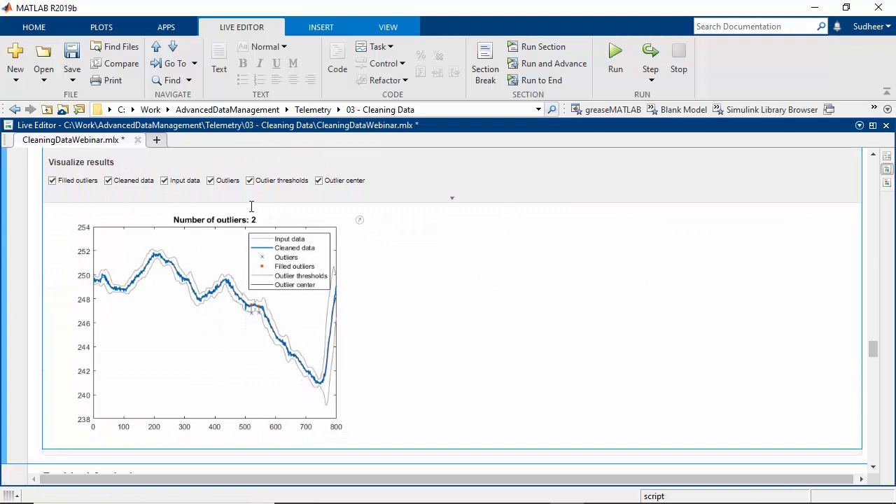
scroll(427, 320, up, 3)
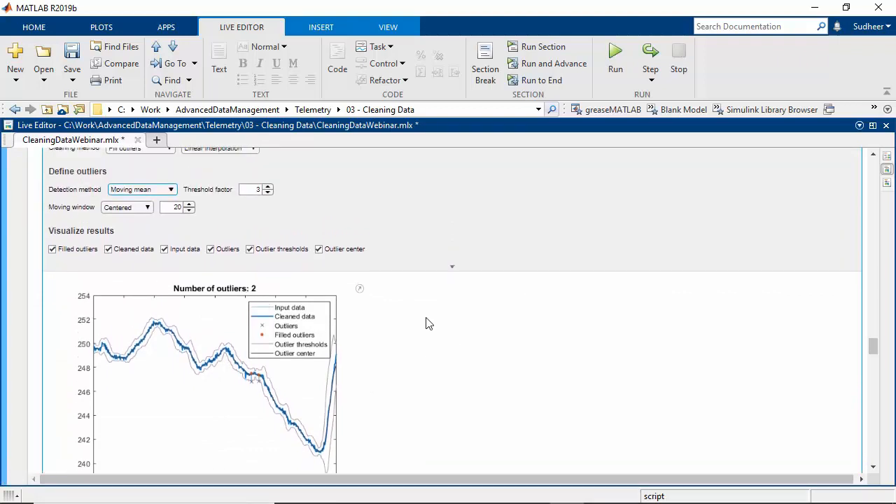
click(267, 236)
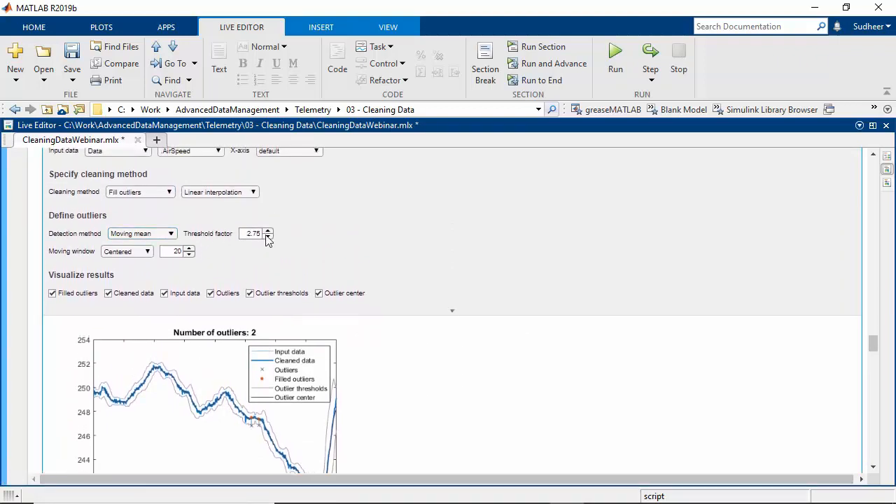
click(267, 237)
click(268, 237)
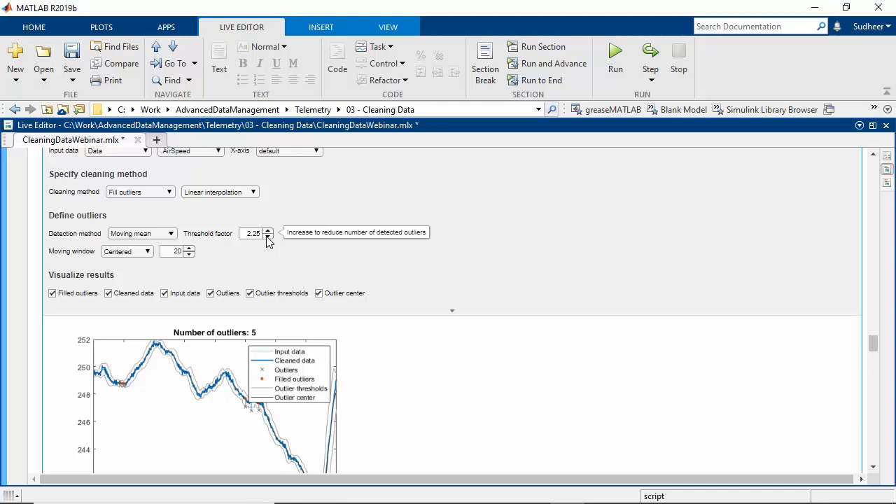
click(188, 255)
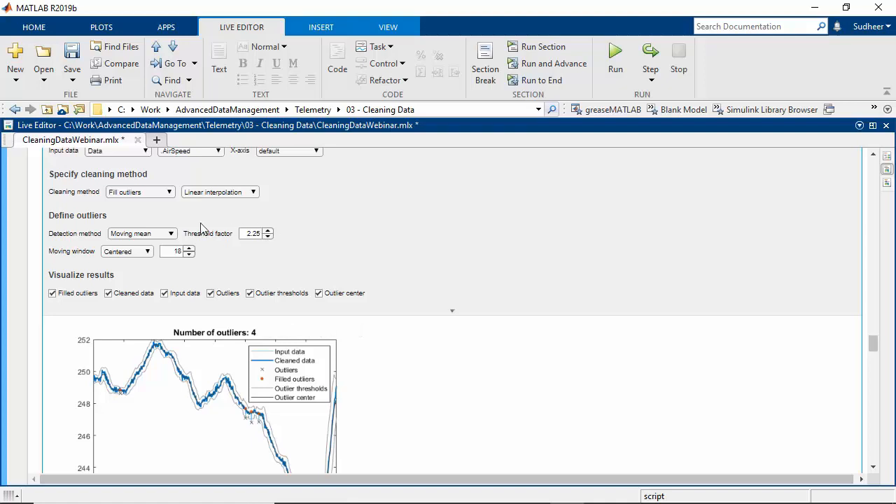
Set the Clean Outlier Data task to fill outliers with Spline interpolation and detect them with the Moving median method.
click(170, 235)
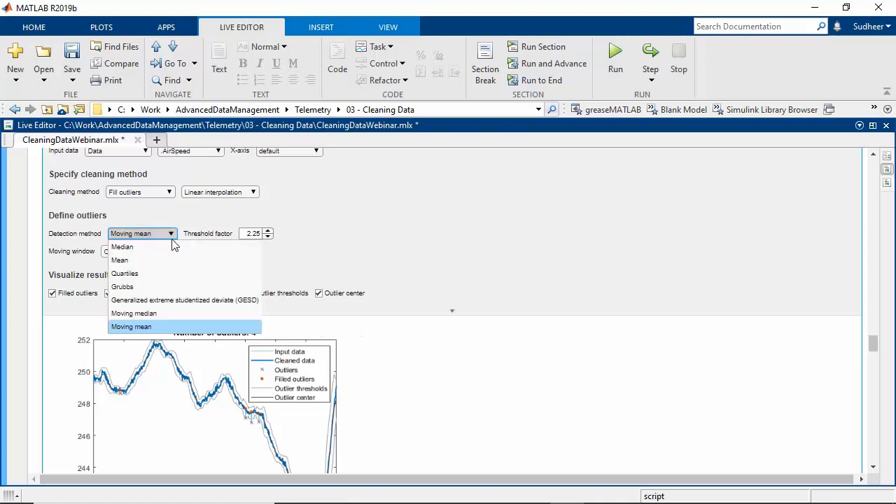
click(208, 193)
click(239, 299)
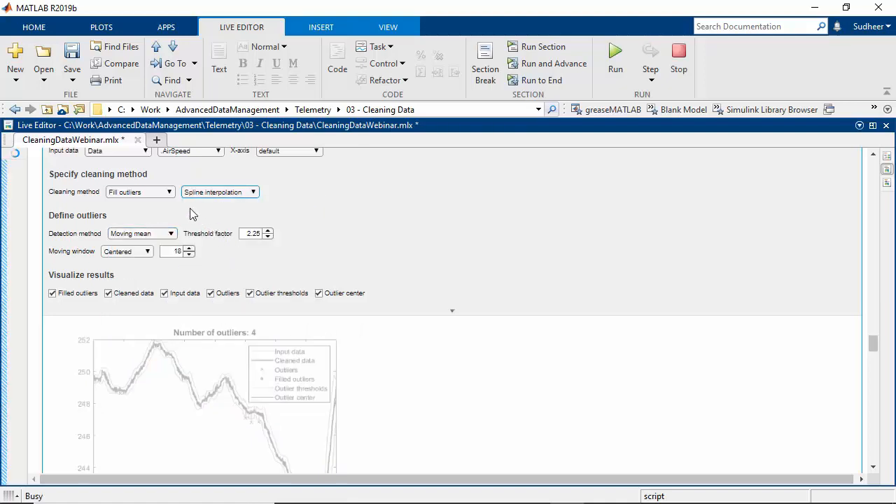
click(147, 234)
click(169, 312)
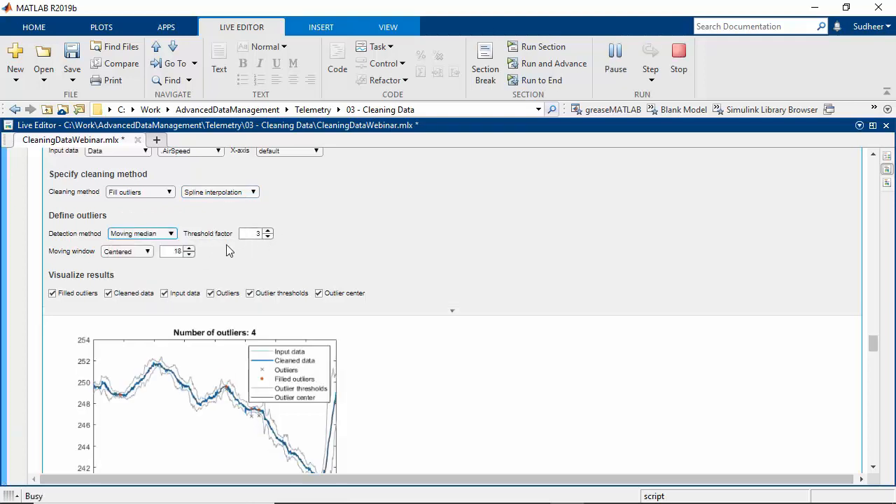
Set the centered moving window of the outlier detection to 20 and check the updated plot.
text(20)
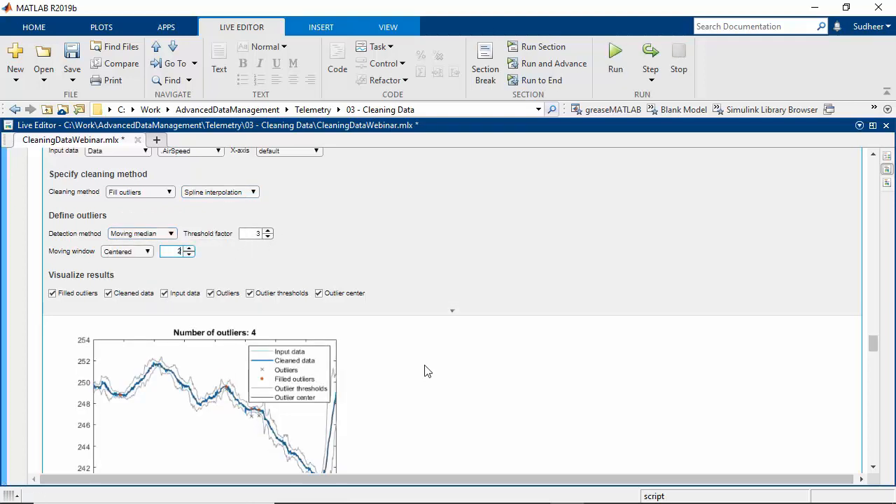
click(434, 240)
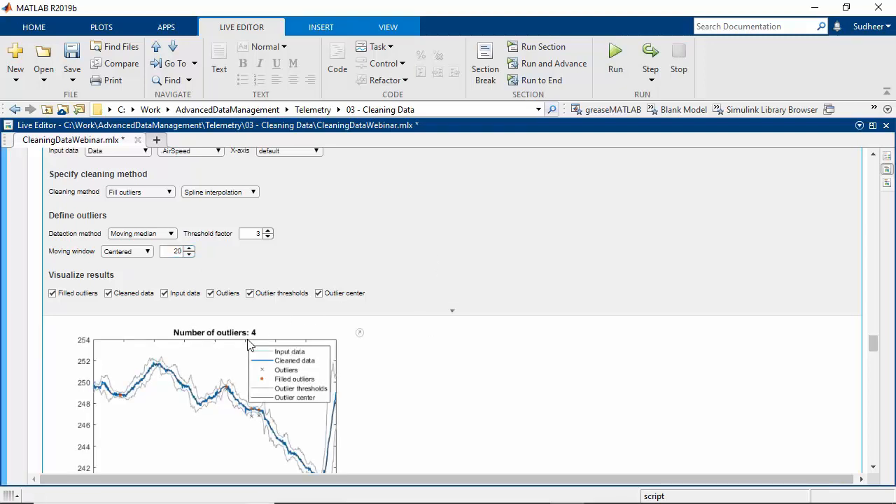
scroll(414, 374, down, 3)
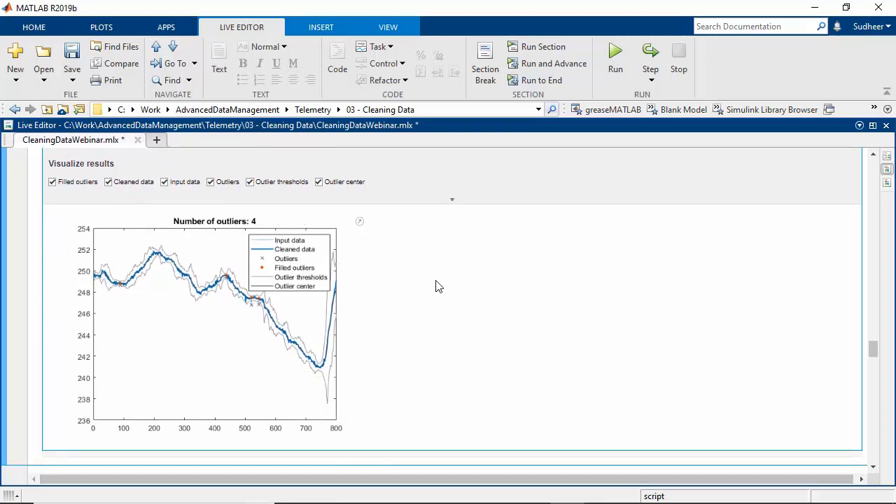
scroll(430, 289, up, 5)
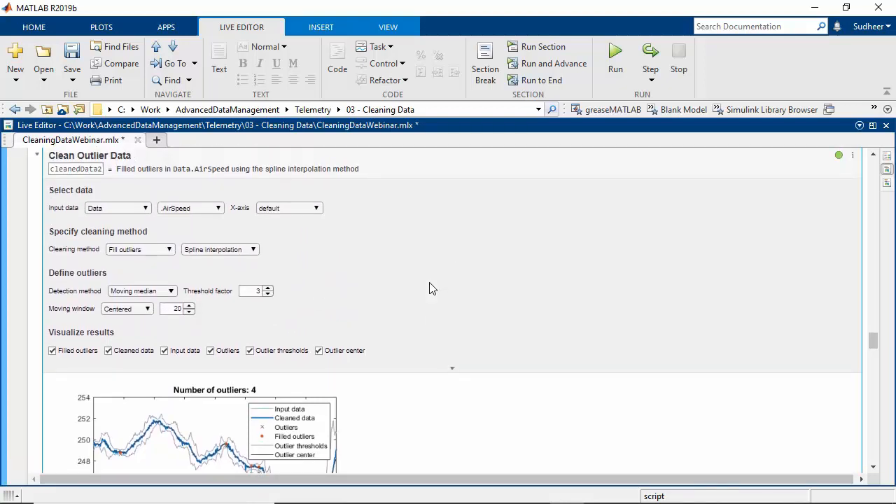
Display the generated code of the Clean Outlier Data task together with its controls.
scroll(431, 288, up, 3)
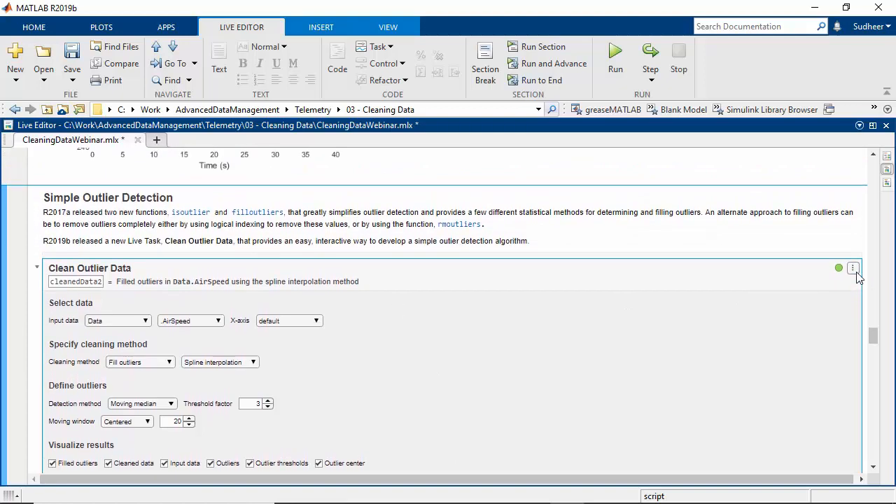
click(855, 270)
click(792, 281)
scroll(394, 241, down, 3)
scroll(394, 242, down, 6)
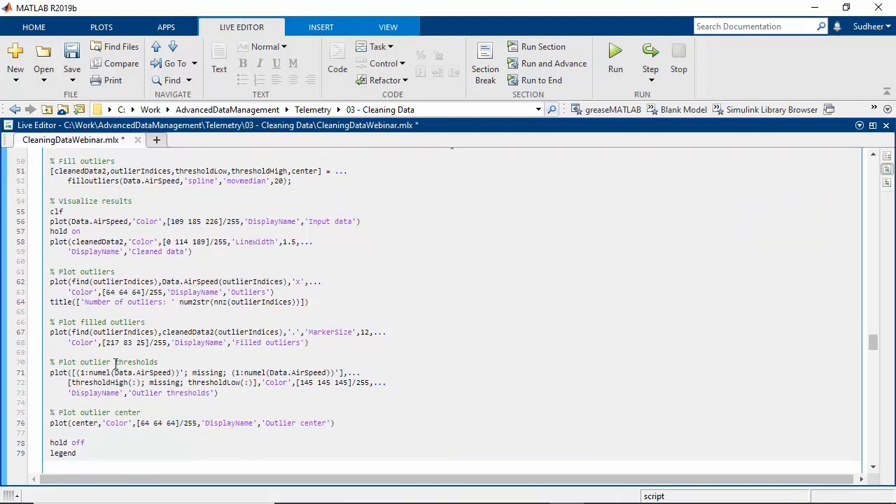
Examine the task's generated code, highlighting the filloutliers call that cleans Data.AirSpeed.
scroll(487, 333, down, 2)
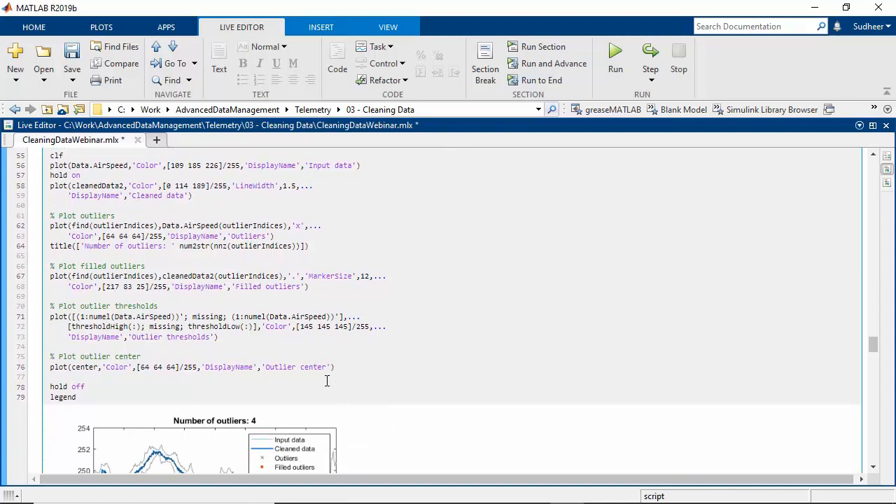
scroll(312, 284, up, 2)
scroll(313, 285, up, 2)
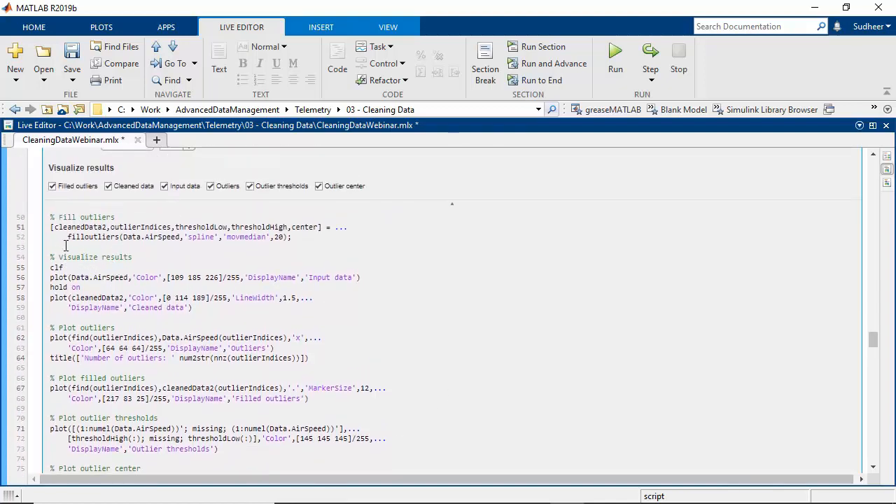
drag(67, 236, 121, 244)
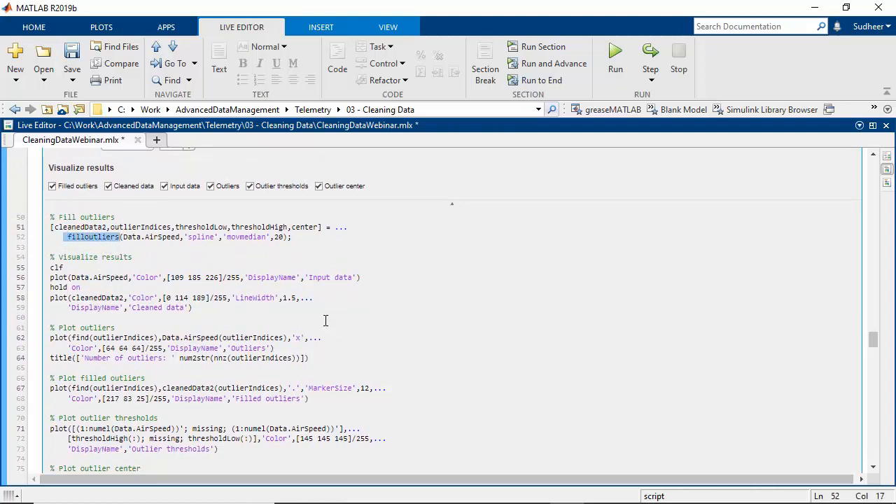
click(150, 256)
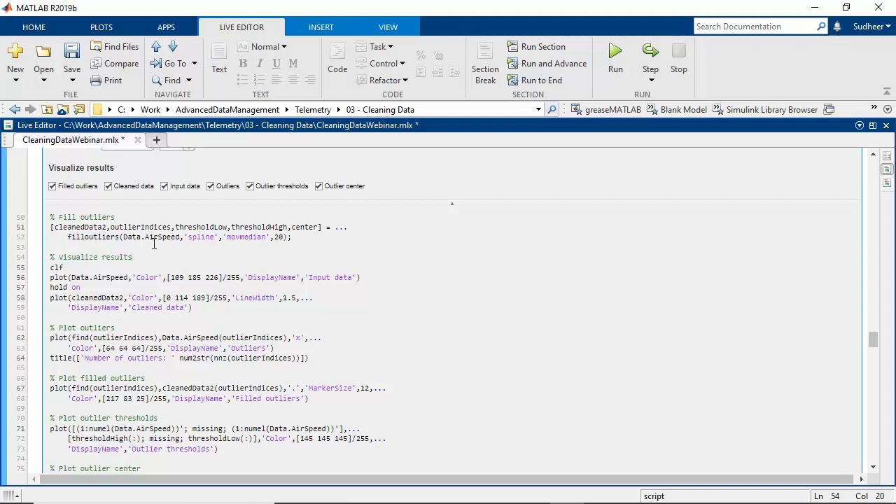
mouse_move(159, 240)
Convert the Clean Outlier Data task to editable code and review its filloutliers statement in the script.
scroll(714, 333, up, 8)
click(854, 274)
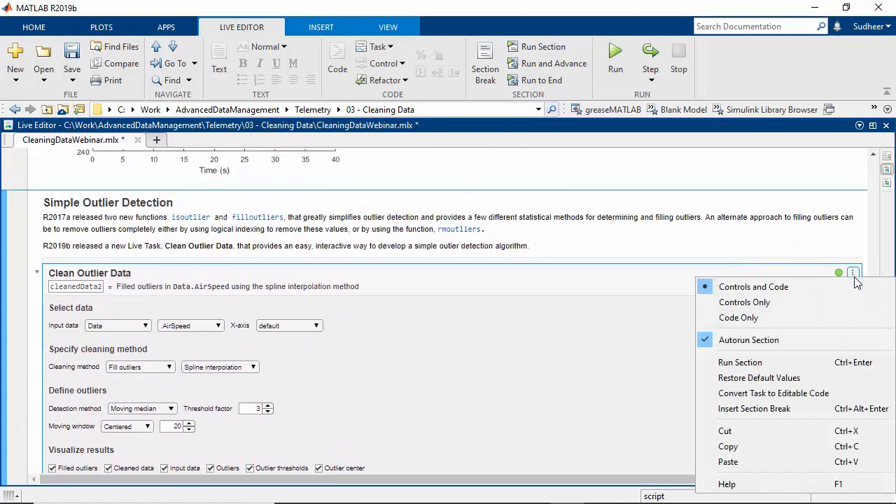
click(776, 395)
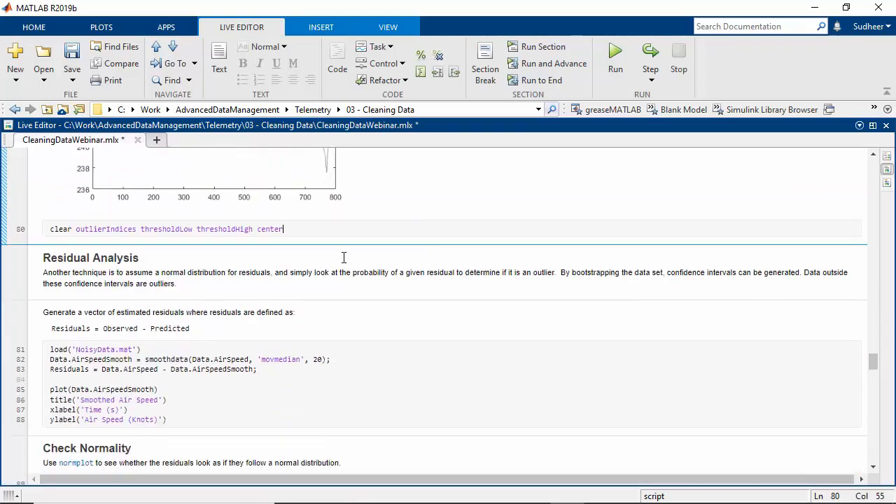
scroll(347, 257, up, 10)
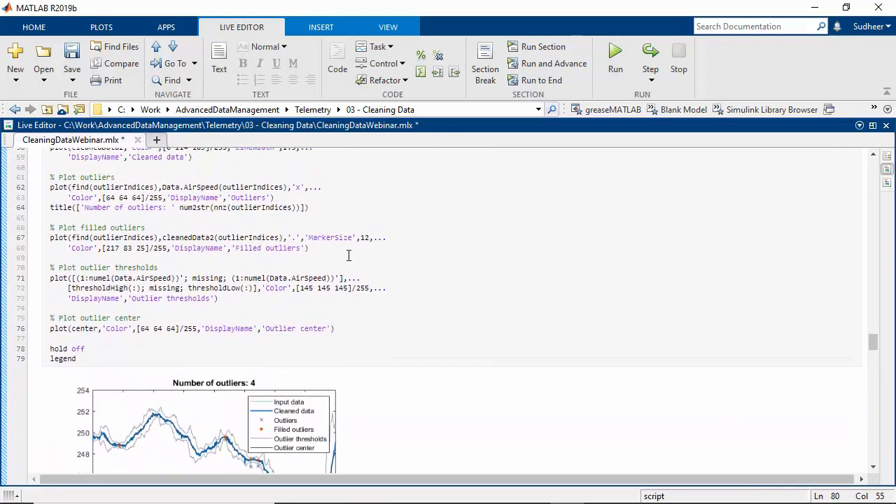
scroll(348, 257, up, 4)
click(194, 204)
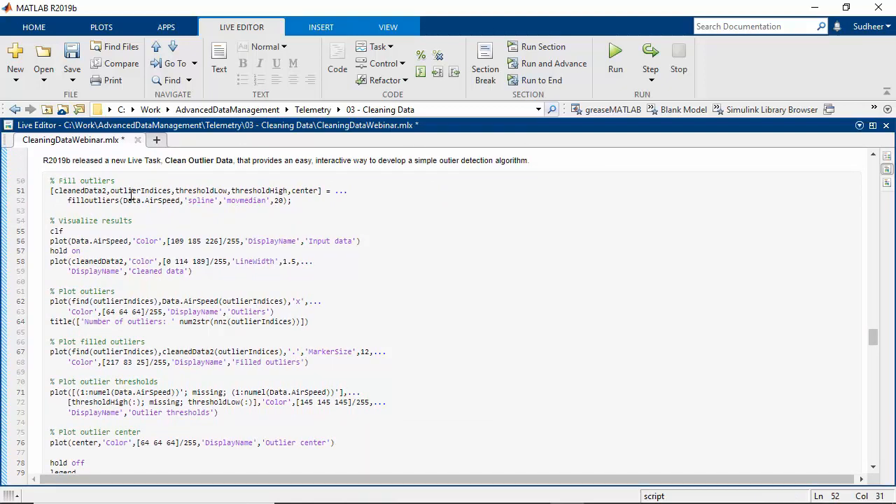
click(304, 201)
Run the script from the Residual Analysis code that loads NoisyData.mat through to the end.
scroll(363, 206, down, 4)
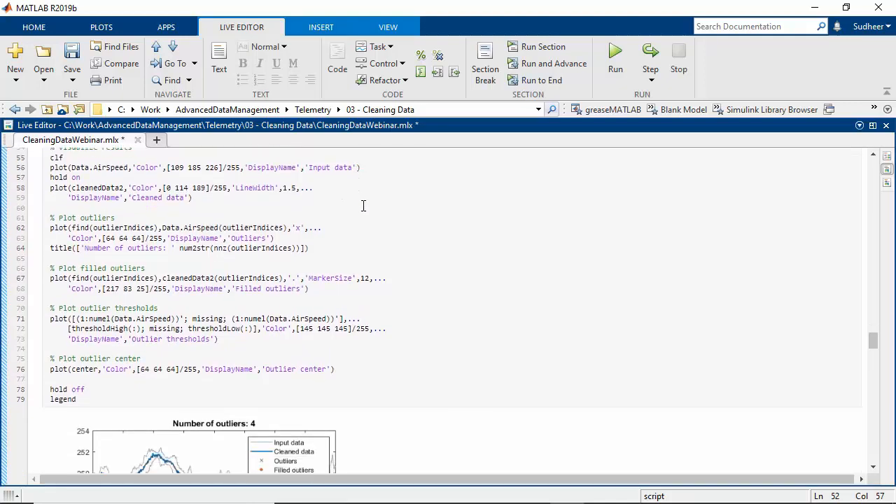
scroll(363, 205, down, 8)
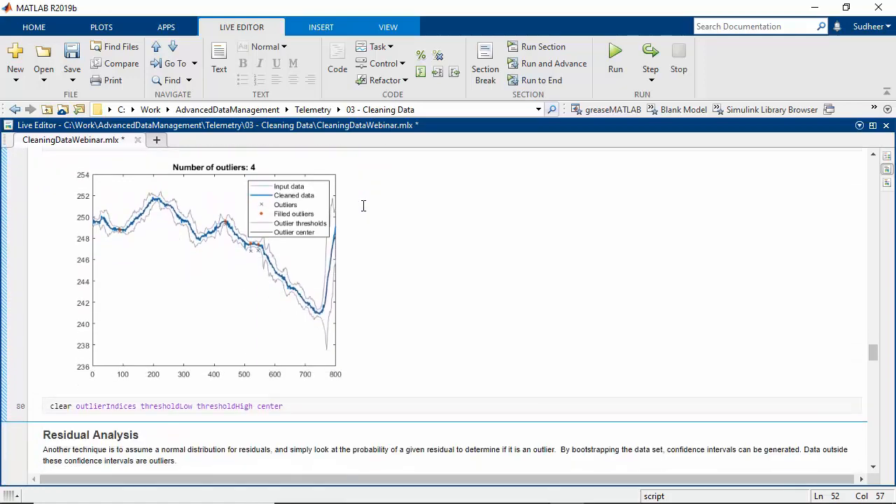
scroll(364, 205, down, 6)
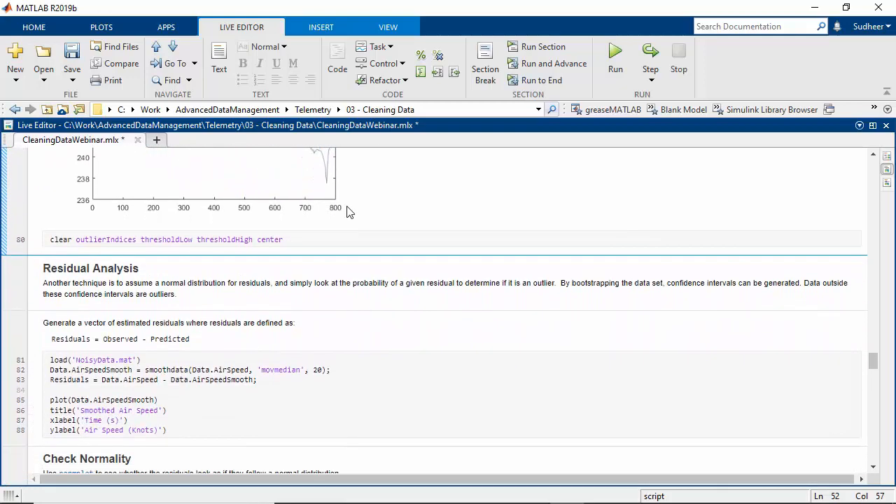
click(194, 283)
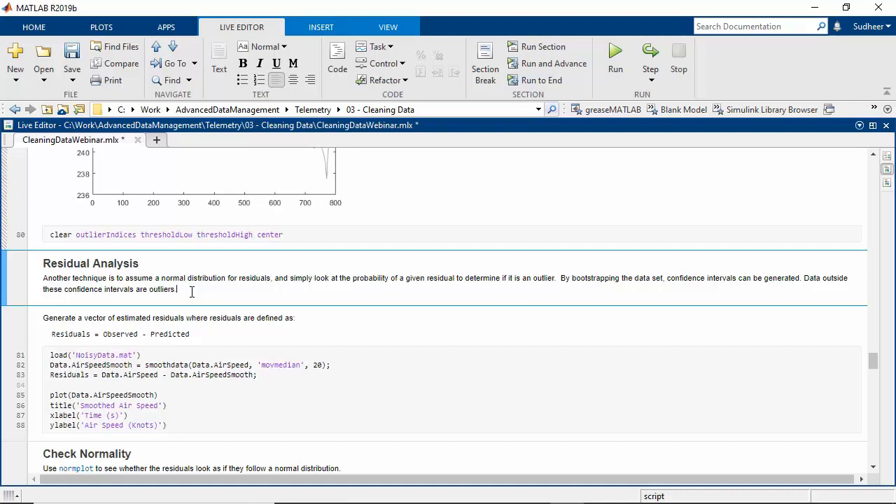
click(240, 385)
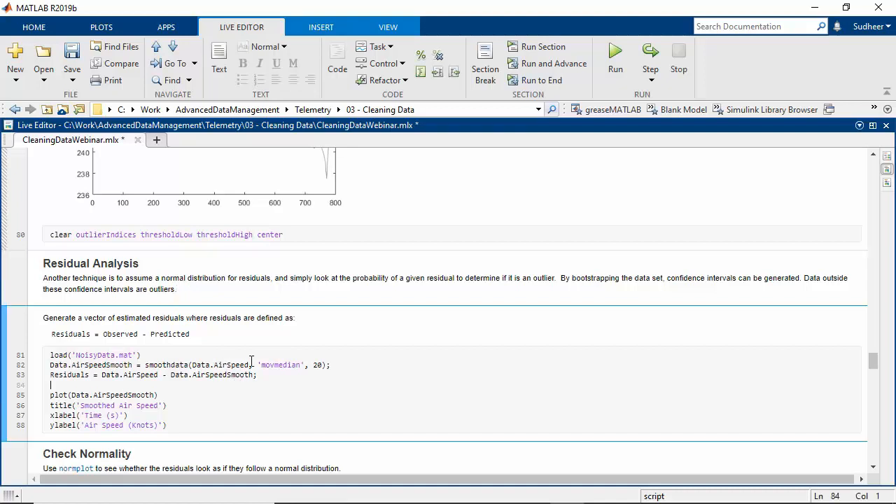
scroll(283, 397, down, 2)
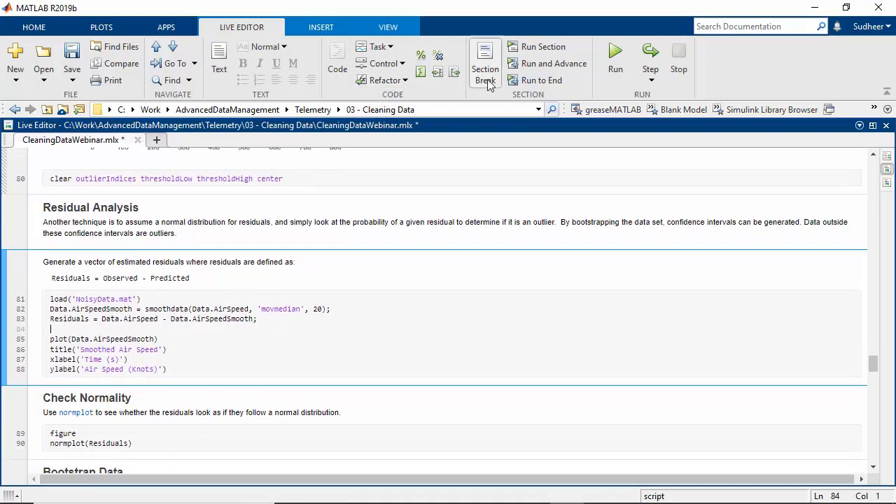
click(519, 85)
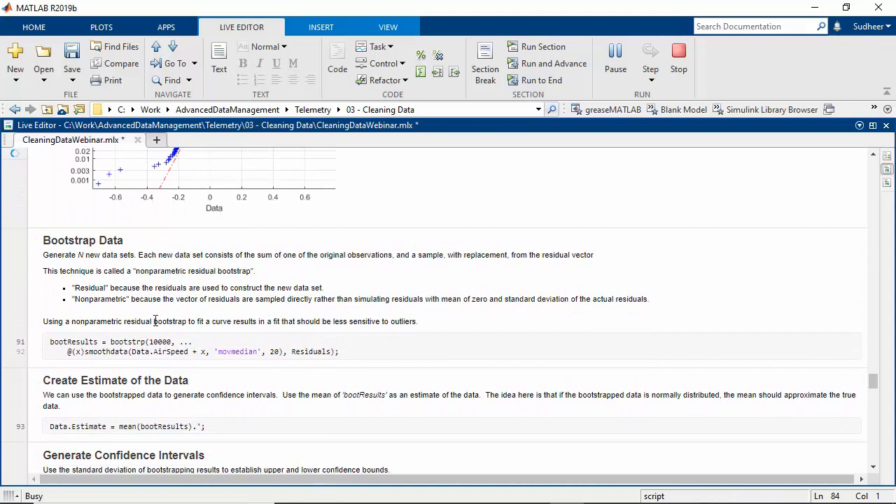
Examine the Bootstrap Data code, the confidence bounds plot and the Detect Outliers residuals plot.
click(109, 342)
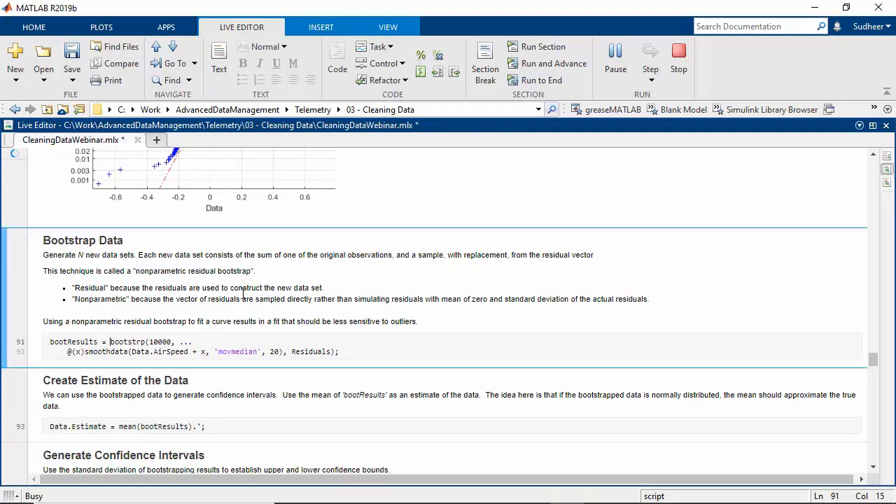
scroll(242, 280, down, 5)
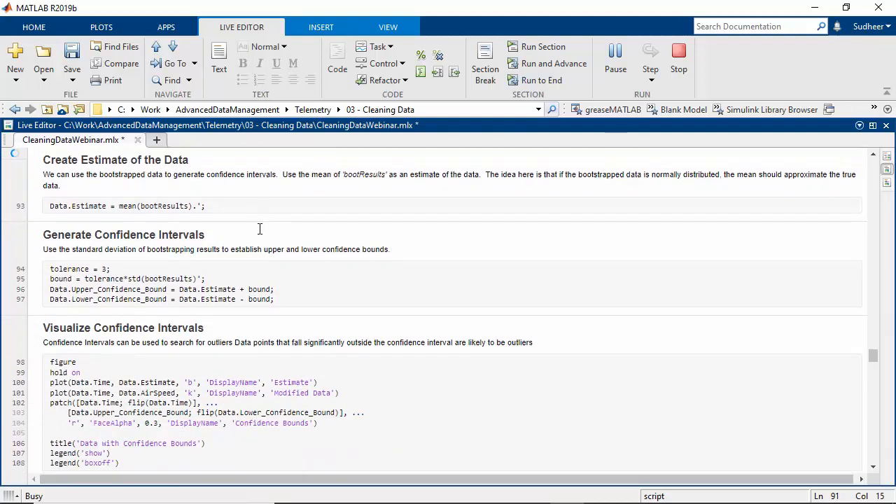
scroll(259, 228, down, 5)
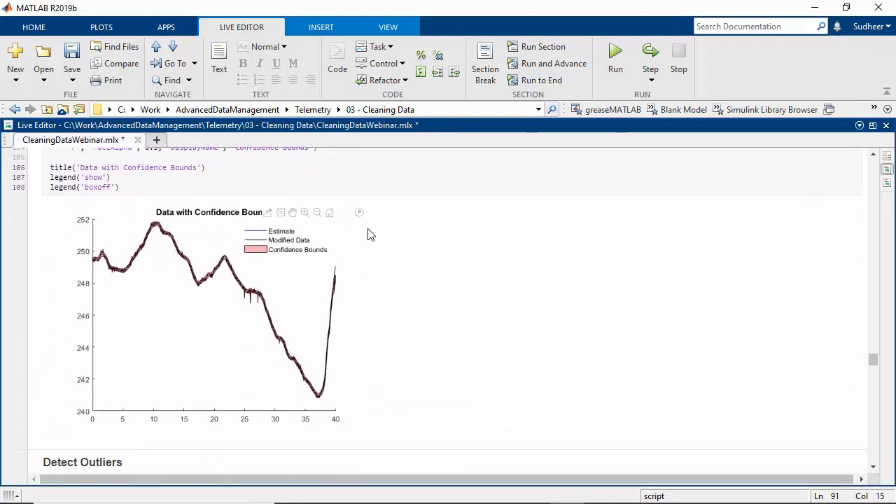
scroll(371, 234, down, 5)
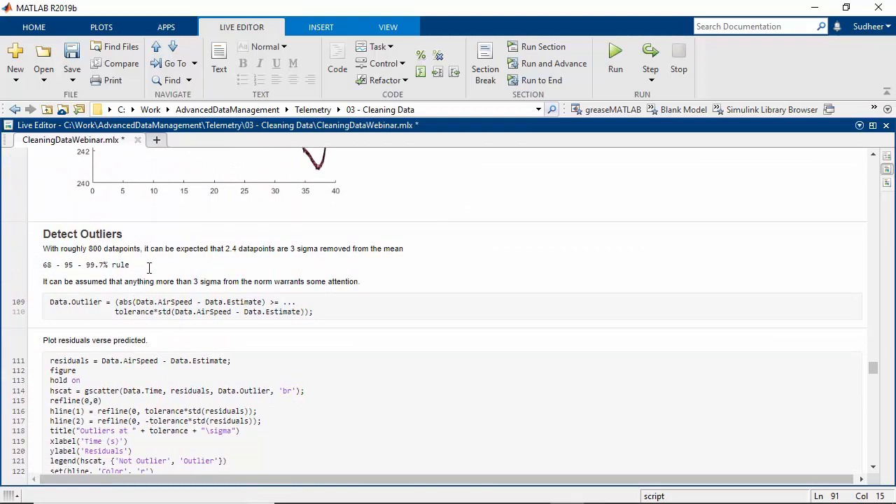
scroll(386, 278, down, 6)
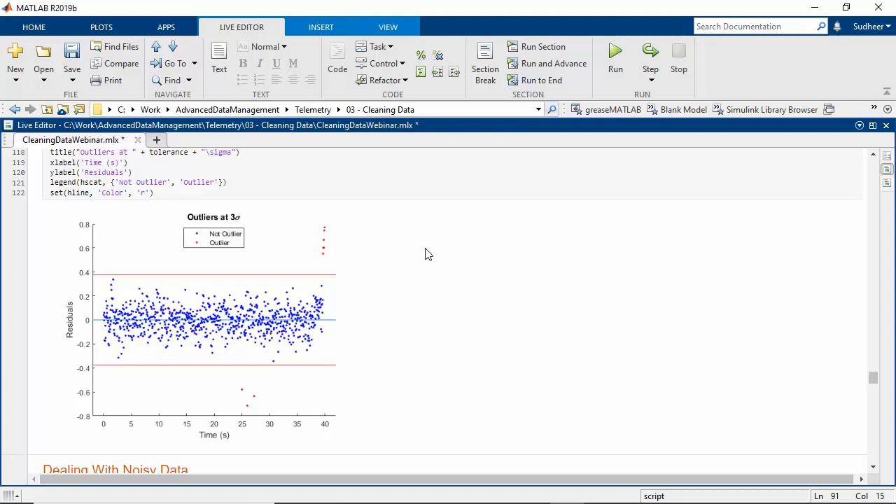
Run the Smooth Noisy Data section that loads NoisyData.mat and smooths Data.AirSpeed.
scroll(420, 245, down, 5)
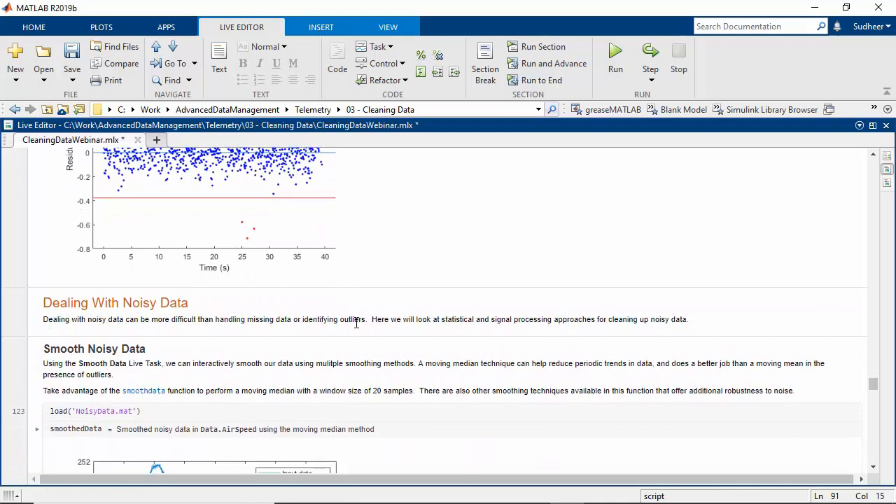
click(354, 319)
ctrl+scroll(335, 302, up, 3)
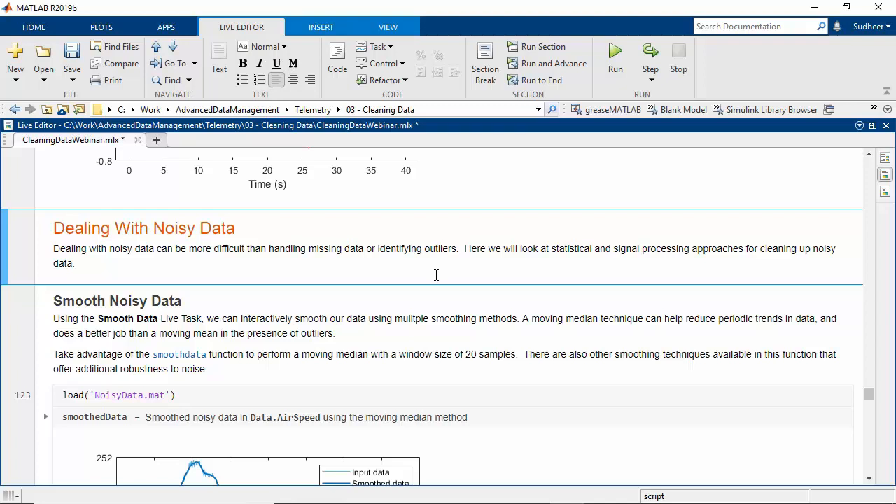
click(410, 340)
scroll(407, 336, down, 1)
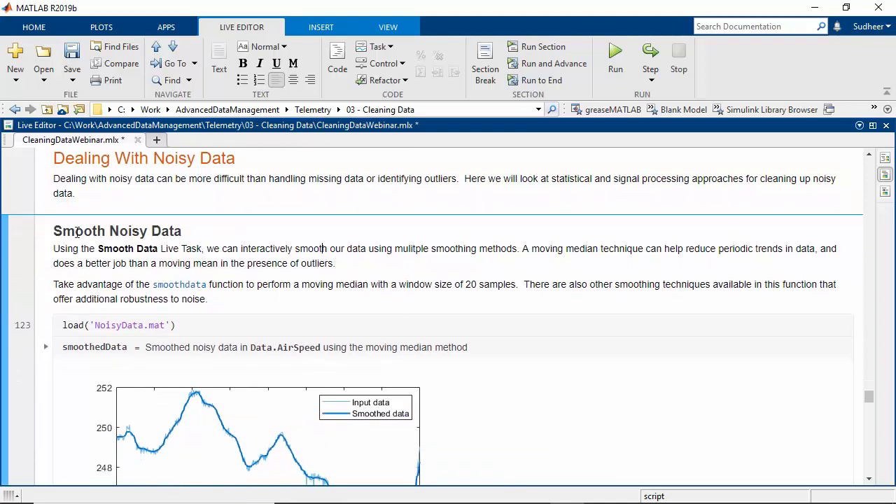
click(7, 257)
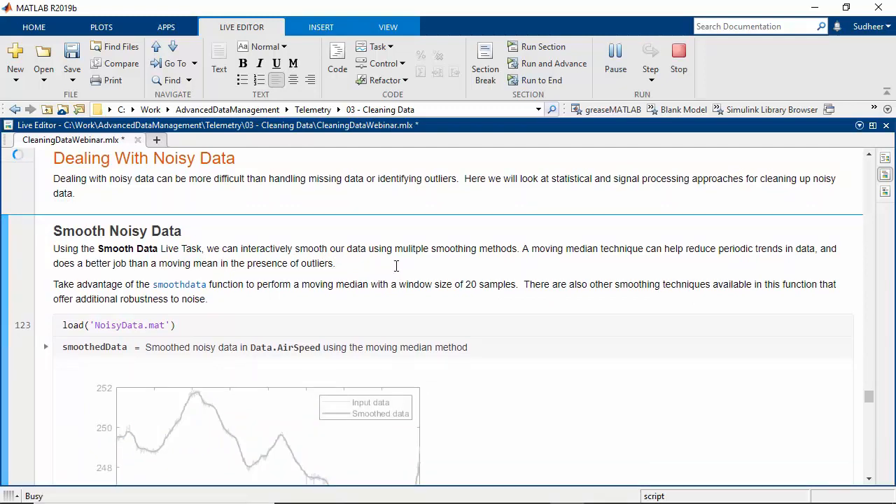
Expand the Smooth Data task and review its settings, generated smoothdata code and the smoothed AirSpeed plot.
scroll(356, 252, down, 1)
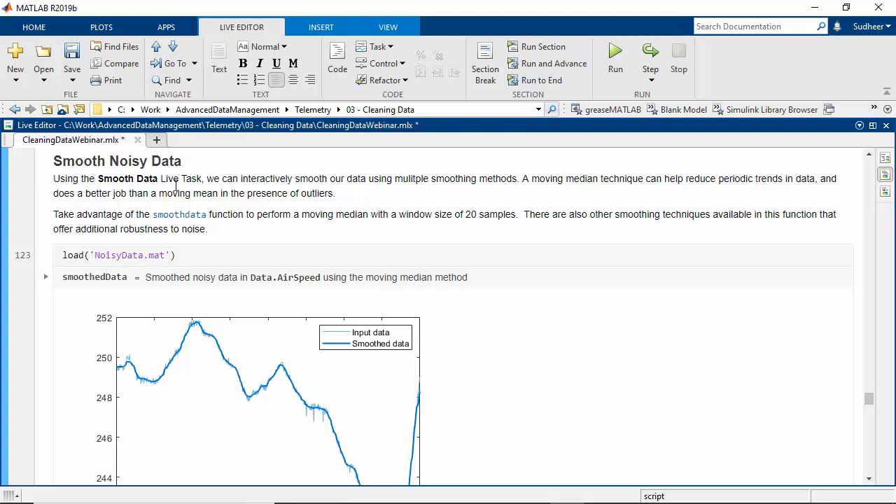
scroll(175, 185, down, 1)
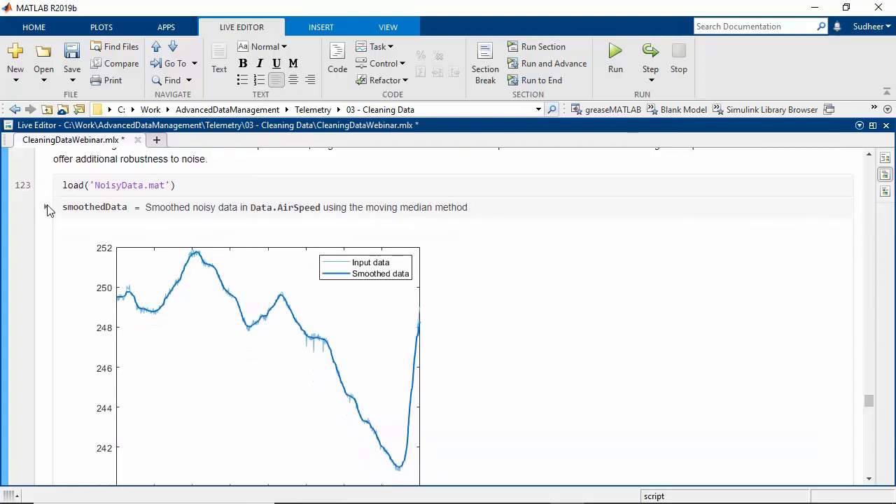
click(46, 207)
scroll(295, 201, down, 1)
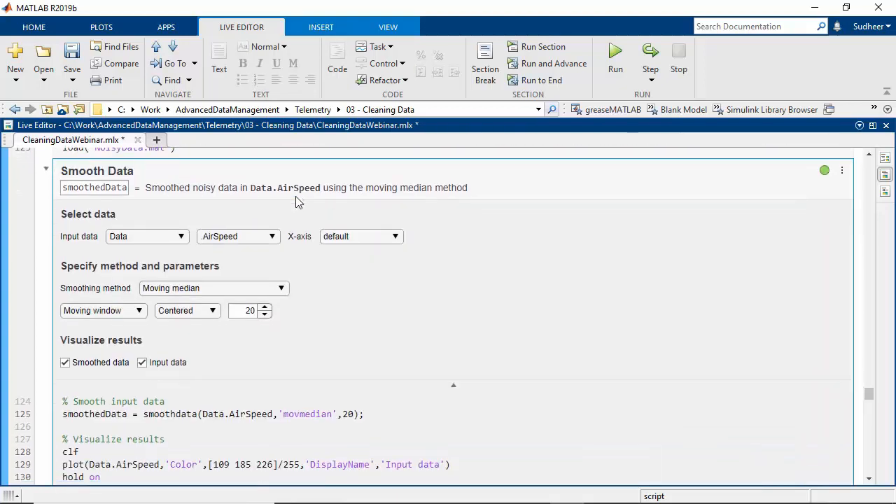
scroll(297, 200, down, 5)
scroll(250, 185, up, 2)
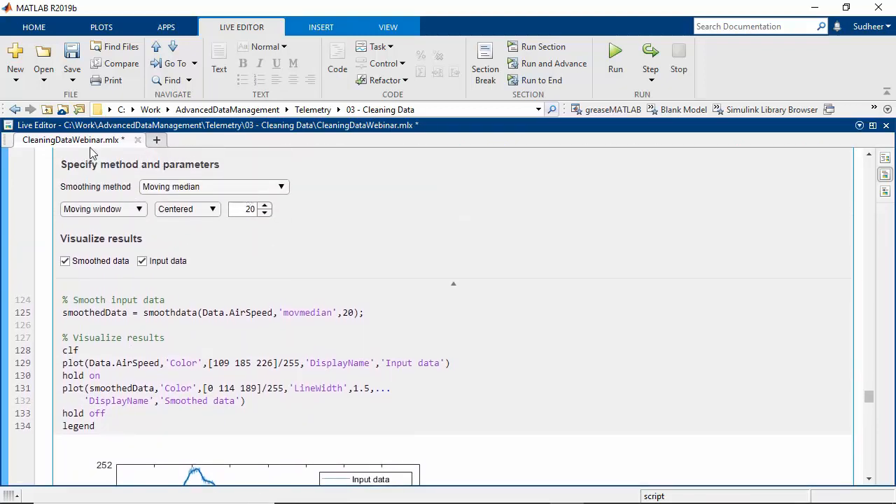
scroll(374, 254, down, 3)
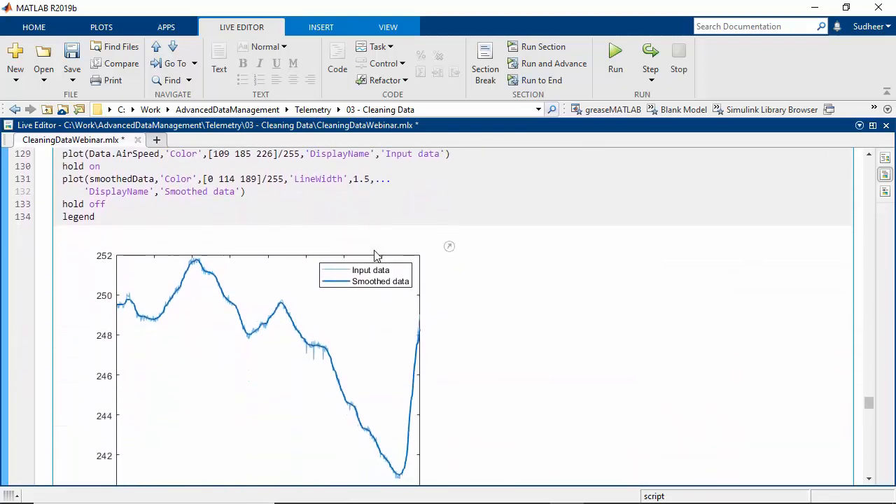
scroll(184, 216, down, 1)
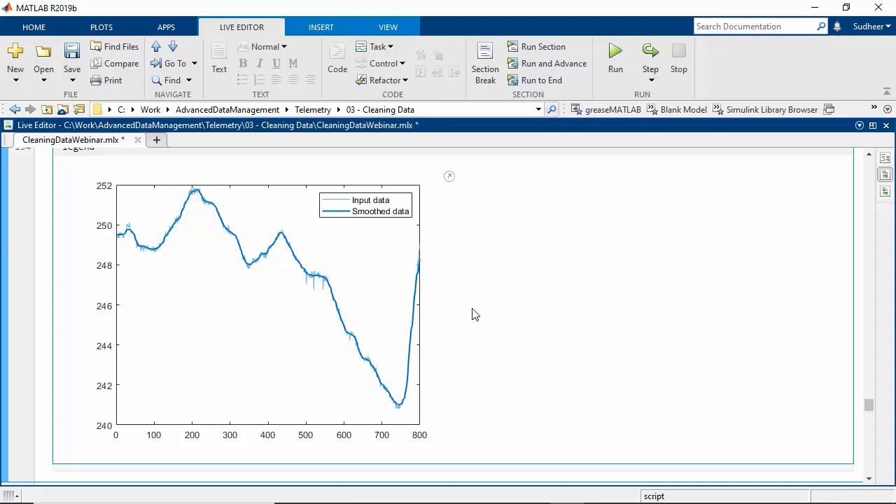
Set the Smooth Data task's smoothing method to Local quadratic regression and inspect the updated plot.
scroll(472, 314, up, 10)
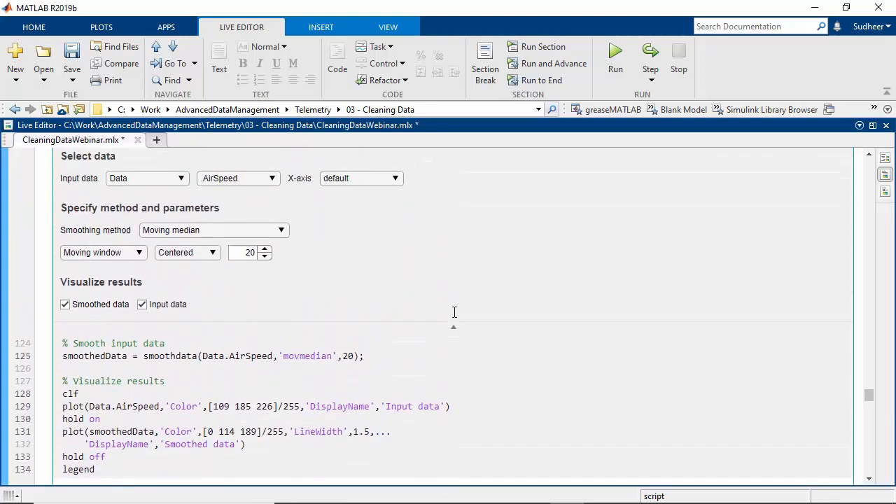
click(259, 257)
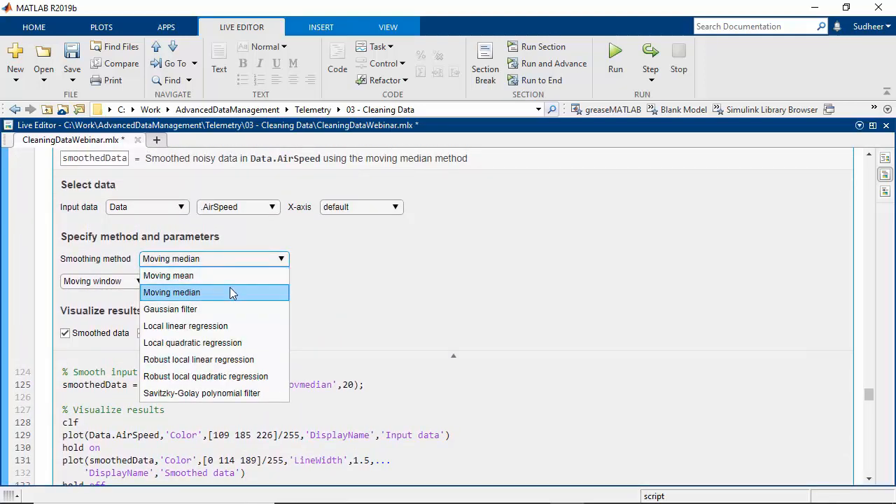
click(225, 343)
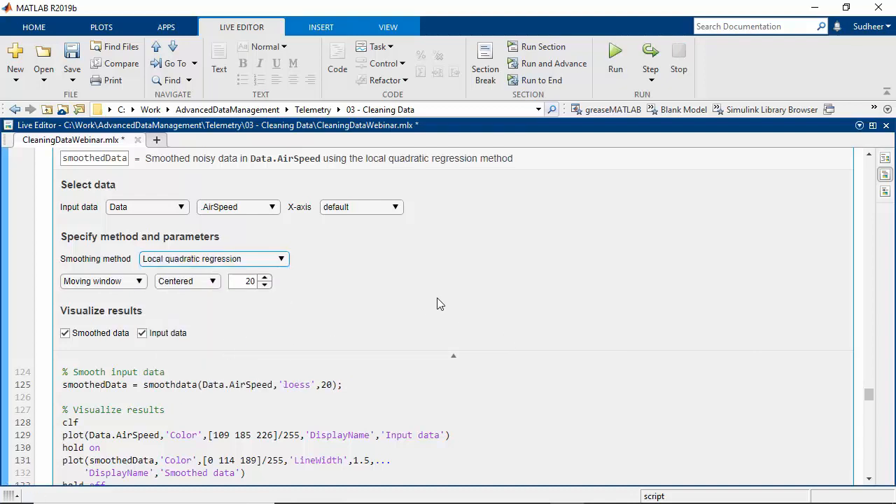
scroll(436, 304, down, 2)
scroll(437, 304, down, 9)
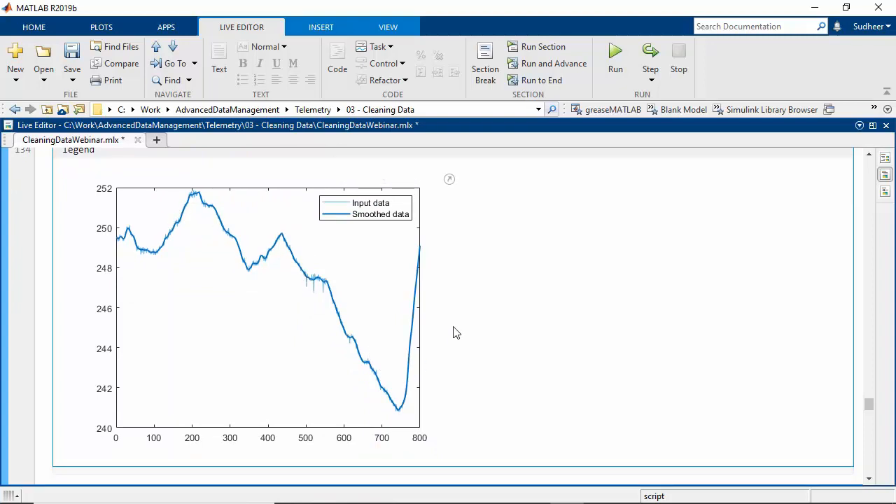
Switch the smoothing method back to Moving median and check the resulting AirSpeed plot.
scroll(451, 329, up, 10)
click(245, 263)
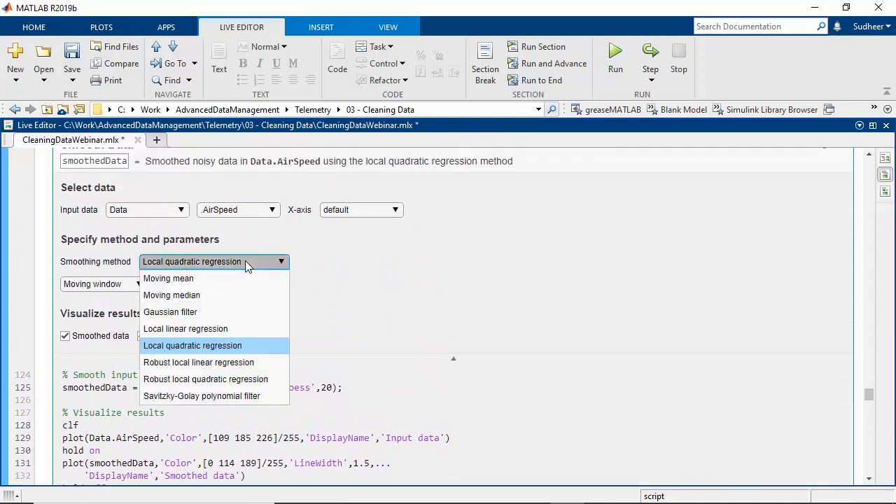
click(235, 295)
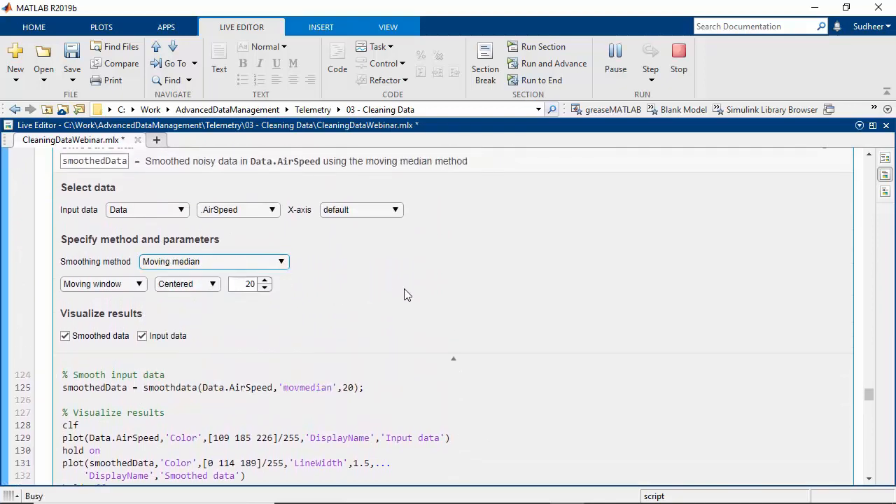
scroll(448, 281, down, 3)
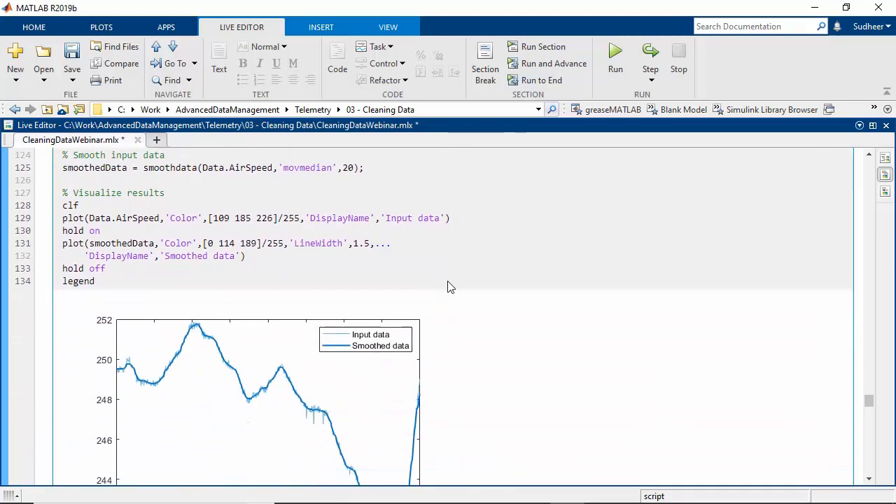
scroll(480, 273, down, 3)
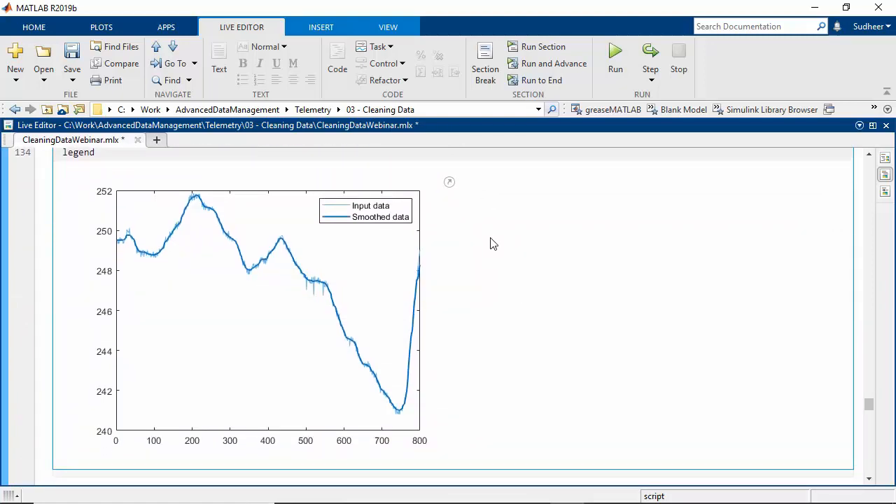
Go to the Signal Processing Techniques section and save the live script.
scroll(494, 244, down, 2)
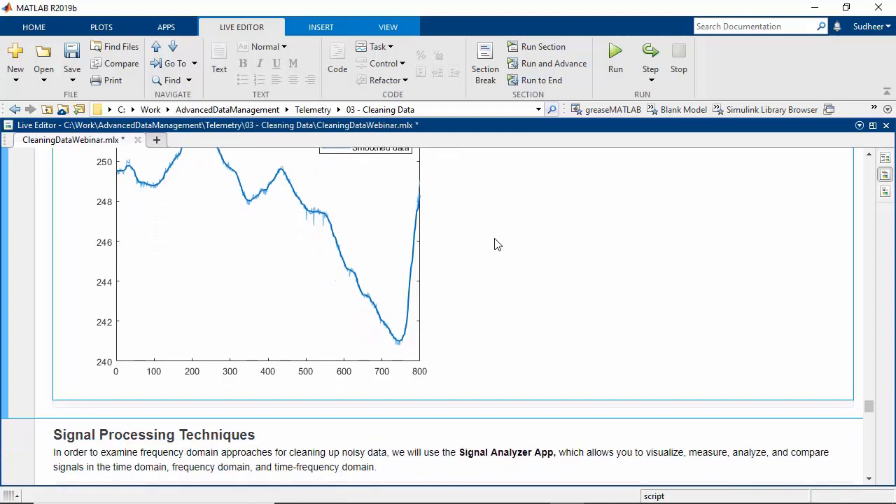
scroll(494, 244, down, 4)
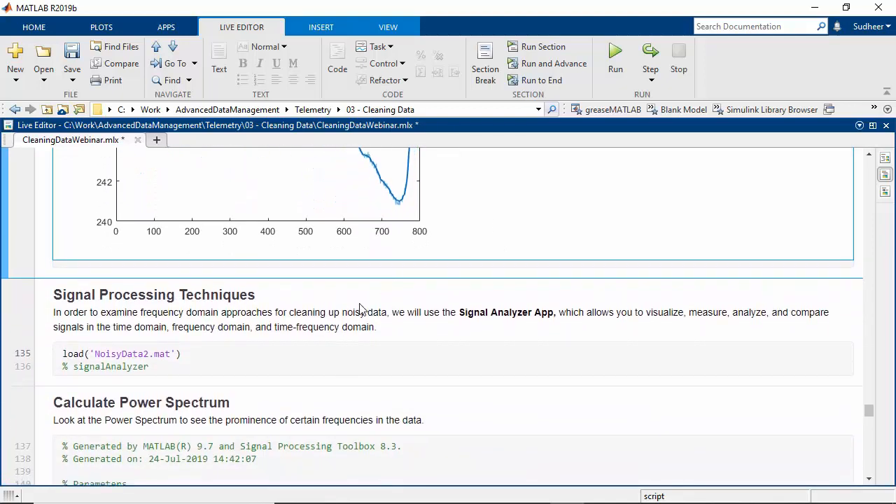
click(361, 311)
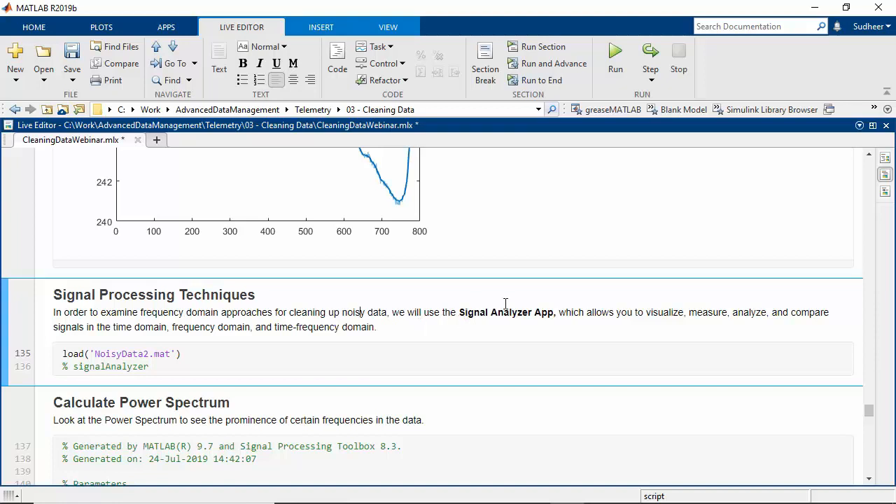
key(ctrl+s)
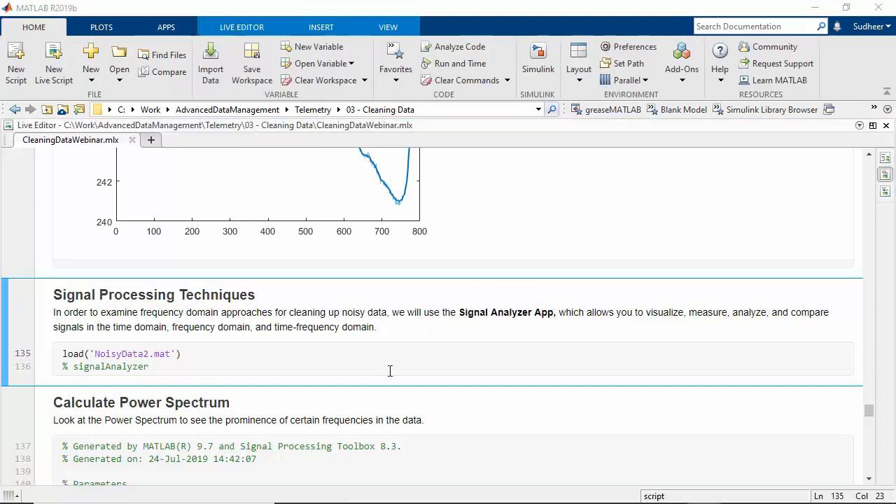
Restore the Live Editor from its maximized layout and launch the Signal Analyzer app from the Signal Processing and Communications apps.
double_click(259, 126)
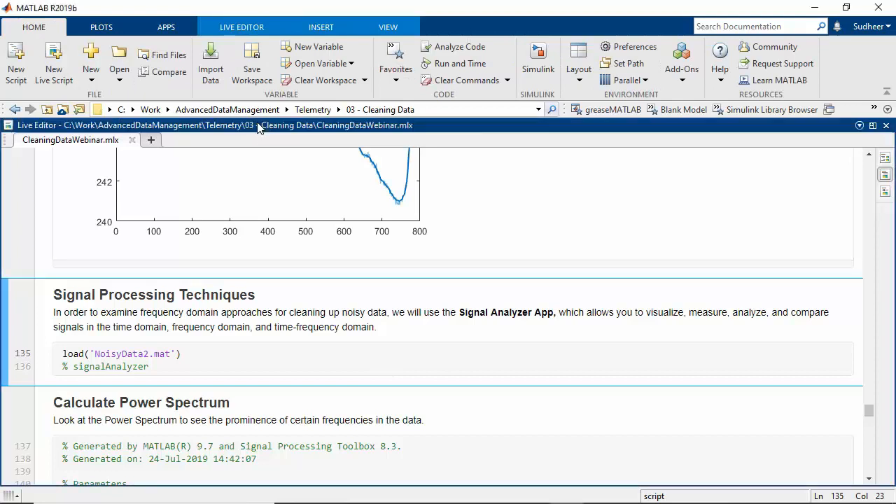
click(168, 29)
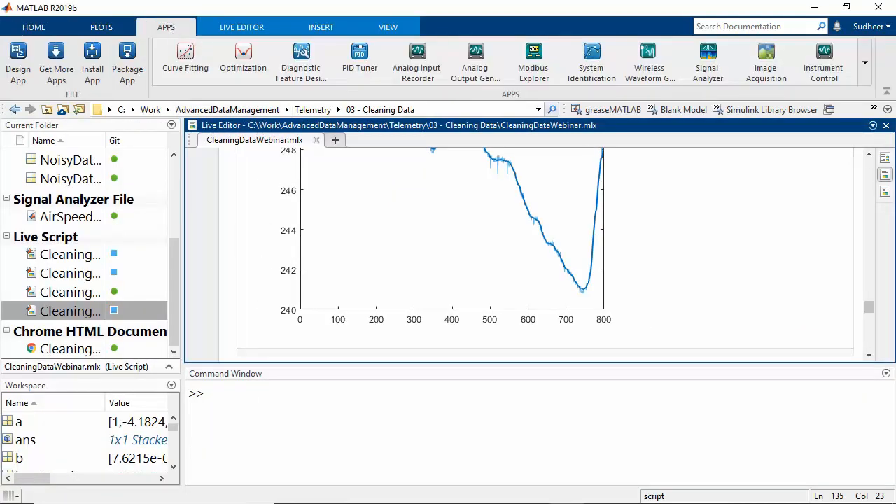
click(865, 74)
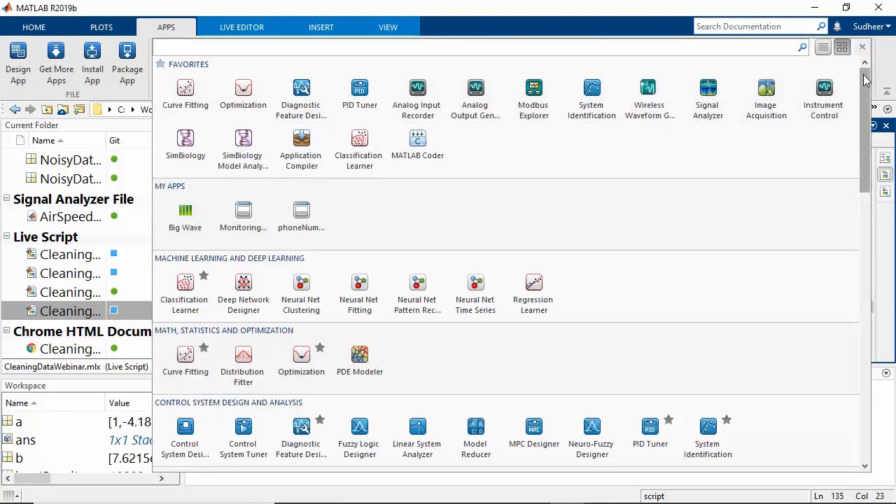
drag(866, 78, 776, 220)
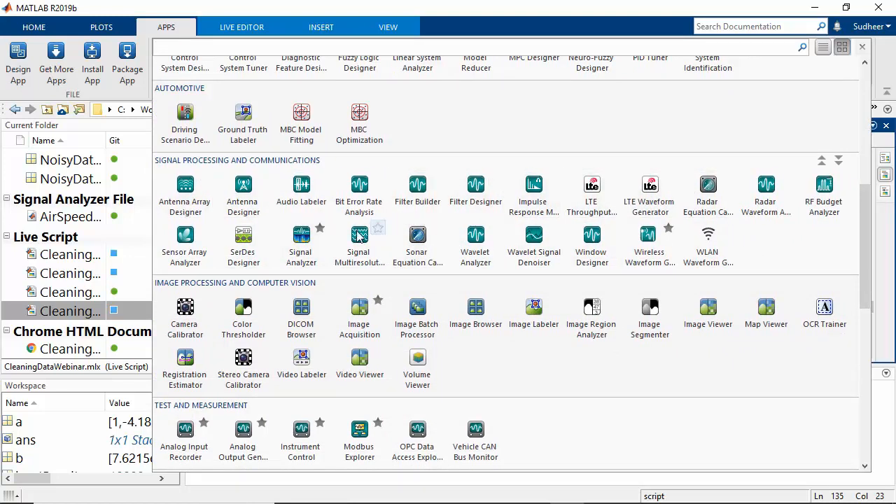
click(308, 254)
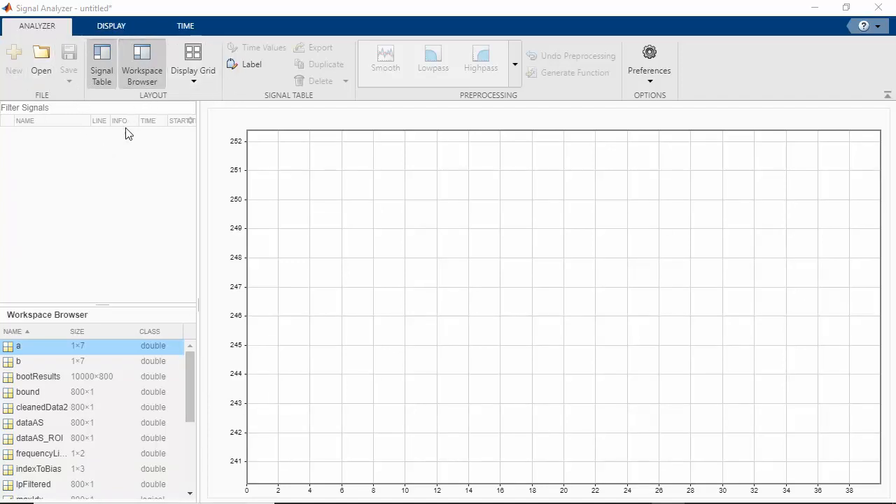
Add the workspace signal dataAS to the display and assign its time values from the time vector.
drag(42, 423, 61, 186)
click(8, 136)
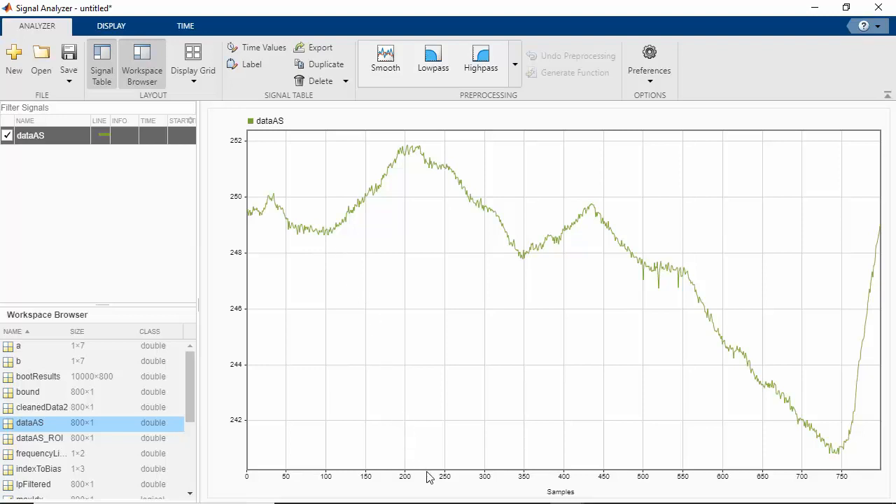
click(249, 50)
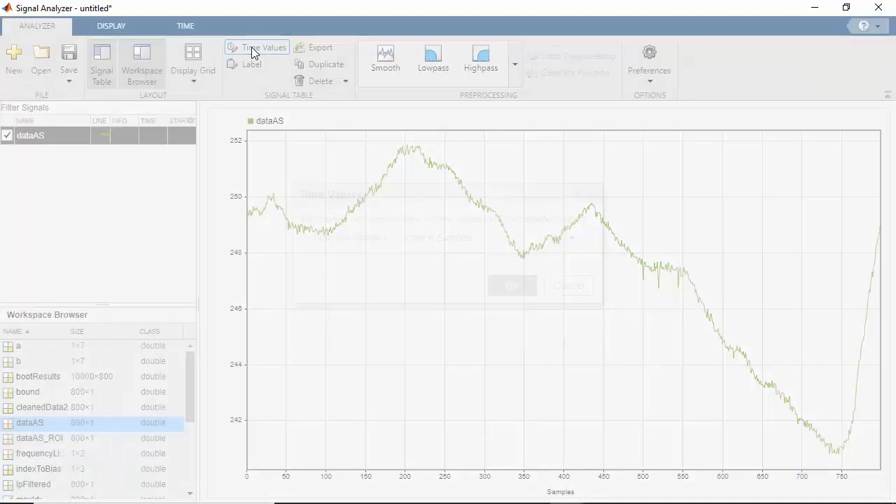
click(466, 240)
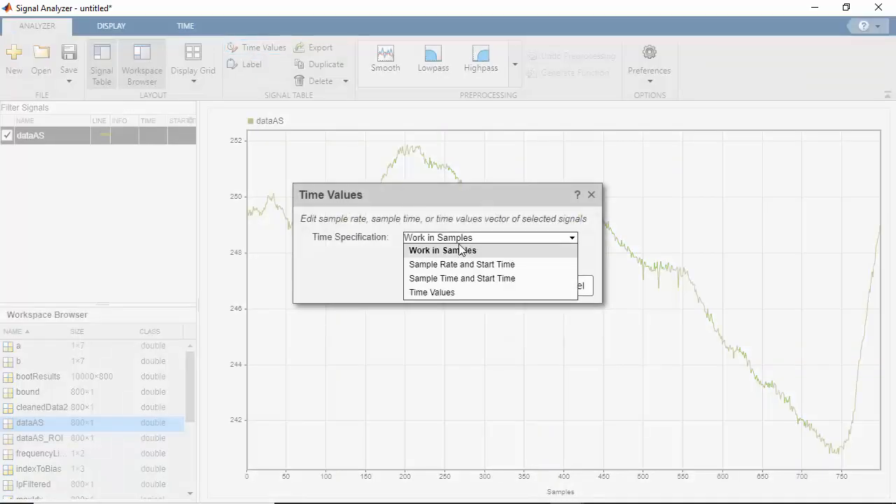
click(456, 292)
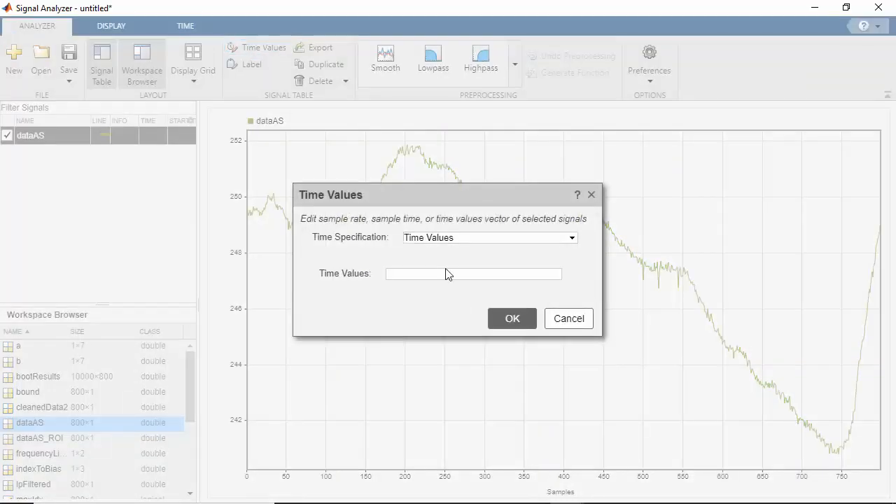
click(447, 273)
text(time)
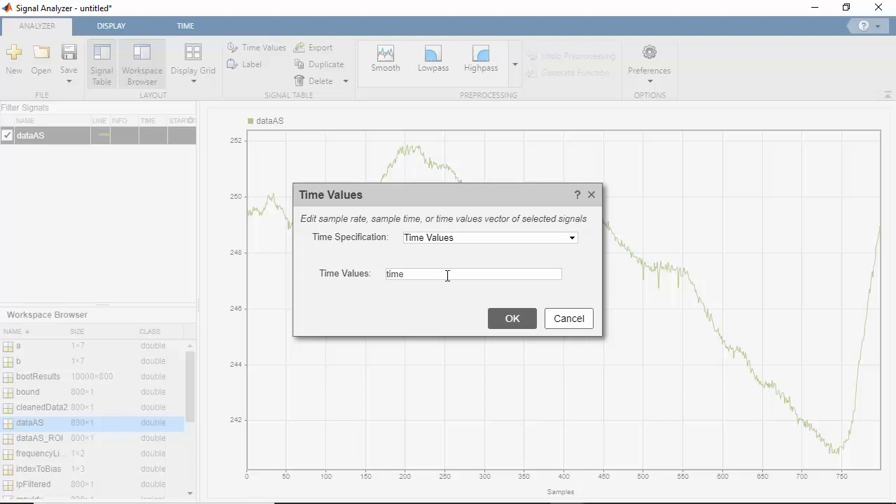
click(510, 322)
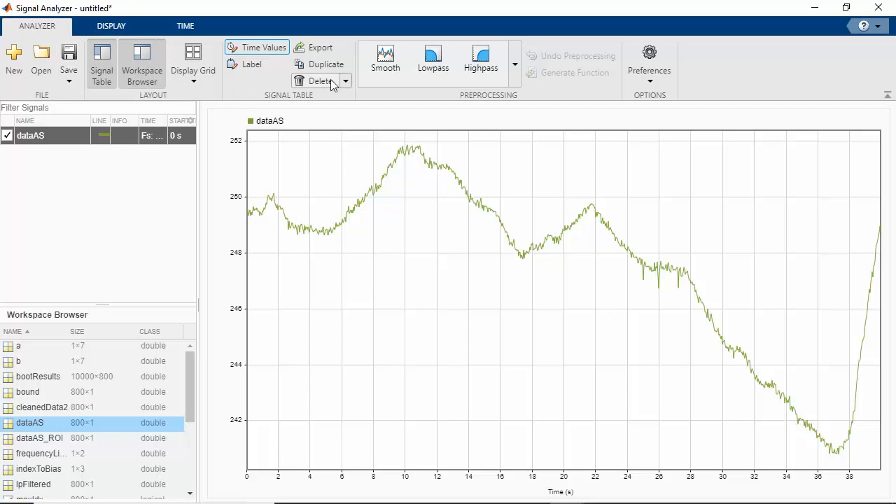
Review the preprocessing options and custom functions available for the dataAS signal.
click(516, 83)
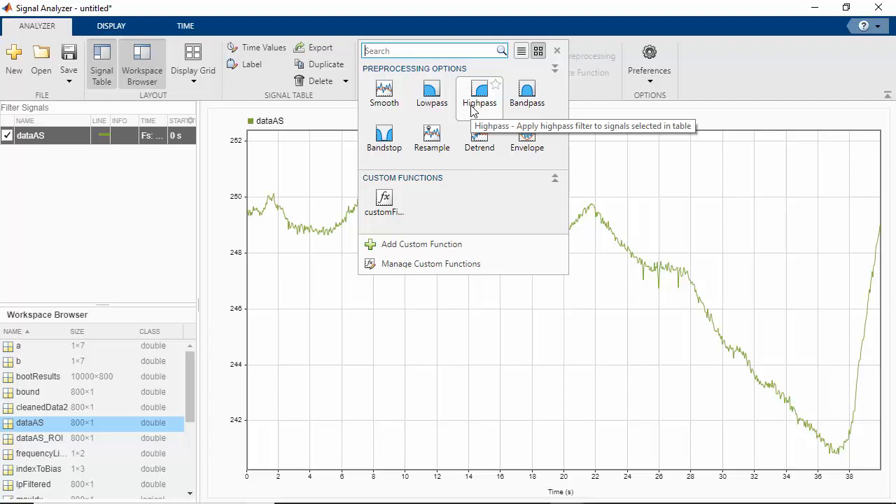
click(587, 94)
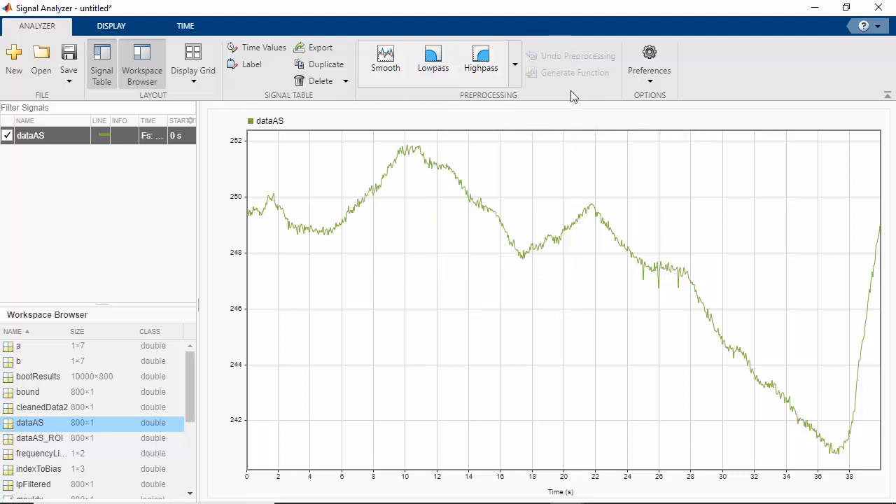
Review the available spectrum and time-frequency views, and show the frequency spectrum of dataAS alongside its time plot.
click(121, 27)
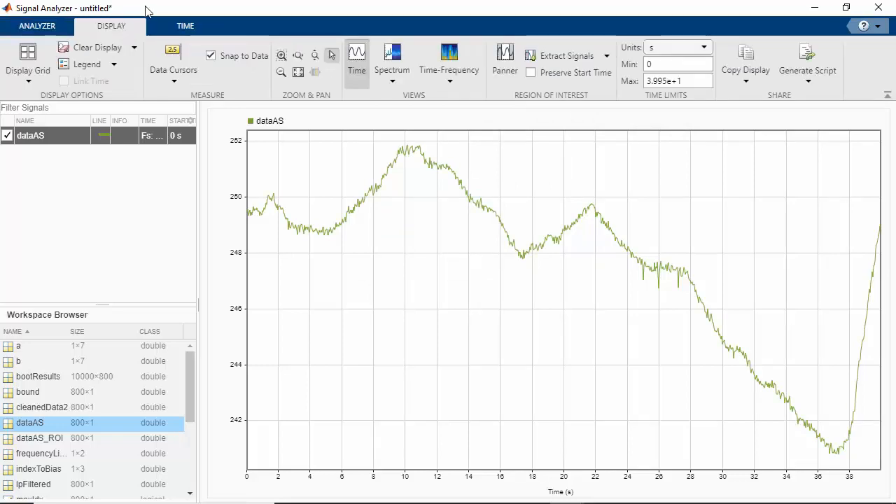
click(395, 81)
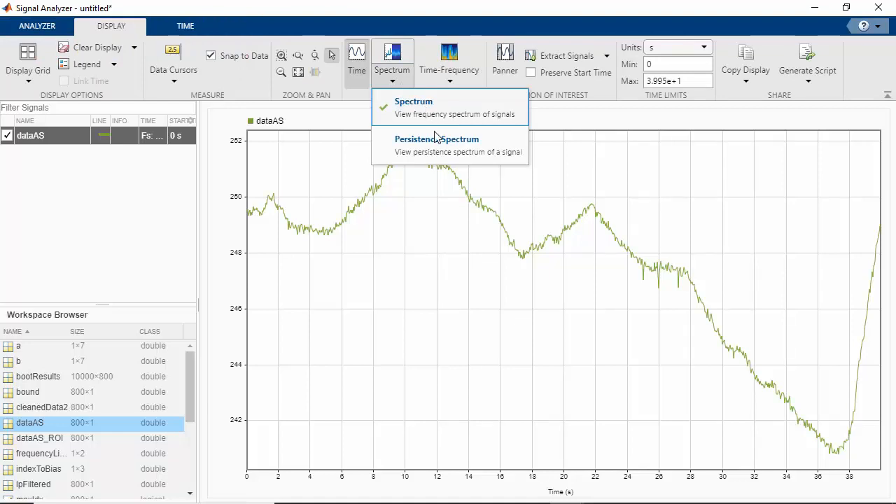
click(452, 83)
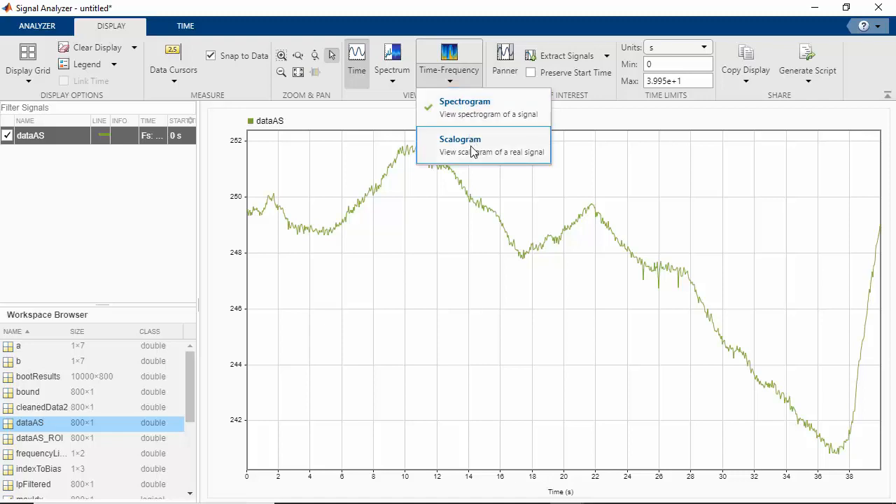
click(395, 82)
click(412, 105)
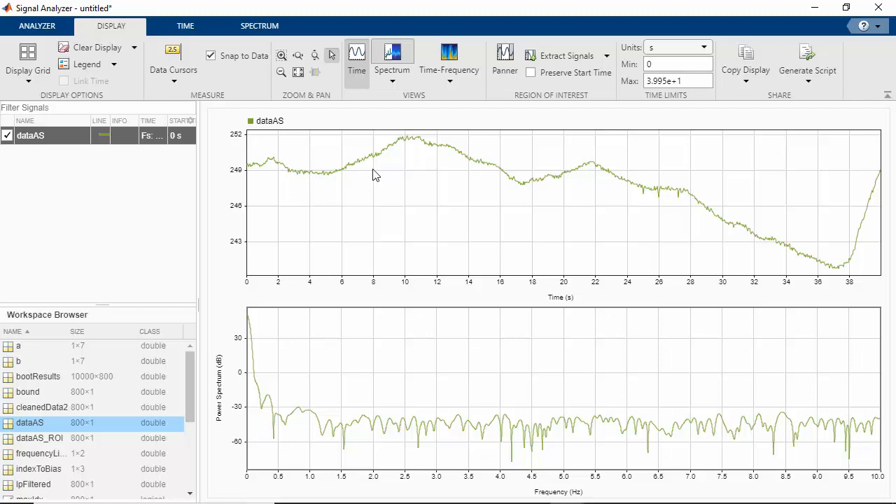
Enable the panner and narrow, shift and restore the time window to inspect different regions of the dataAS signal.
click(500, 75)
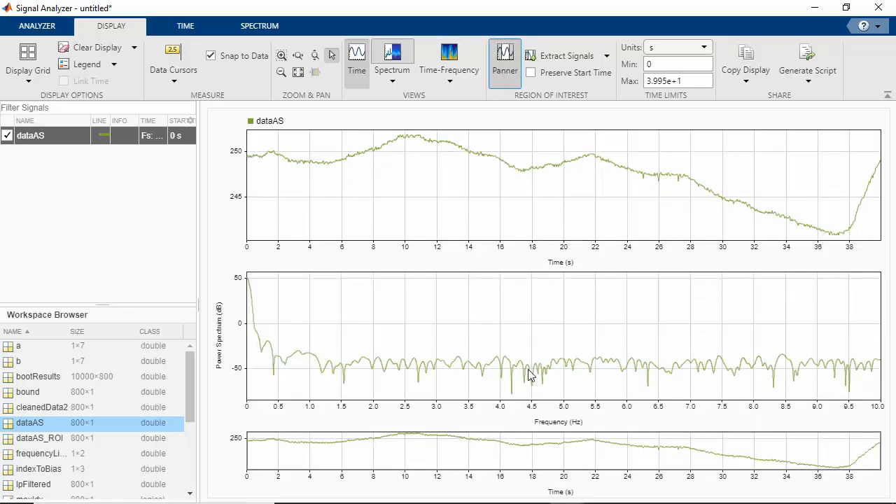
drag(880, 449, 753, 454)
drag(814, 454, 547, 457)
drag(615, 449, 883, 451)
drag(571, 451, 237, 452)
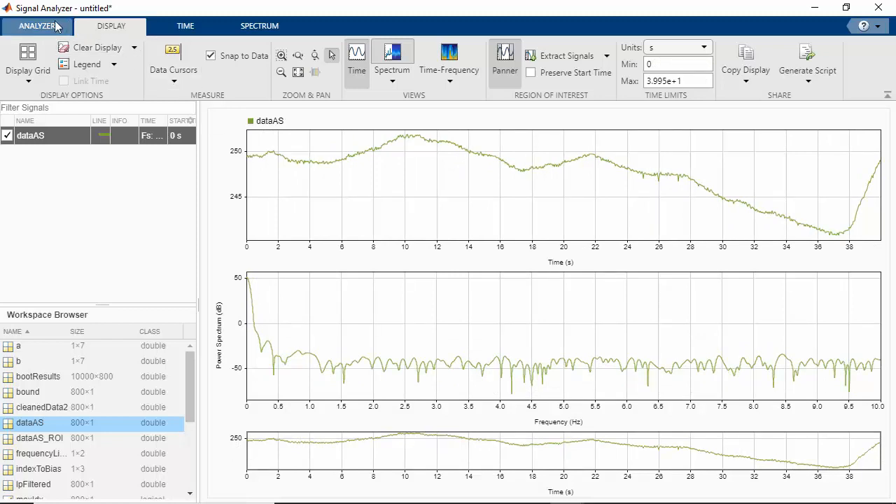
Lowpass filter dataAS with a 0.7 Hz passband frequency, accepting the signal overwrite and suppressing further overwrite prompts.
click(56, 27)
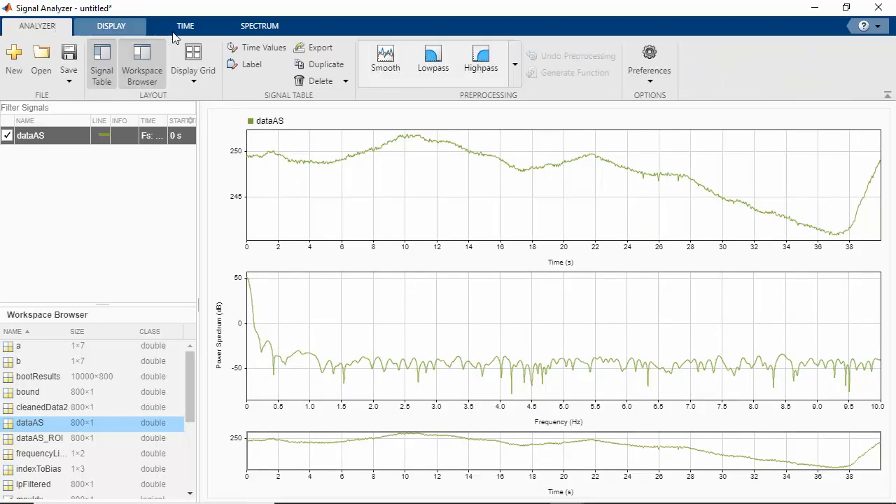
click(516, 66)
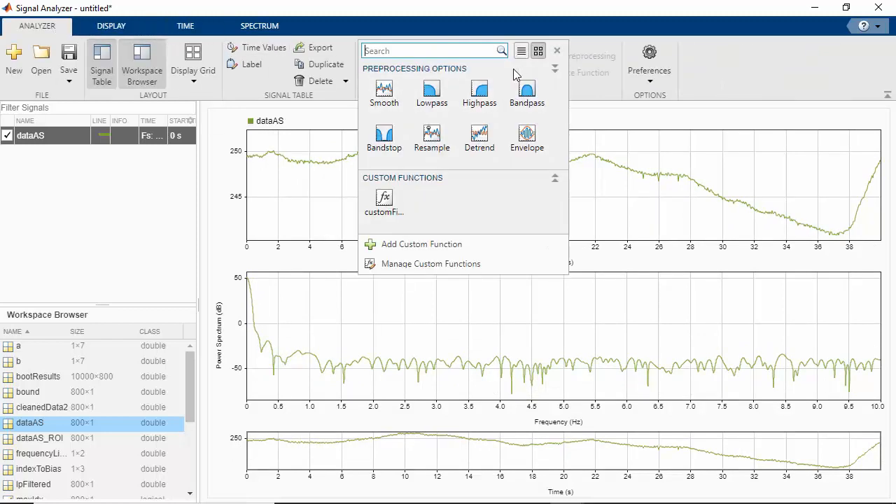
click(431, 101)
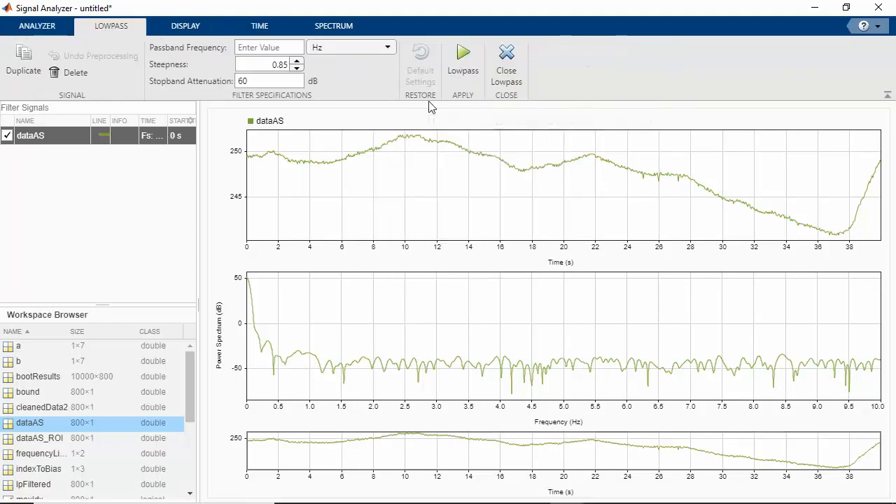
click(287, 53)
text(0.7)
key(Return)
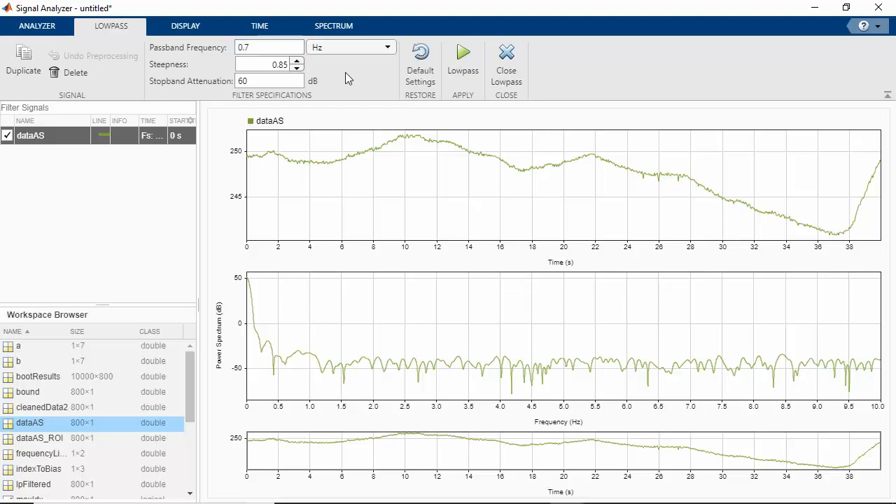
click(463, 63)
click(420, 281)
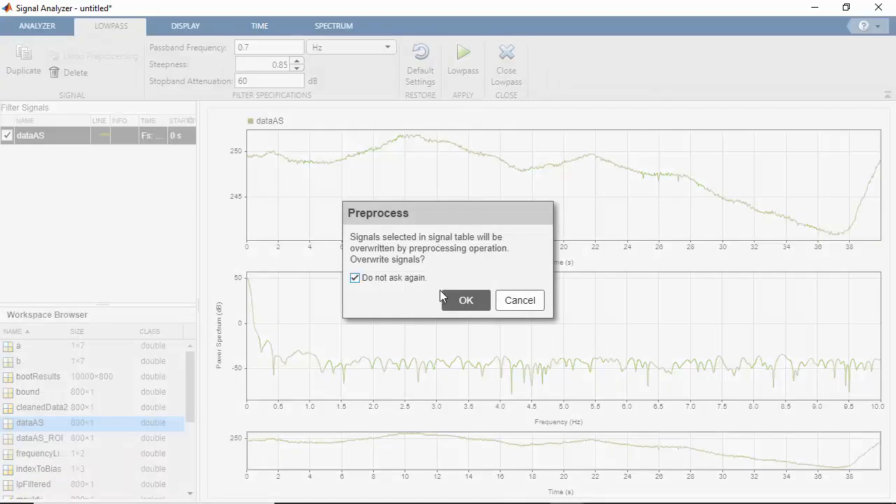
click(462, 303)
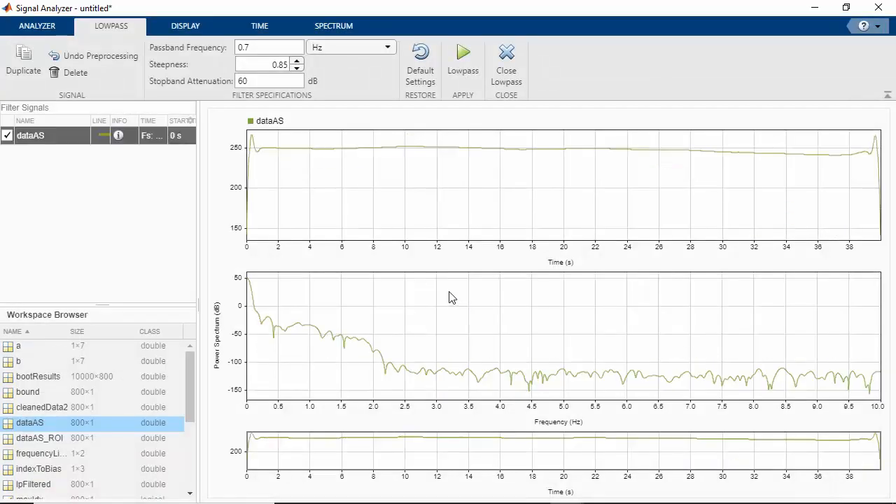
Hide the spectrum and panner to inspect the filtered dataAS between its end transients up close, and restore the full view.
click(202, 29)
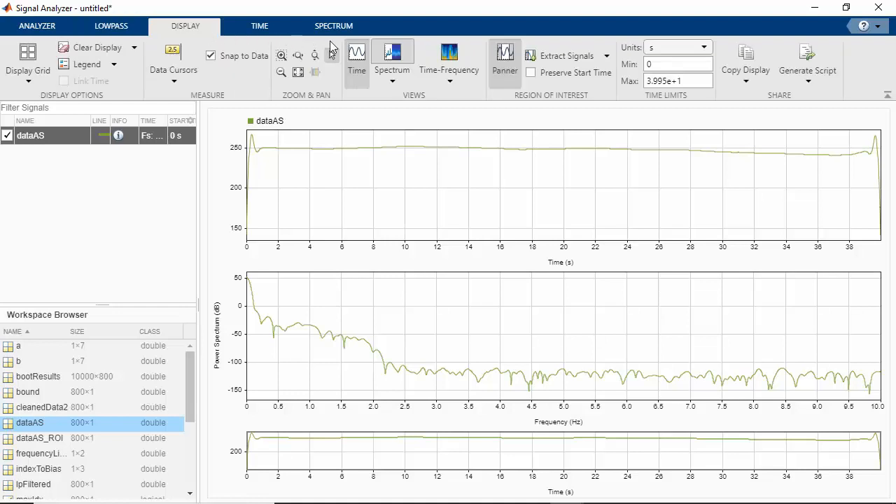
click(403, 61)
click(499, 63)
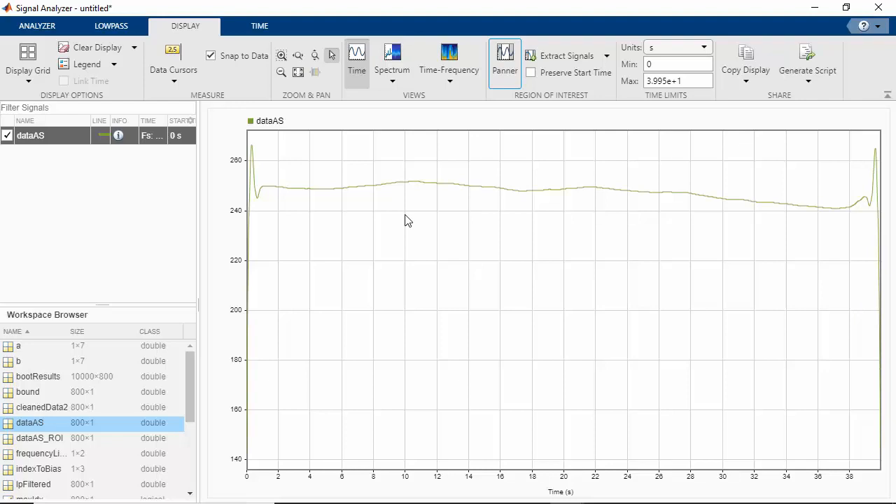
click(282, 55)
drag(266, 181, 856, 220)
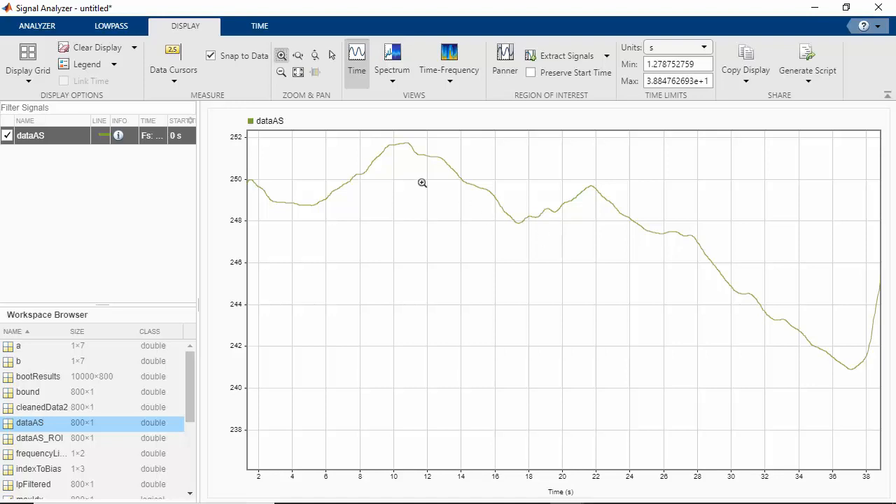
click(298, 72)
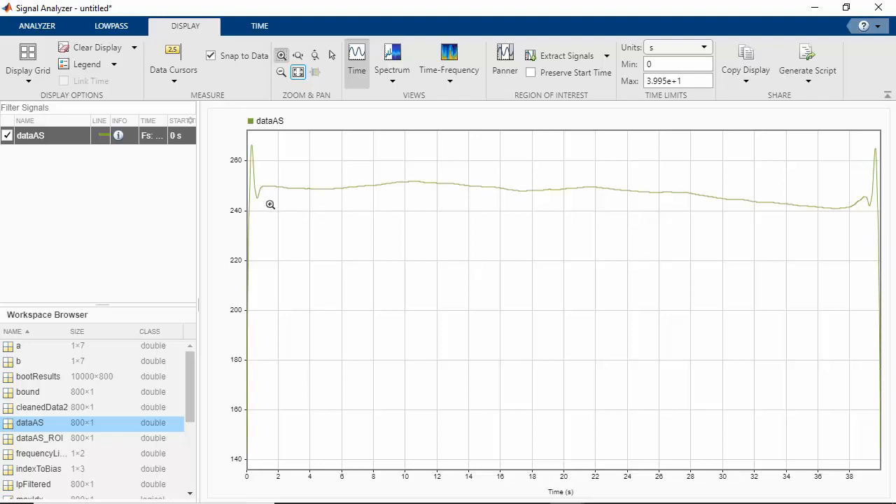
Close the Lowpass settings and undo the lowpass preprocessing on dataAS.
click(111, 26)
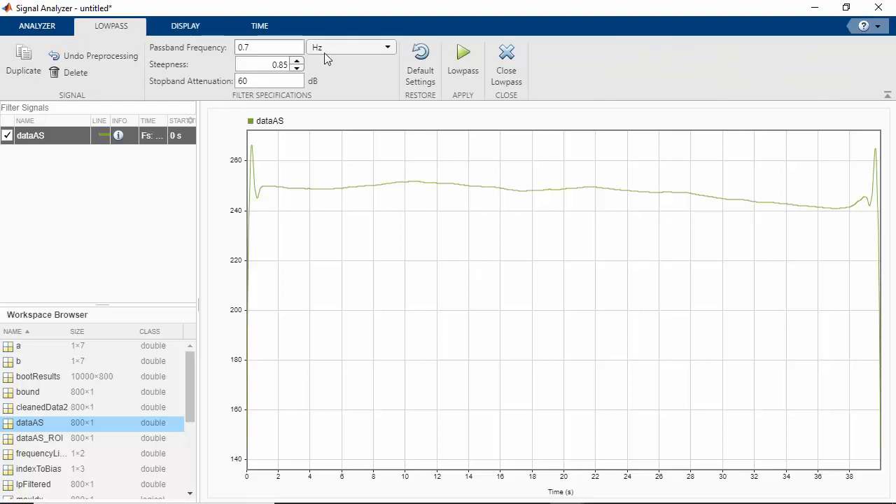
click(513, 73)
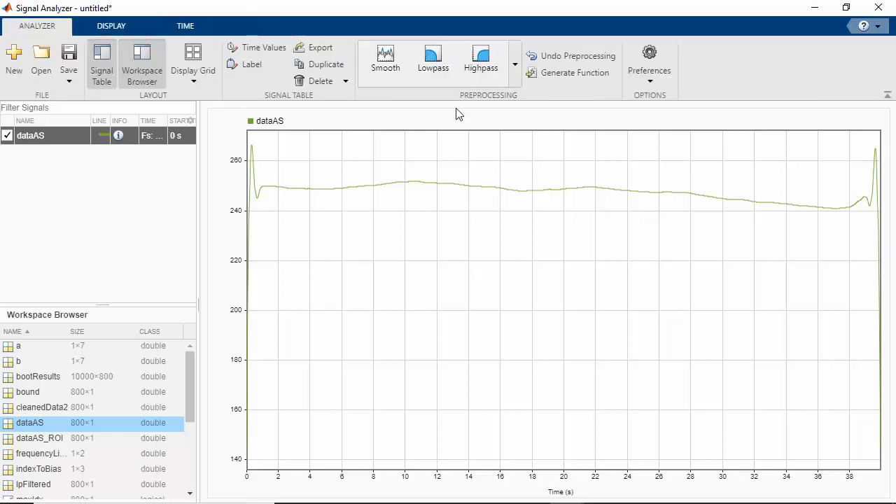
click(567, 56)
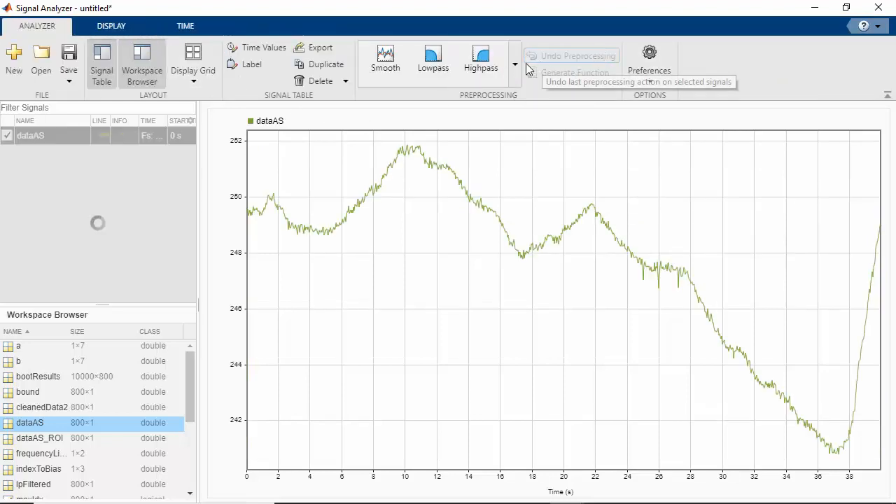
Preprocess dataAS with the custom function customFilter using the arguments 6,1.5,20, and close the preprocessing settings.
click(518, 66)
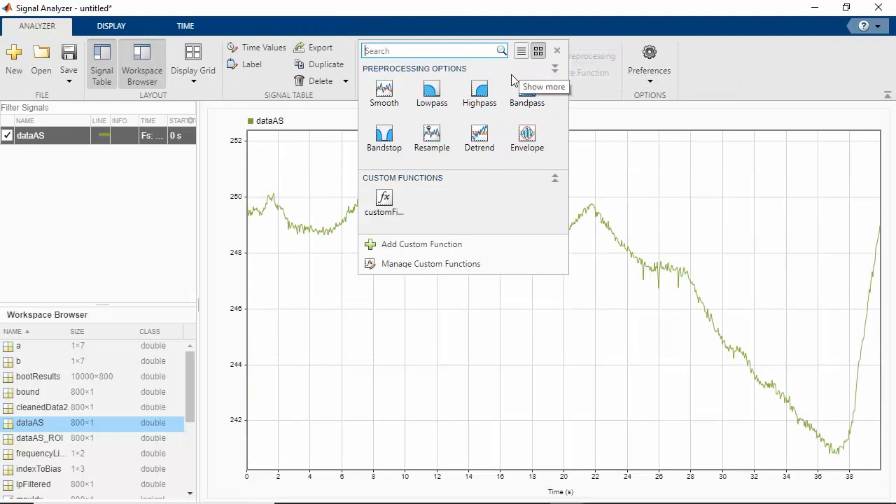
click(387, 210)
click(276, 75)
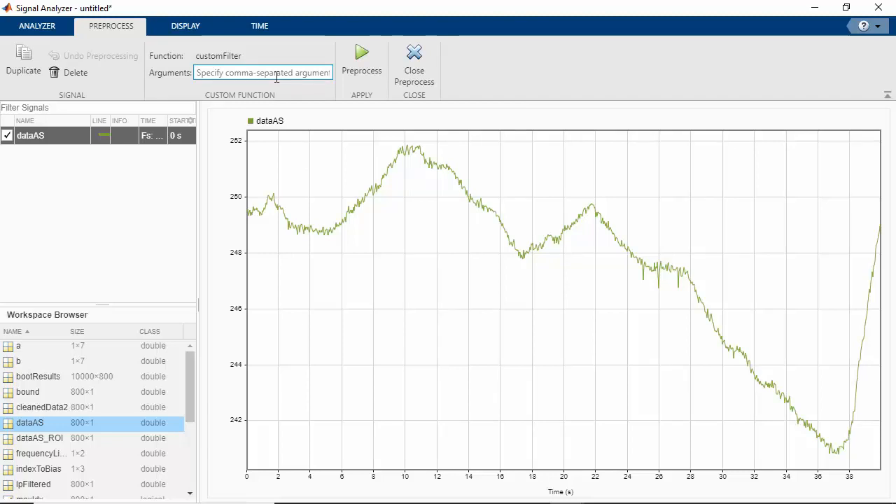
text(6,1.)
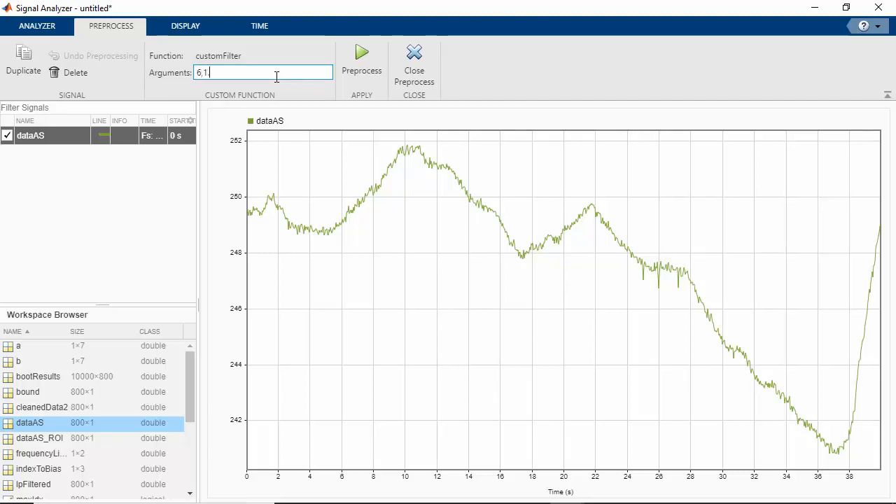
text(5,20)
click(363, 56)
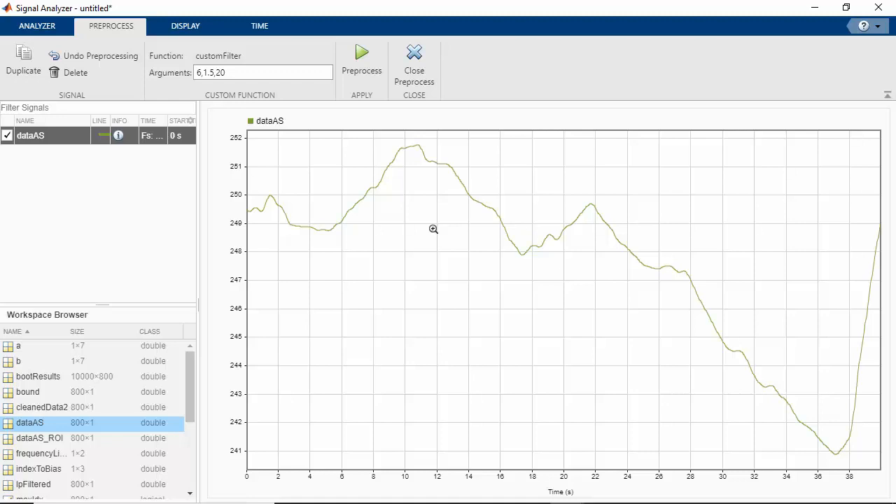
click(417, 77)
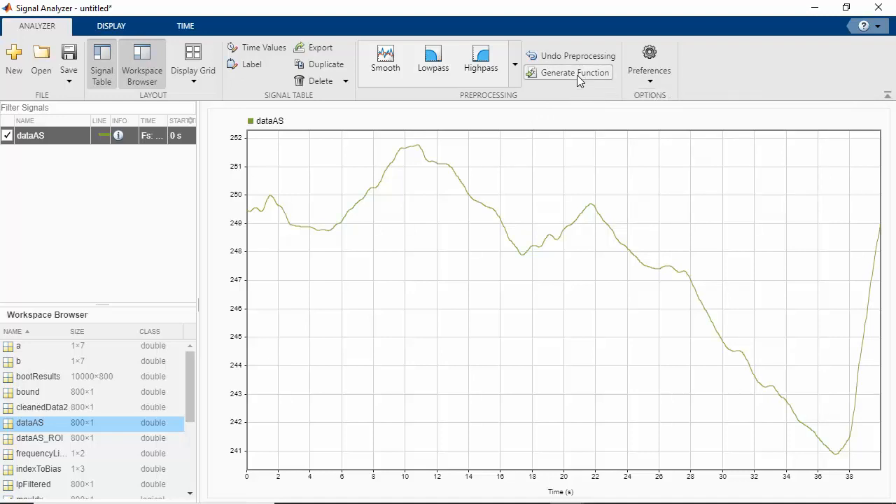
Show the frequency spectrum of the filtered dataAS and generate a MATLAB Spectrum Script from the display.
click(111, 26)
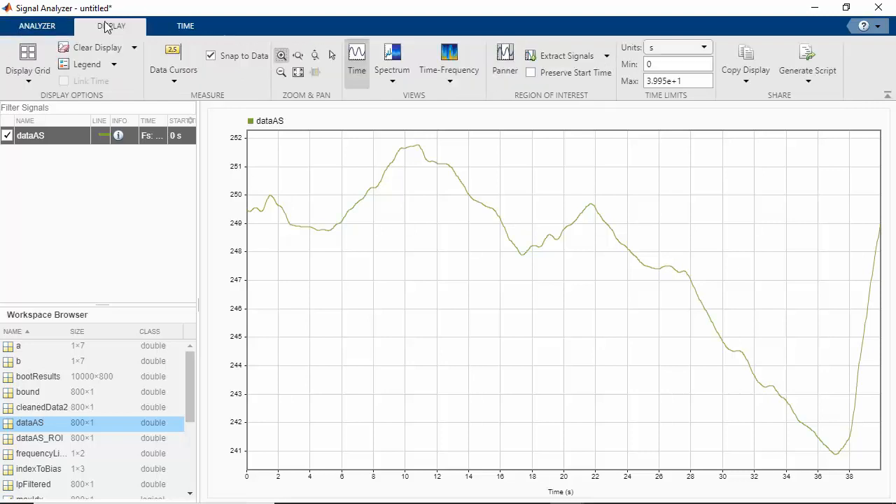
click(395, 63)
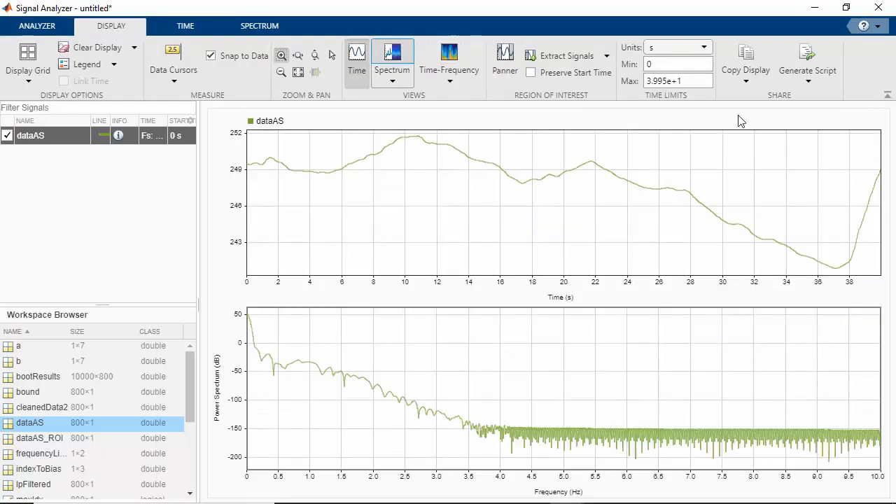
click(809, 74)
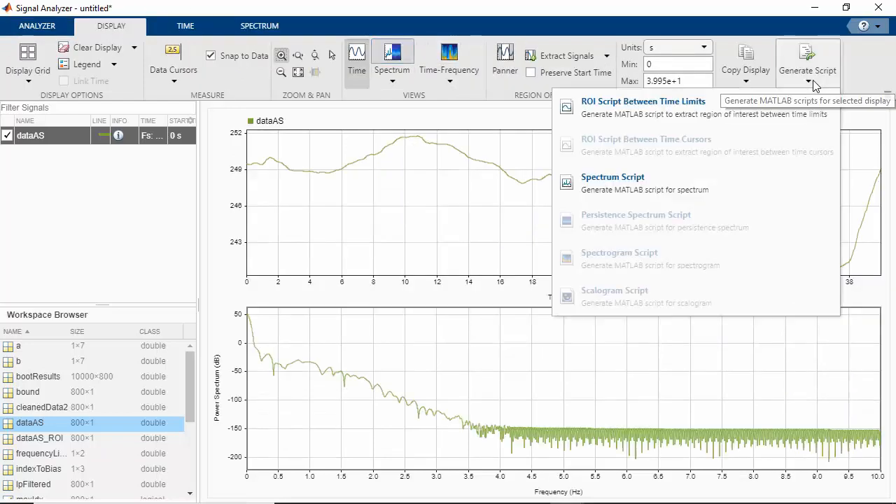
click(716, 187)
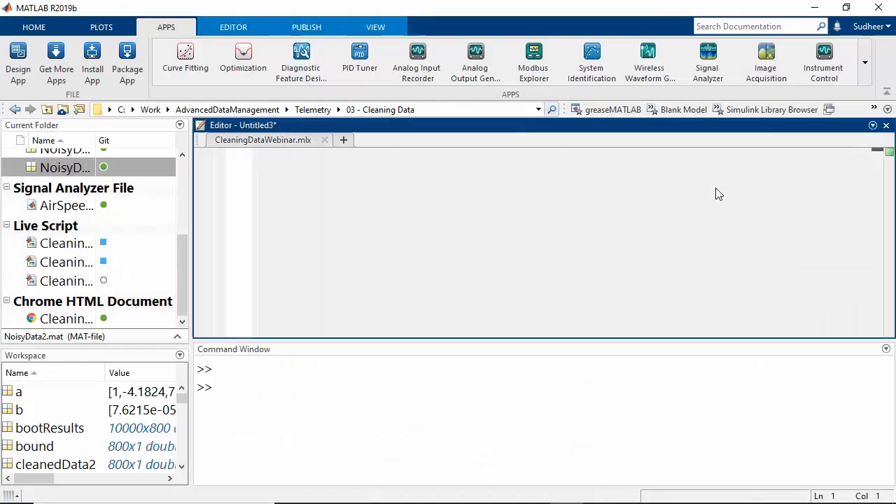
Review the generated power spectrum script and its pspectrum call in the maximized editor, and return to the CleaningDataWebinar.mlx live script.
double_click(440, 129)
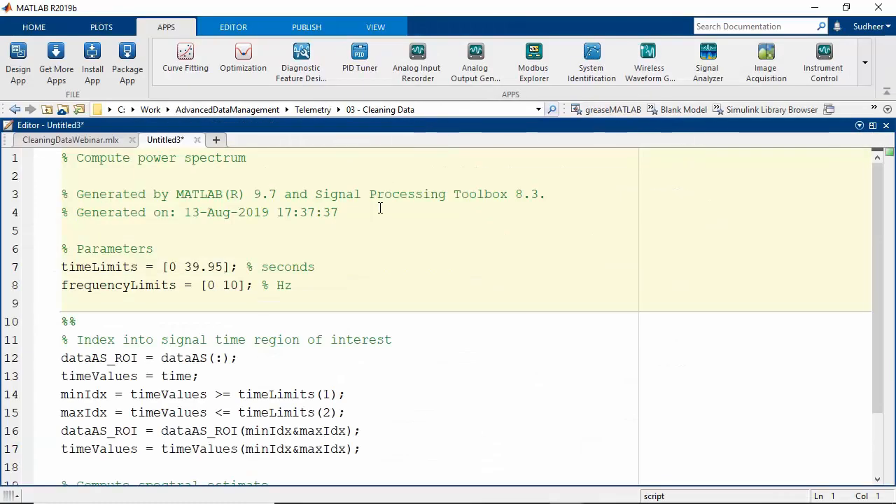
scroll(379, 210, down, 2)
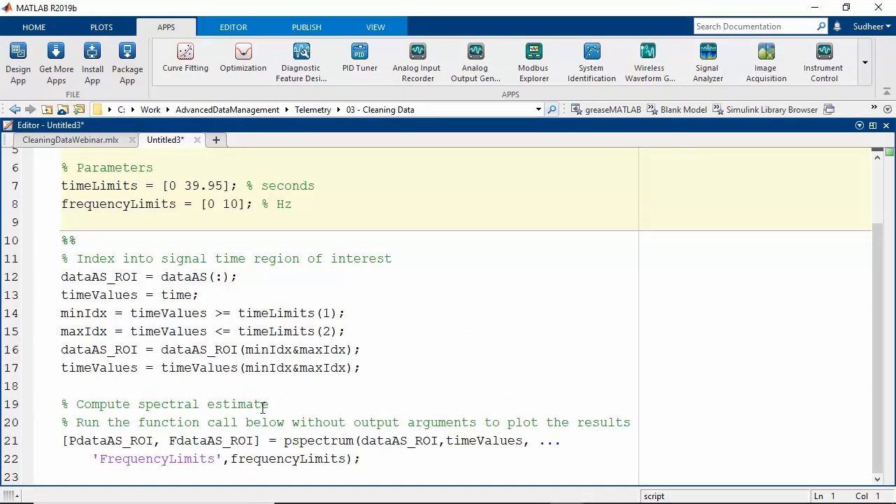
drag(284, 441, 354, 441)
click(324, 349)
scroll(323, 350, up, 2)
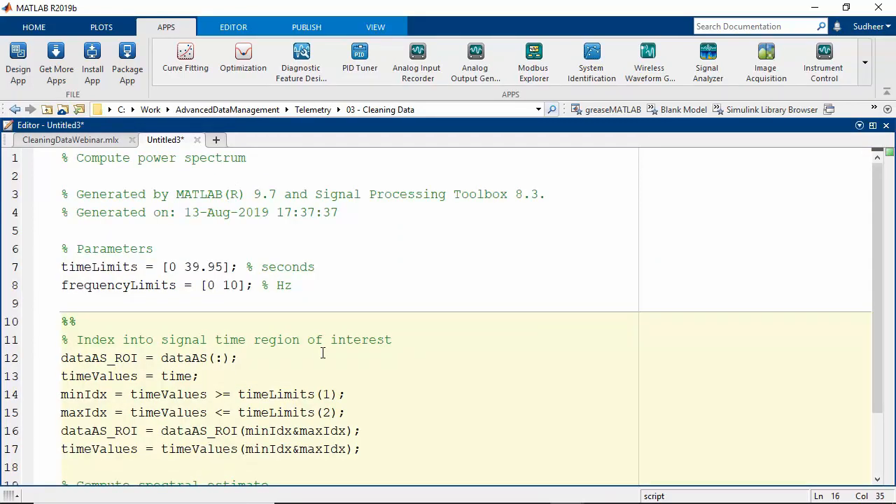
click(348, 310)
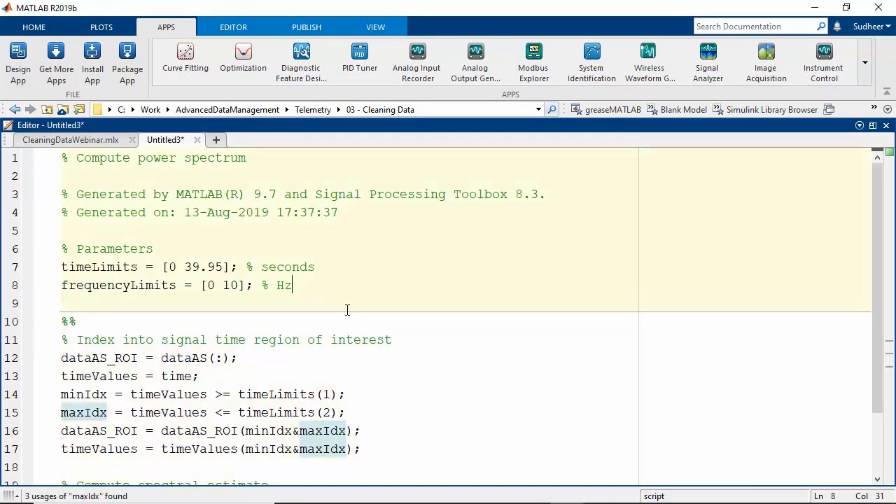
click(472, 358)
scroll(472, 358, down, 2)
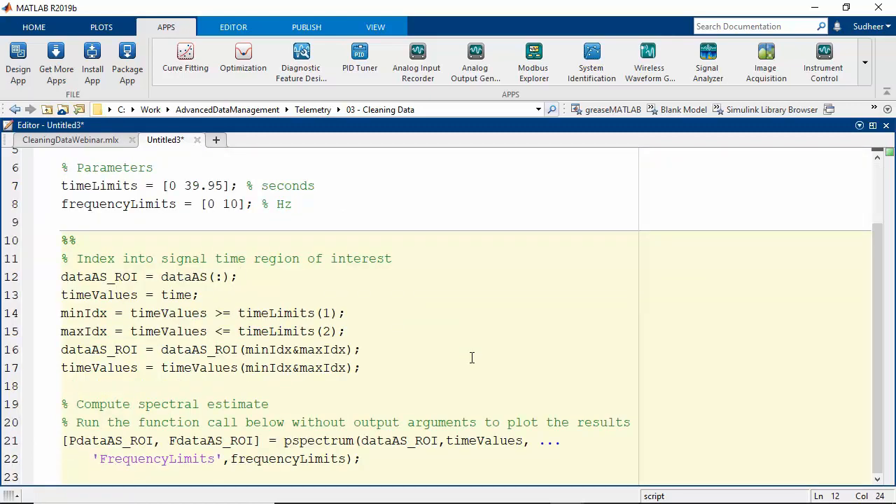
click(454, 349)
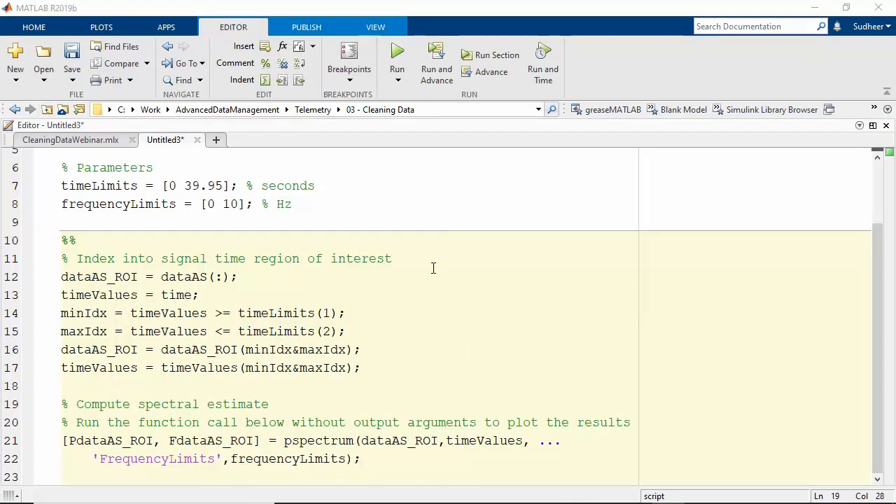
click(95, 141)
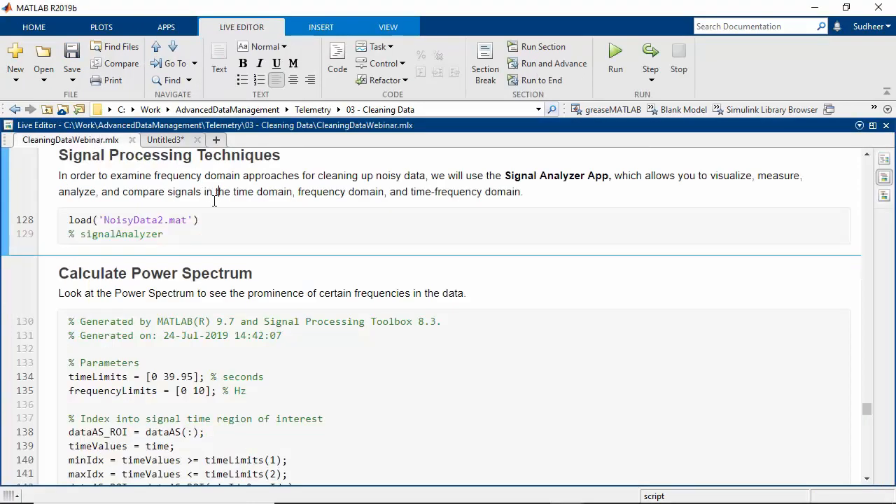
Review the Calculate Power Spectrum section's code, from the time and frequency limits through the pspectrum call.
scroll(203, 210, down, 3)
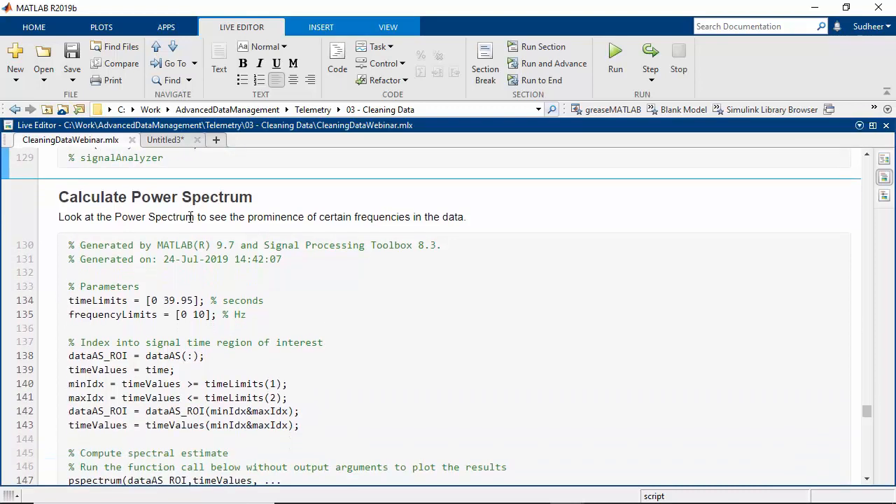
scroll(176, 245, down, 3)
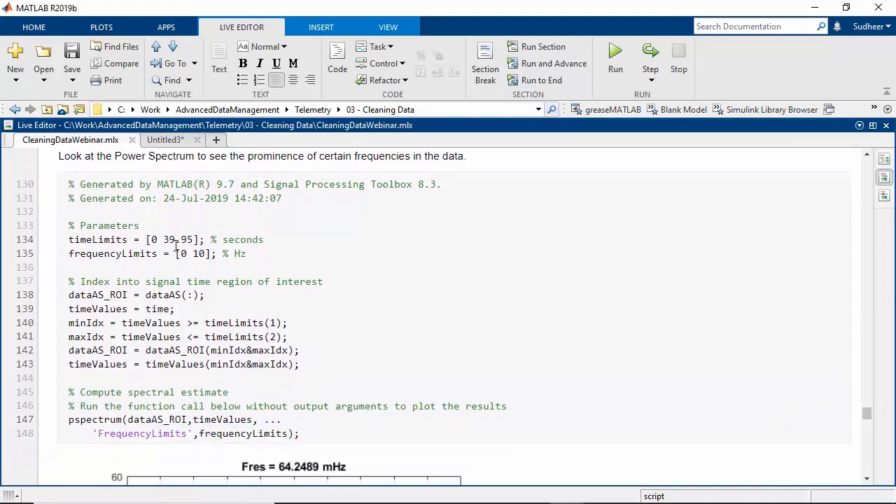
click(325, 420)
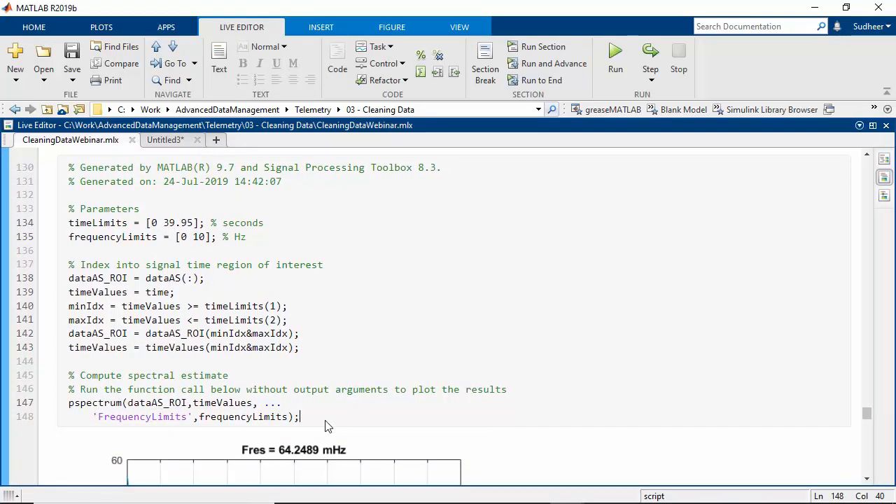
scroll(204, 212, down, 3)
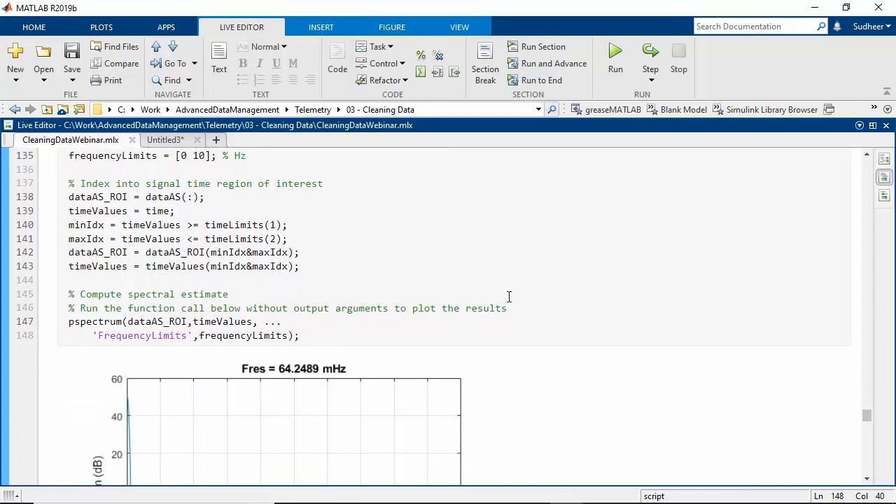
Examine the Smooth Signal Using Custom Filter section: the preprocess call on dataAS, the plotting code, and the noisy versus filtered AirSpeed plot.
scroll(509, 299, down, 6)
scroll(509, 303, down, 12)
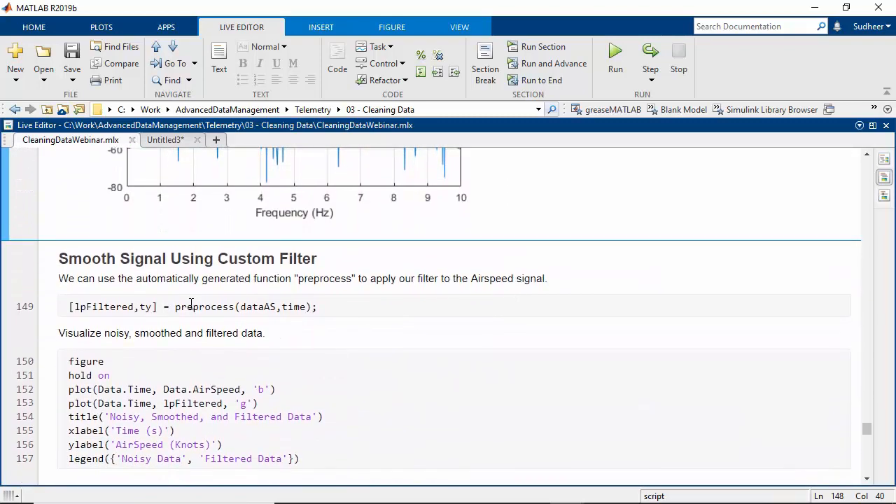
drag(176, 306, 237, 320)
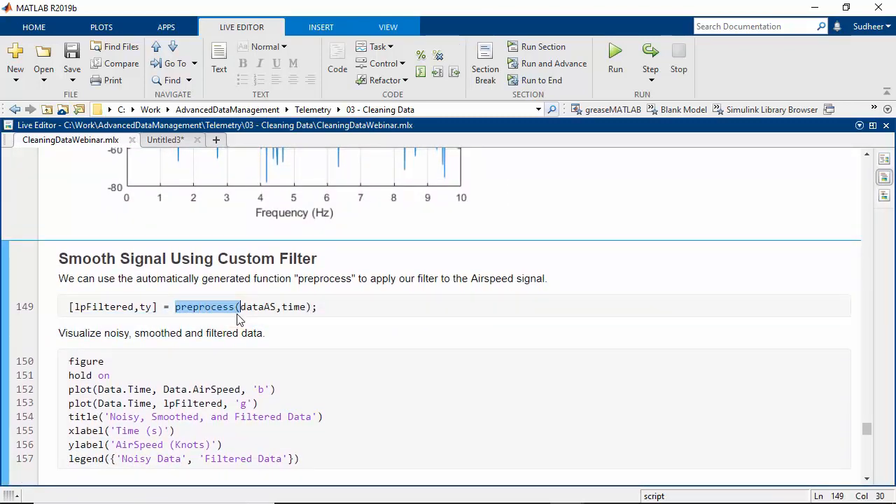
double_click(259, 307)
scroll(376, 327, down, 3)
scroll(376, 327, down, 9)
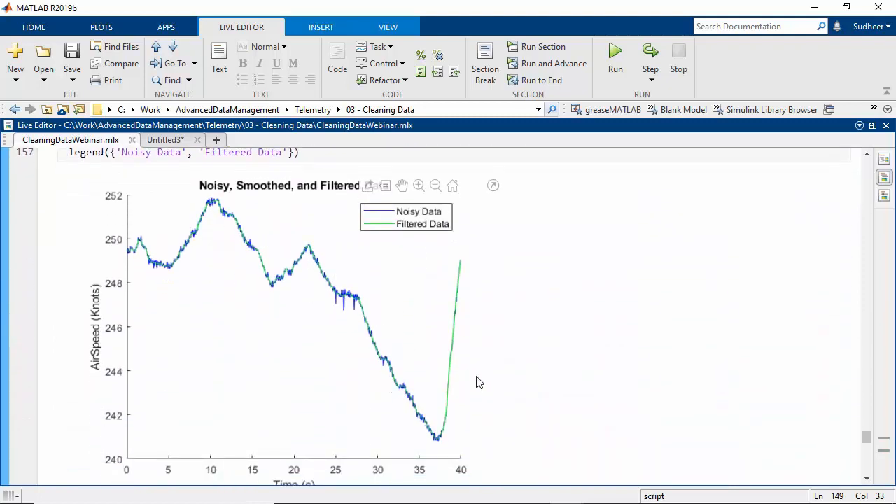
scroll(368, 295, up, 6)
click(341, 269)
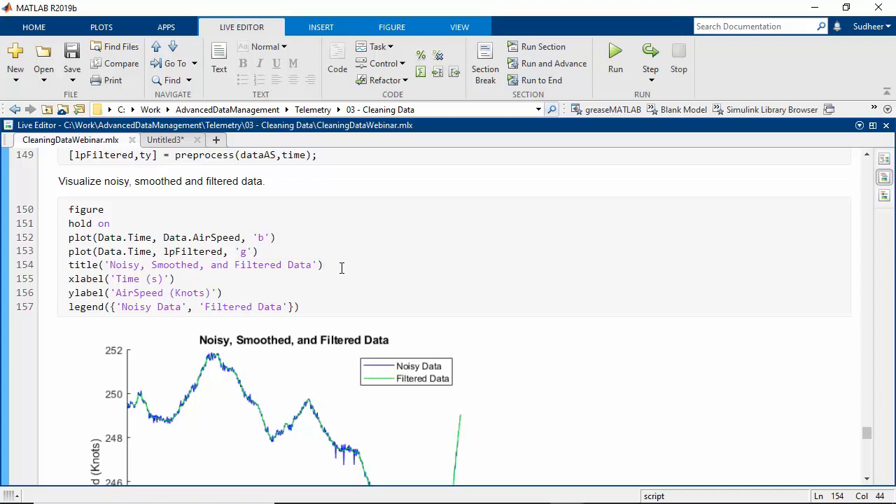
Restore the maximized Live Editor to its docked layout and close it with all open files, discarding the changes to Untitled3.
double_click(393, 127)
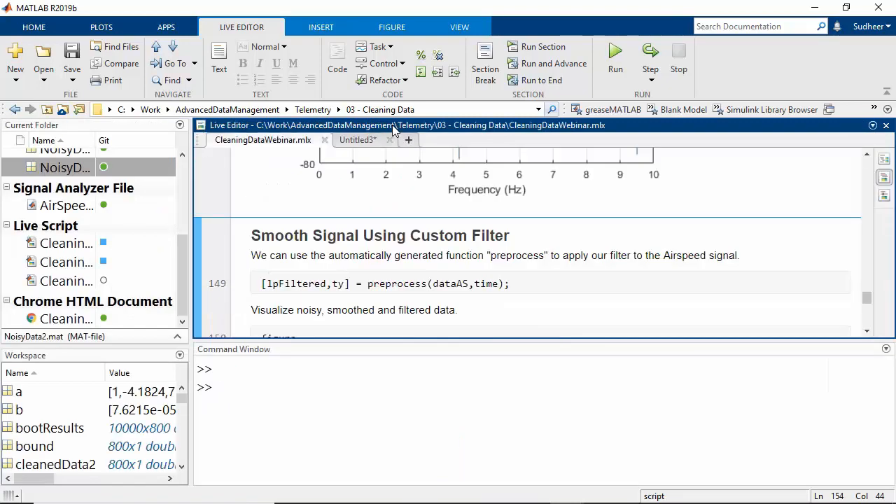
click(886, 125)
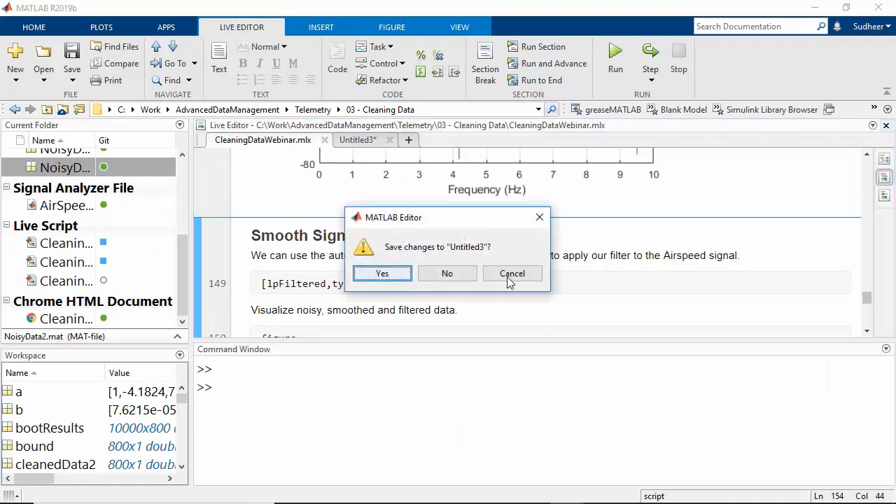
click(447, 274)
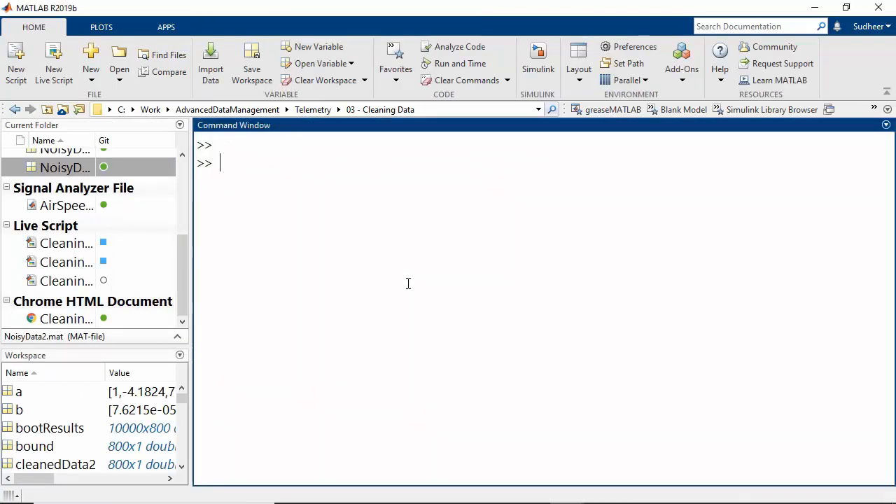
Switch to the TelemetryWebinarSlides presentation in PowerPoint and start the slide show from the Agenda slide, number 6.
key(alt+Tab)
key(Tab)
key(Tab)
key(Tab)
key(Tab)
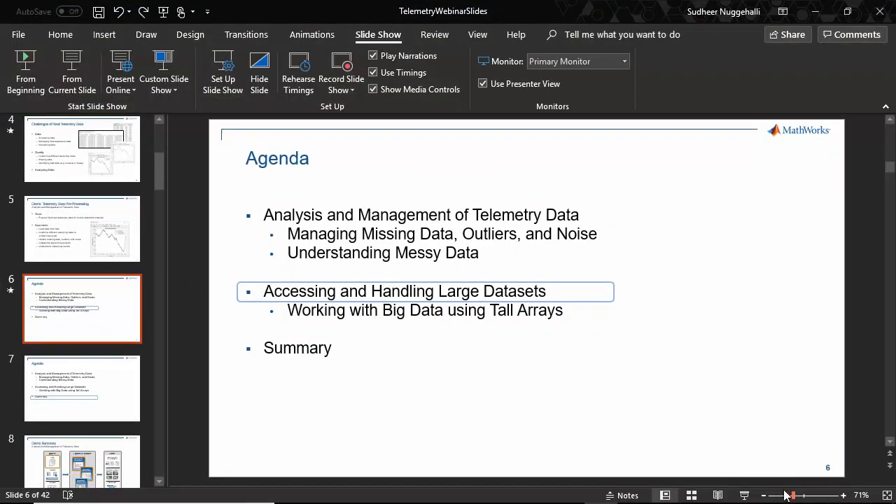
click(744, 495)
click(391, 218)
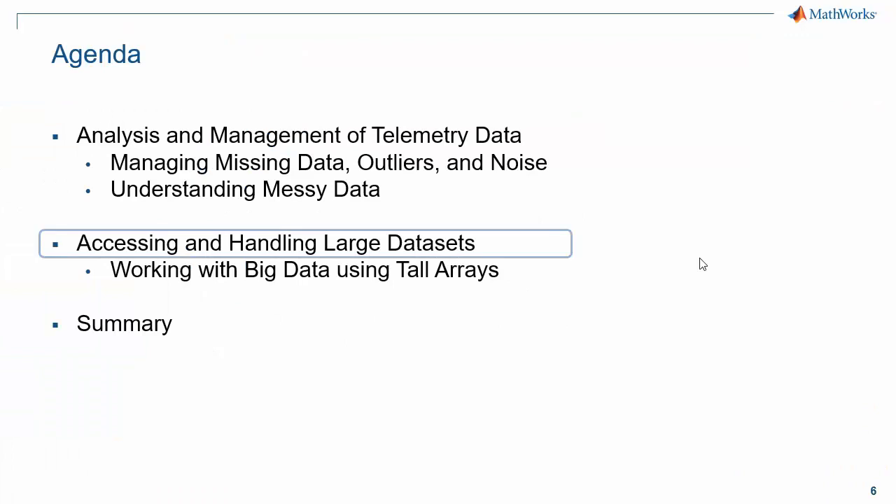